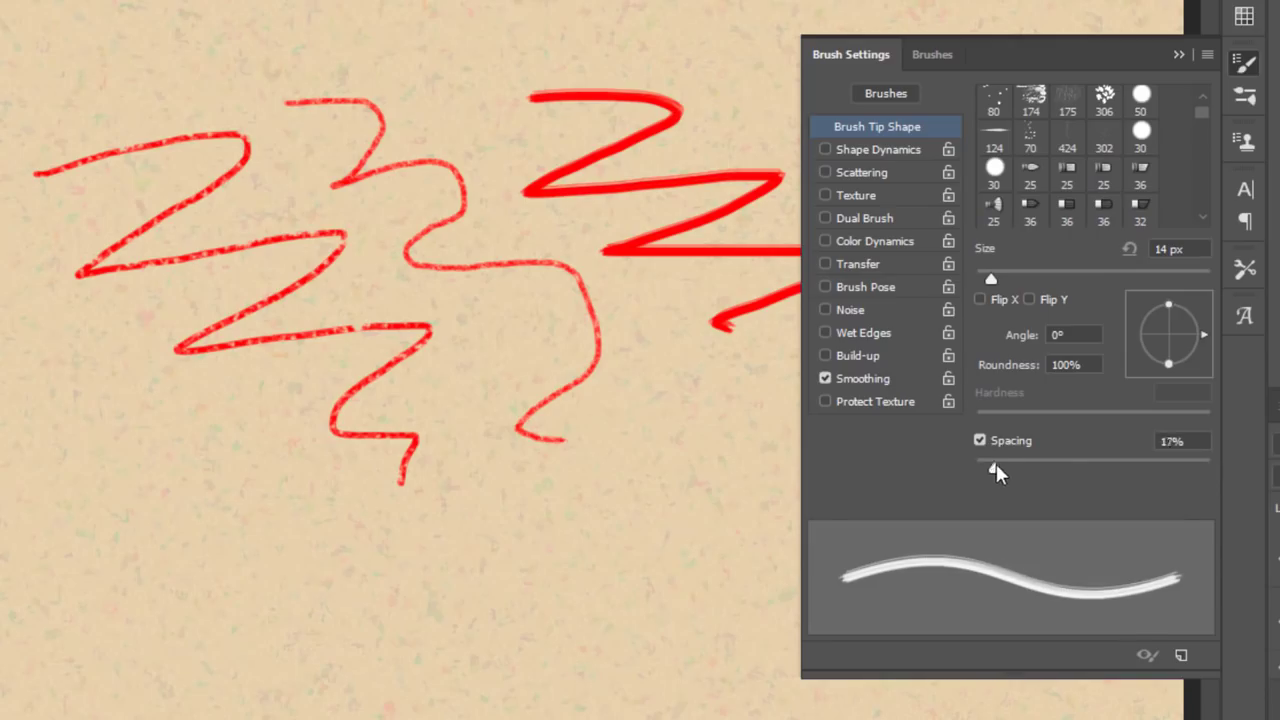
- Widen the brush spacing and stroke the PTCVIDS.Com text outline path with the blue crayon brush
drag(994, 464, 1011, 466)
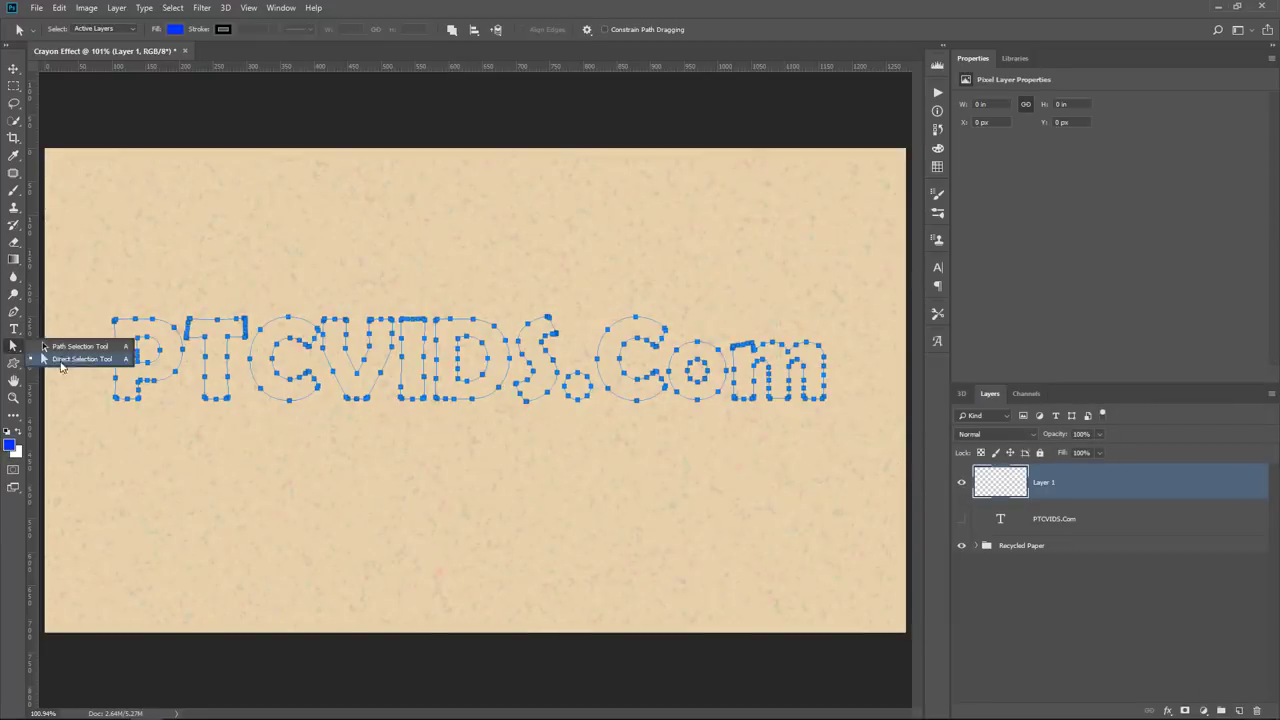
right_click(178, 350)
click(225, 455)
click(725, 230)
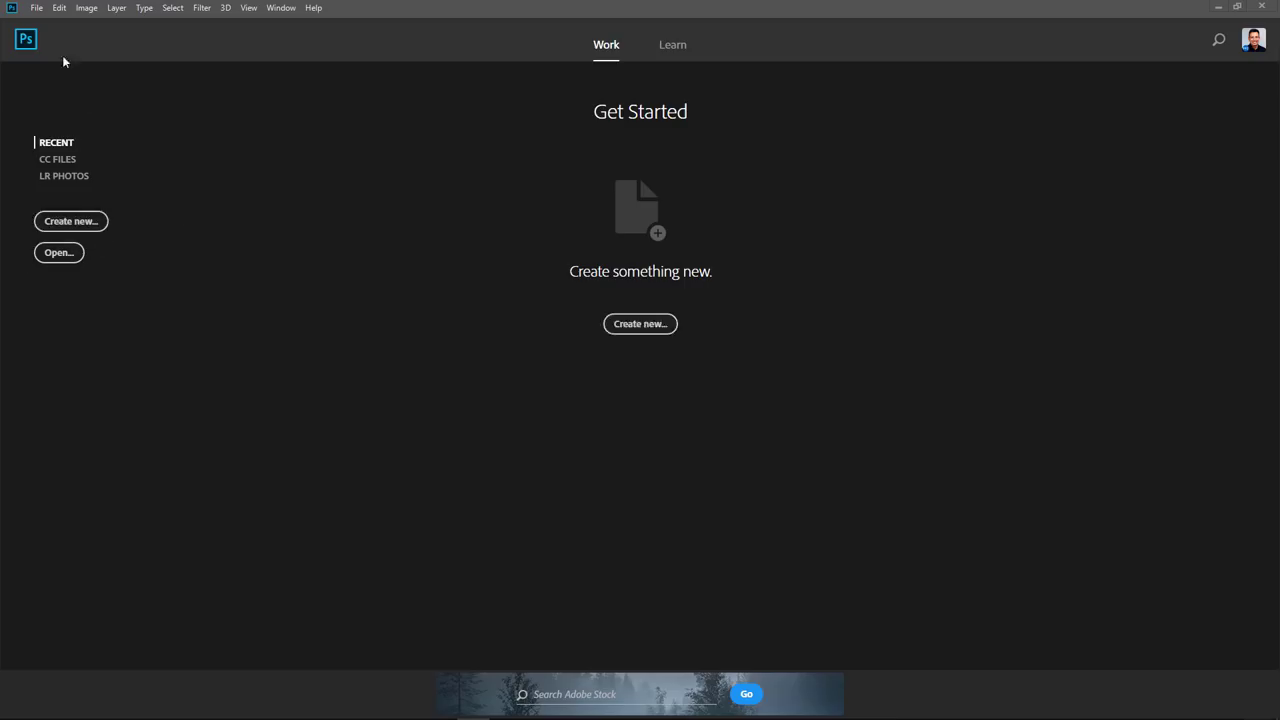
- Start a new document on the Photo presets and preview the Interlocking Geometric Image Masks template
click(36, 8)
click(51, 23)
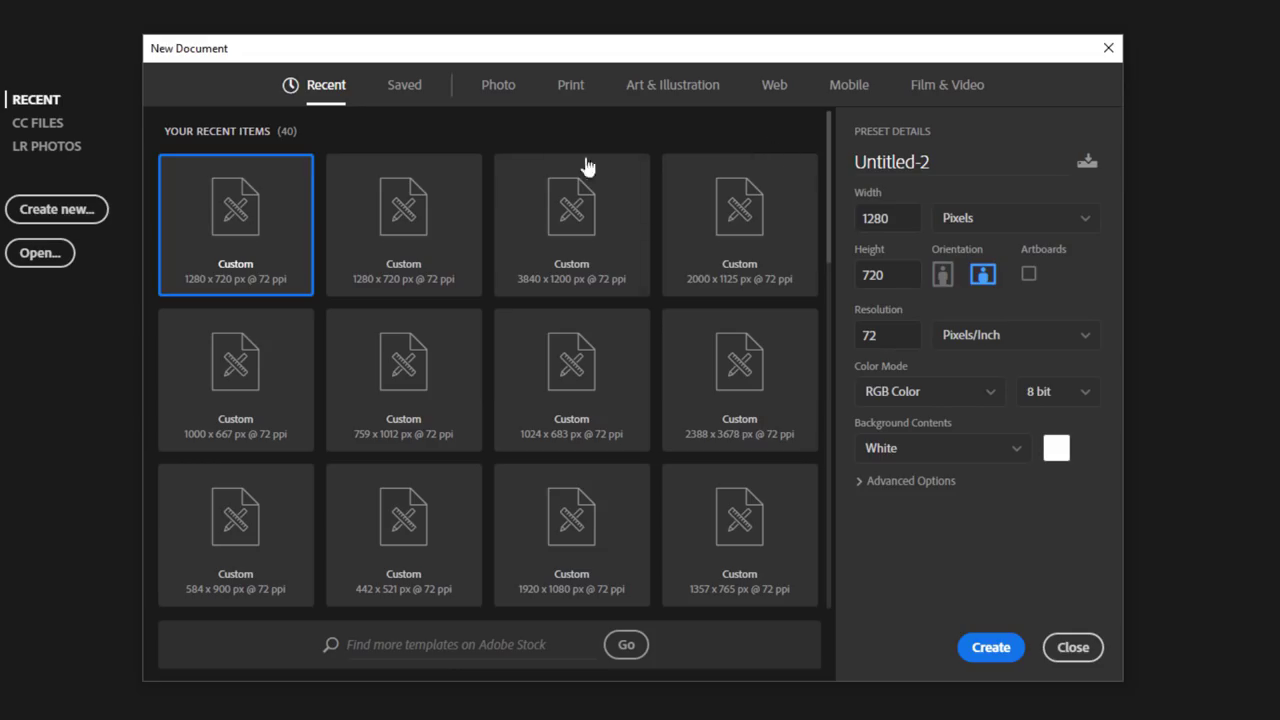
click(505, 88)
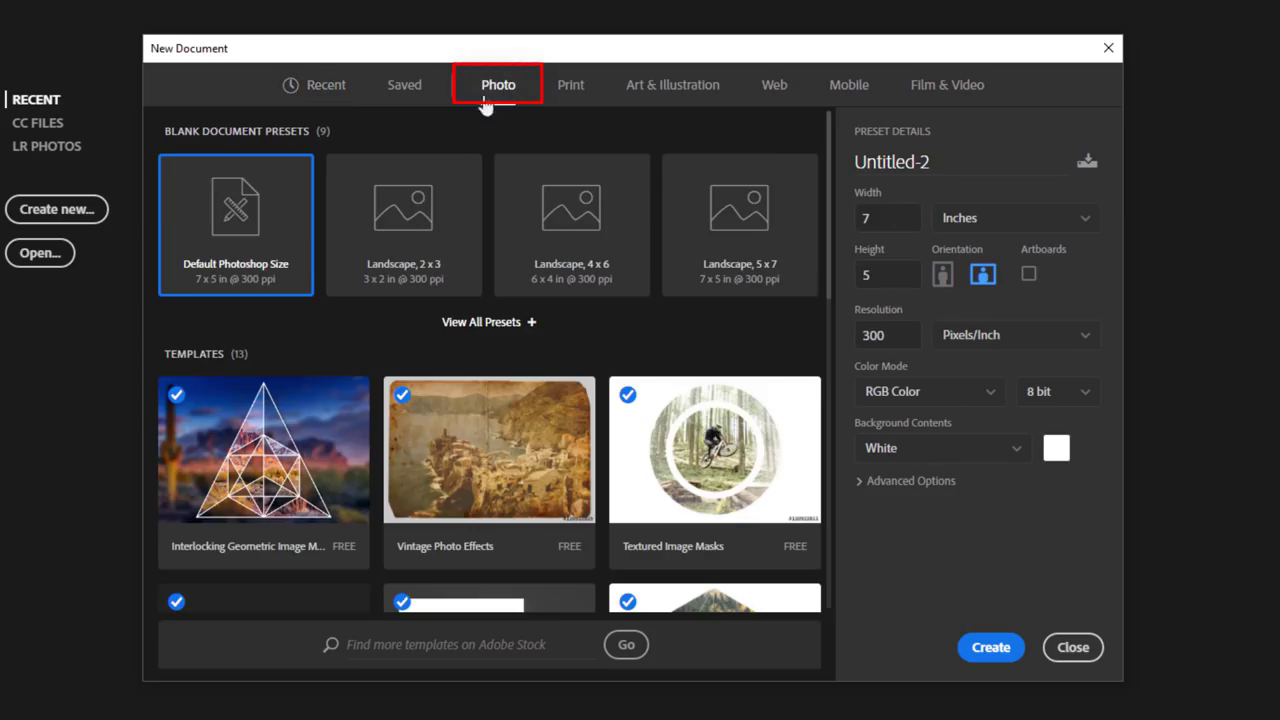
click(318, 458)
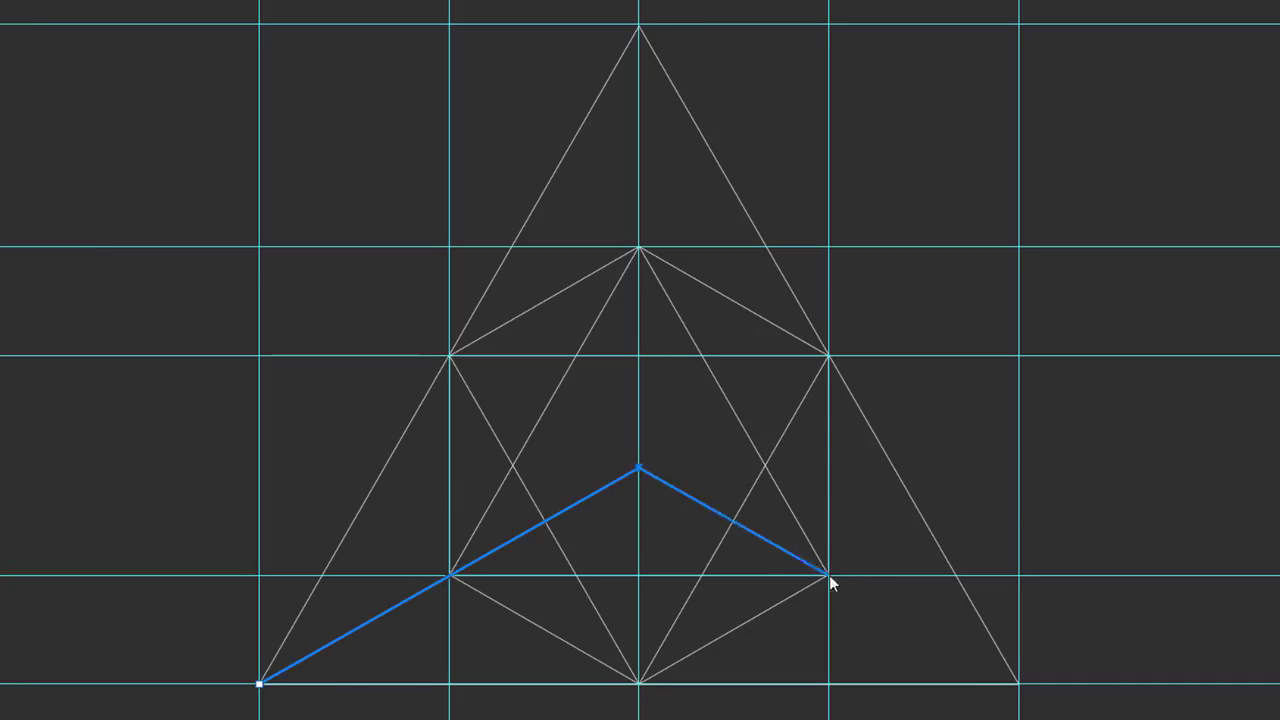
- Extend the zigzag path to the bottom-right point, end it, and hide the guides
click(1019, 685)
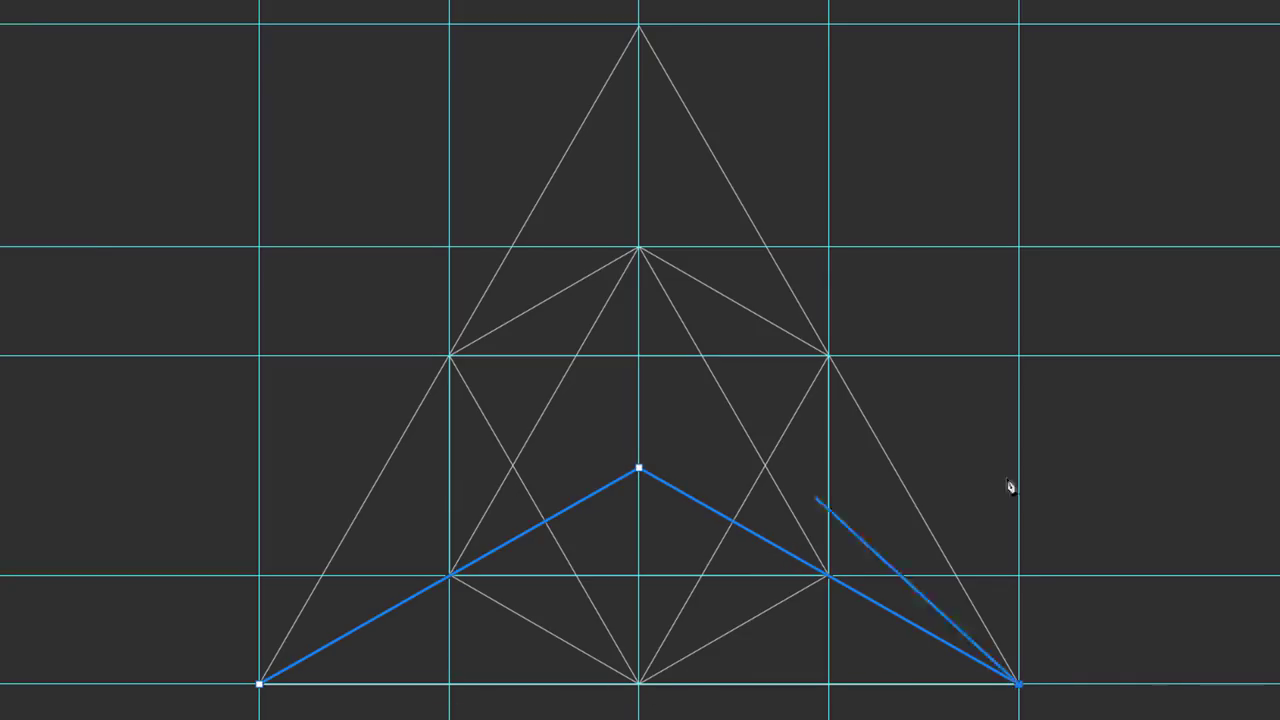
key(Escape)
click(1180, 574)
key(ctrl+h)
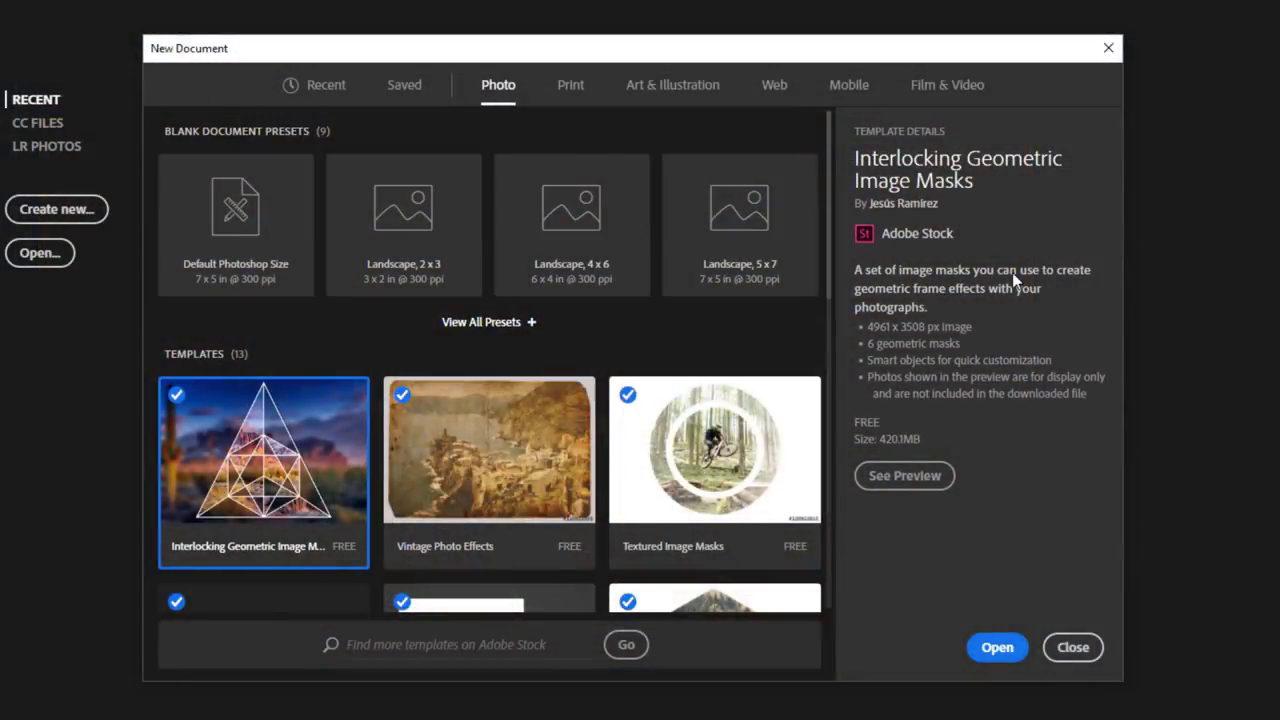
- From Default Photoshop Size, set the document to 1280 × 720 pixels at 72 ppi
click(280, 256)
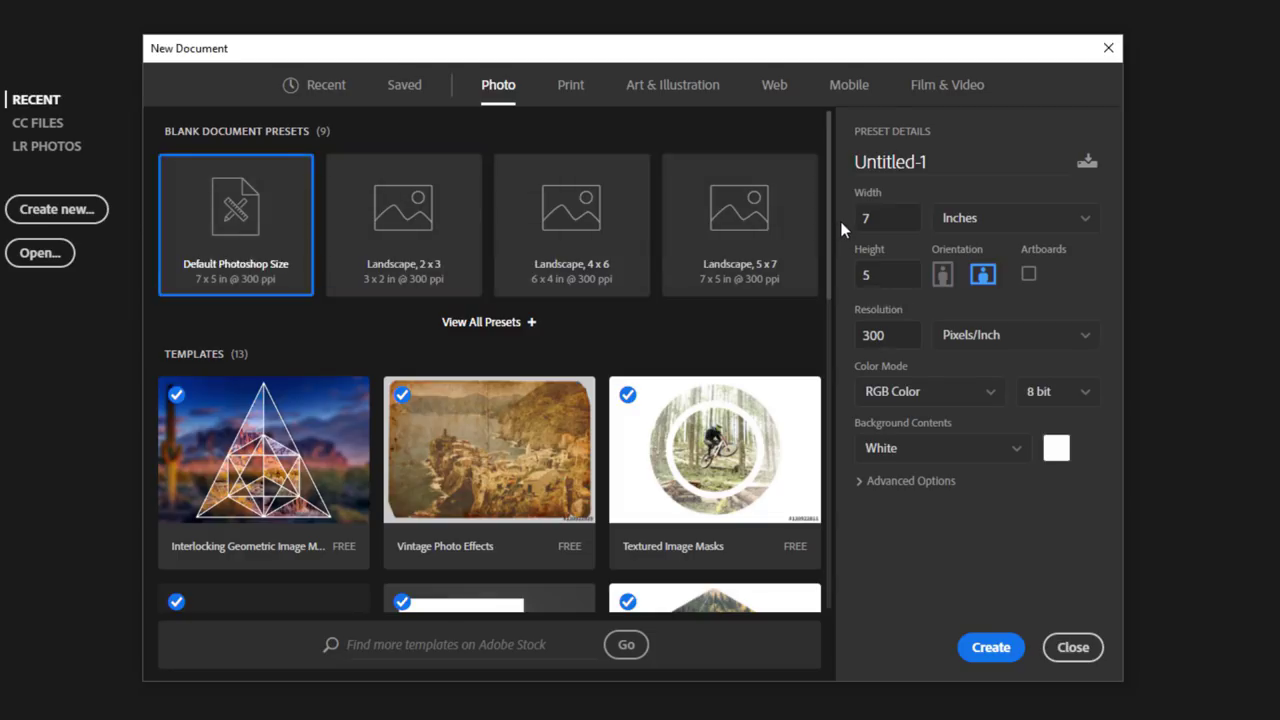
click(1006, 220)
click(978, 250)
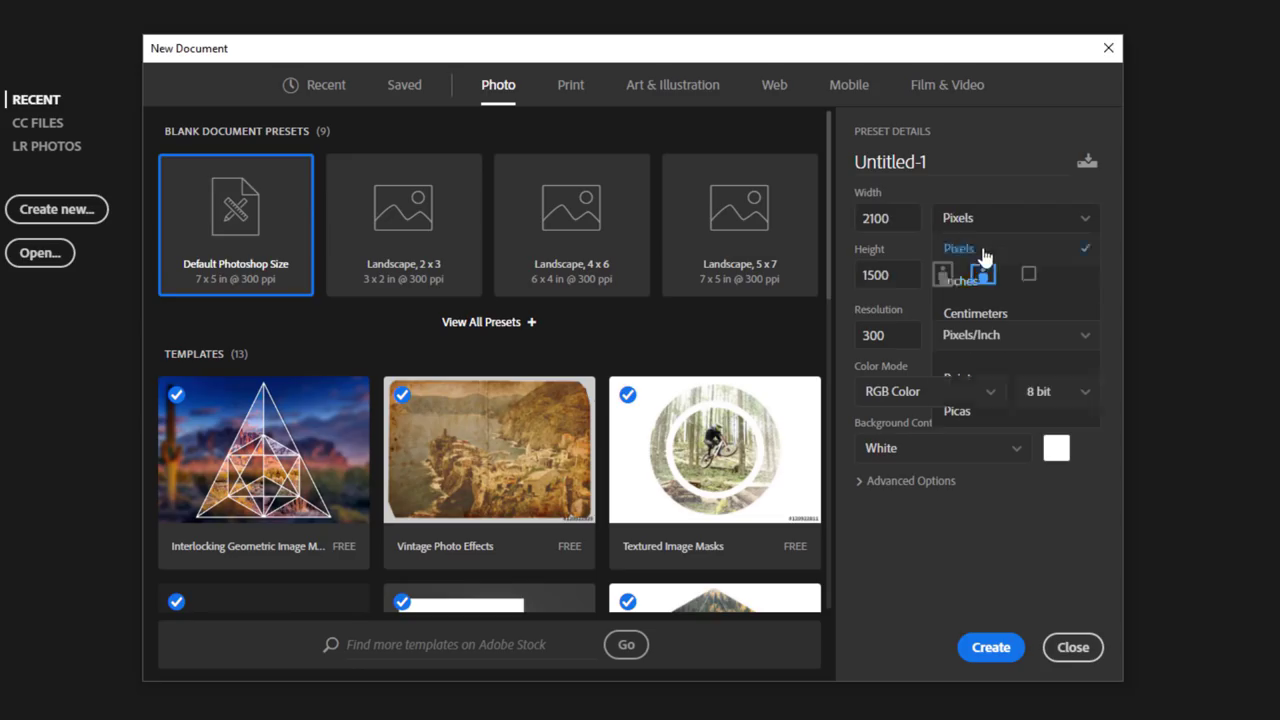
double_click(908, 218)
text(1280)
key(Tab)
text(720)
key(Tab)
text(72)
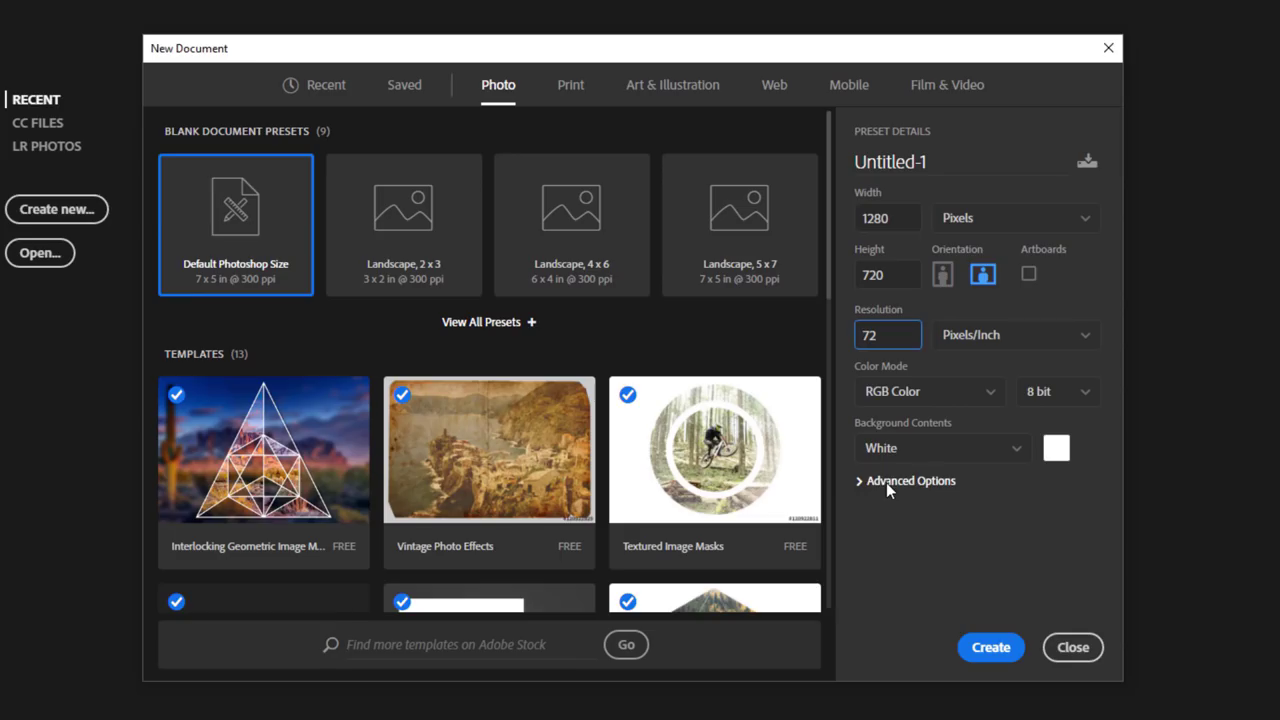
- Name the document 'Crayon Effect' and create it
click(886, 482)
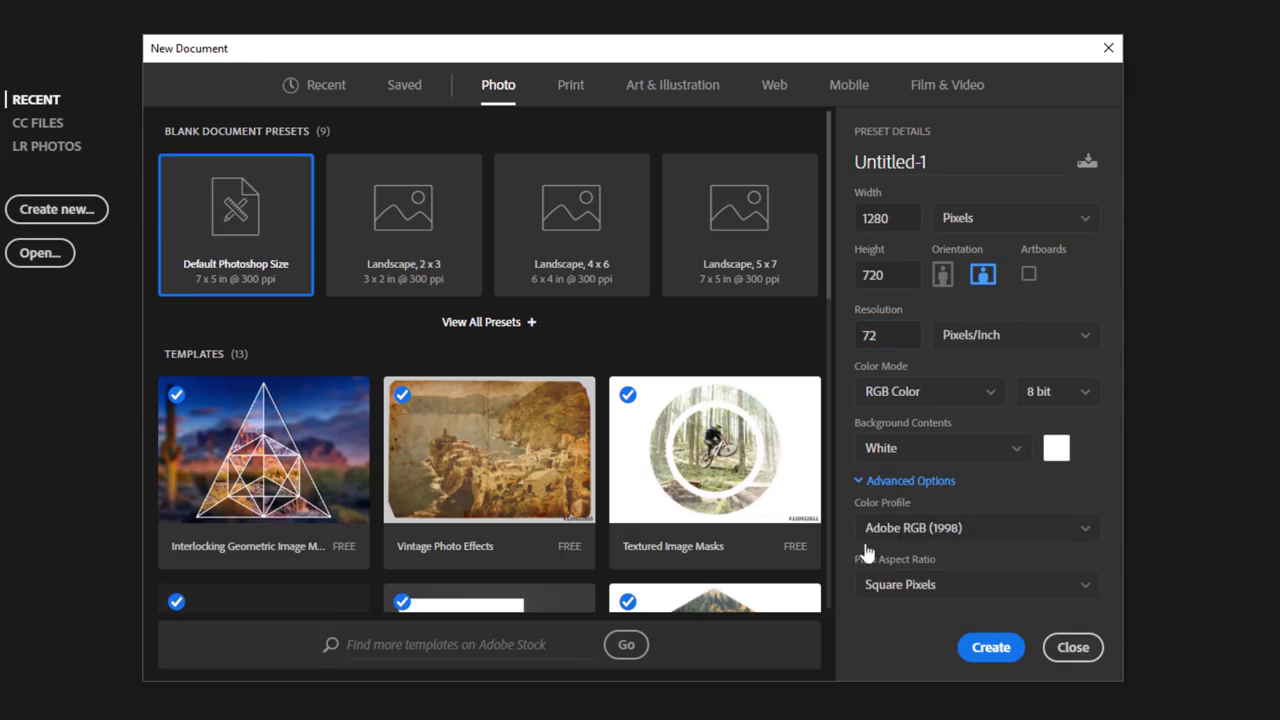
click(884, 482)
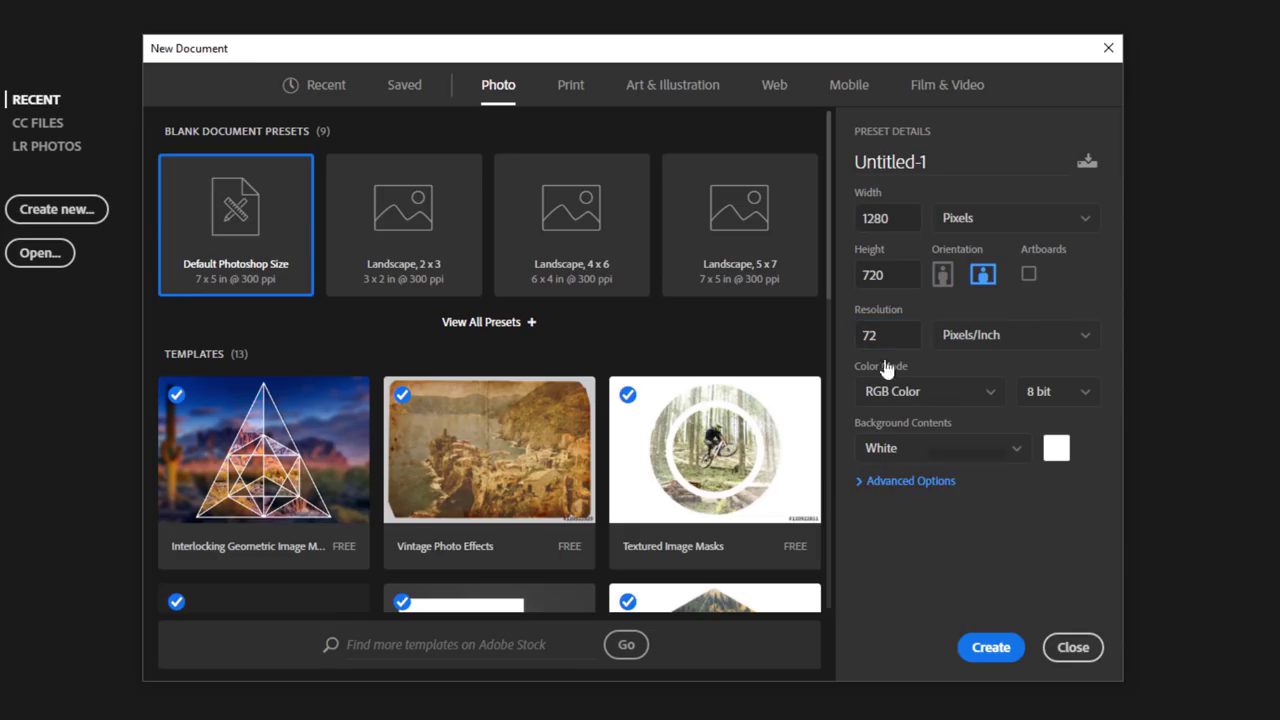
drag(953, 165, 820, 143)
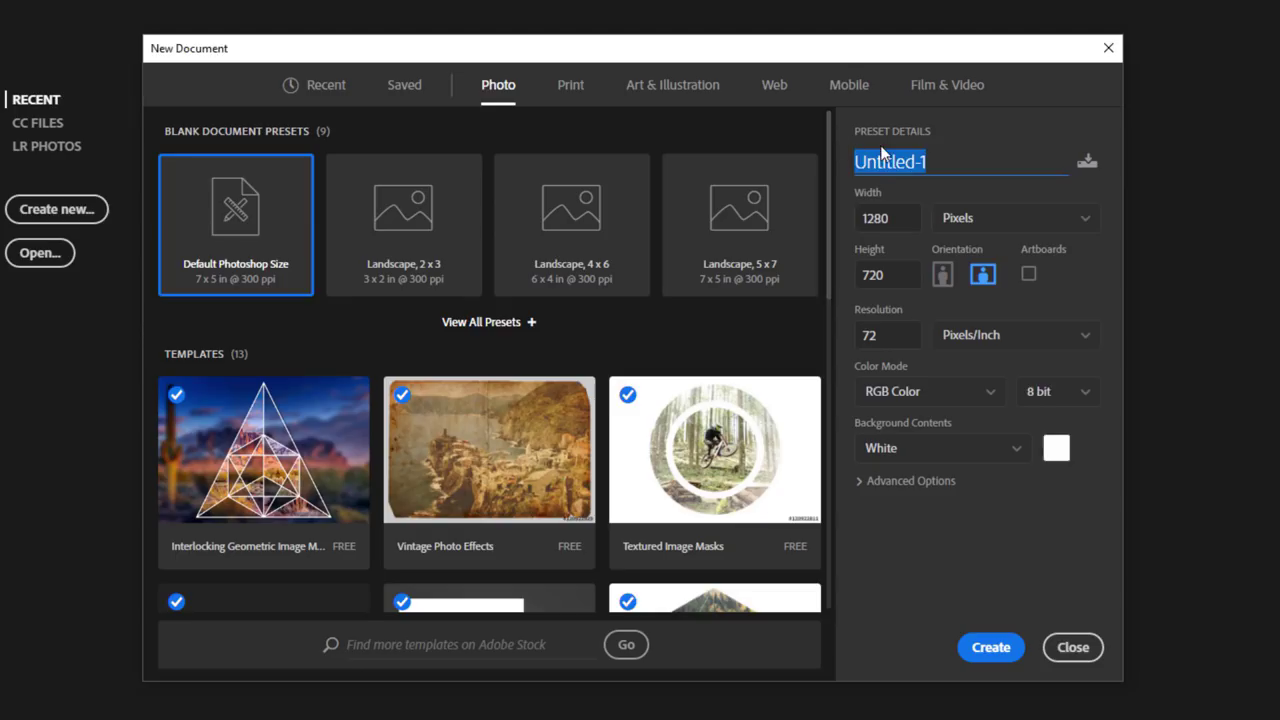
text(Crayon Effect)
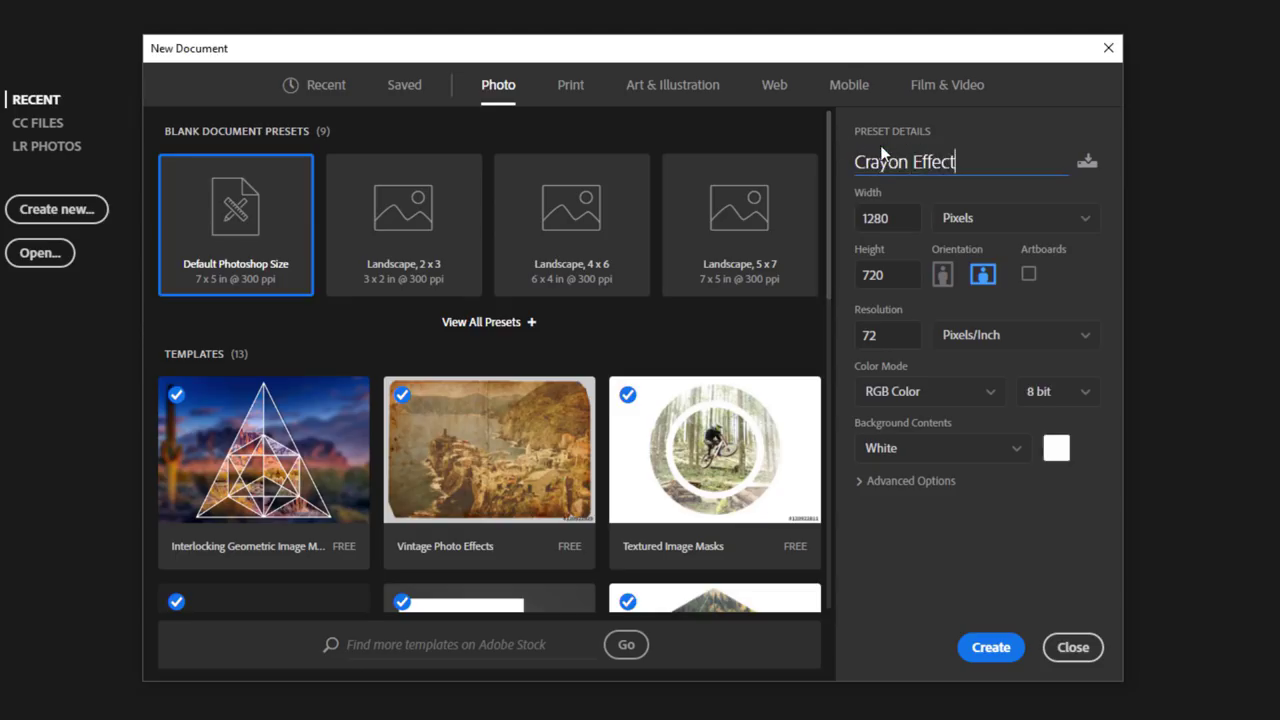
click(982, 647)
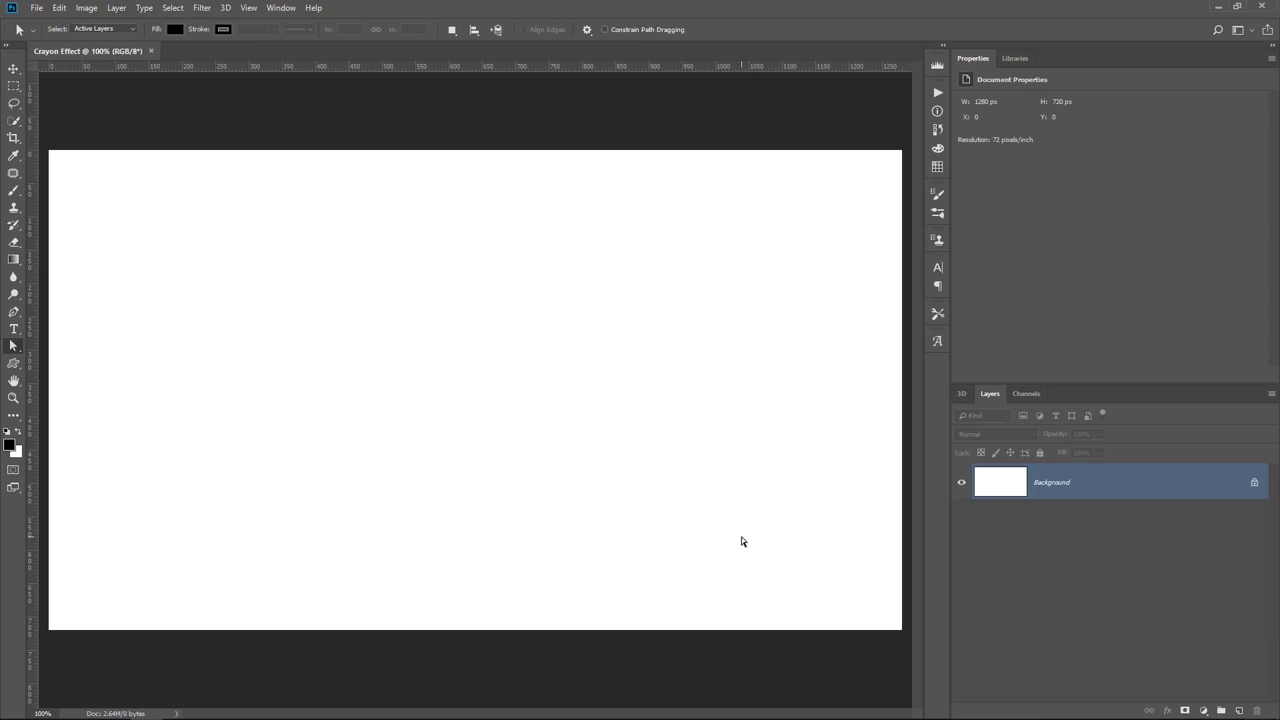
- Load the Textures action set from the Actions panel and play Recycled Paper on the canvas
click(280, 8)
click(290, 101)
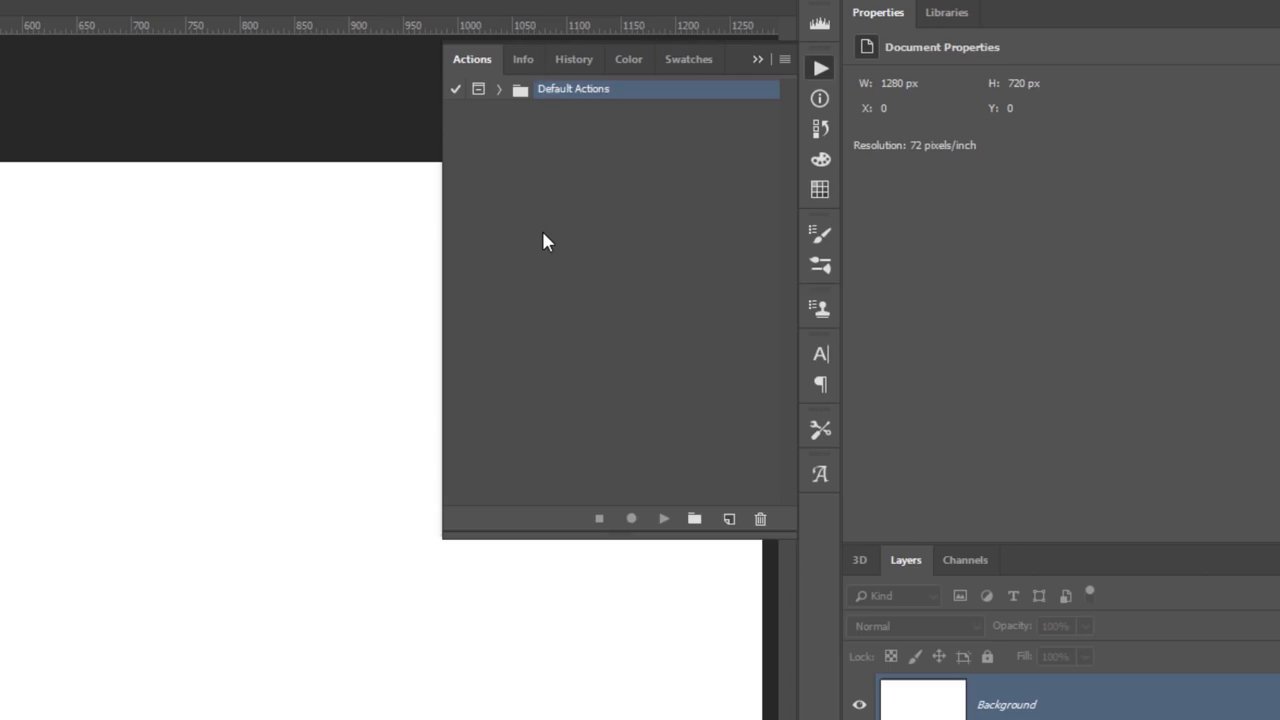
click(499, 89)
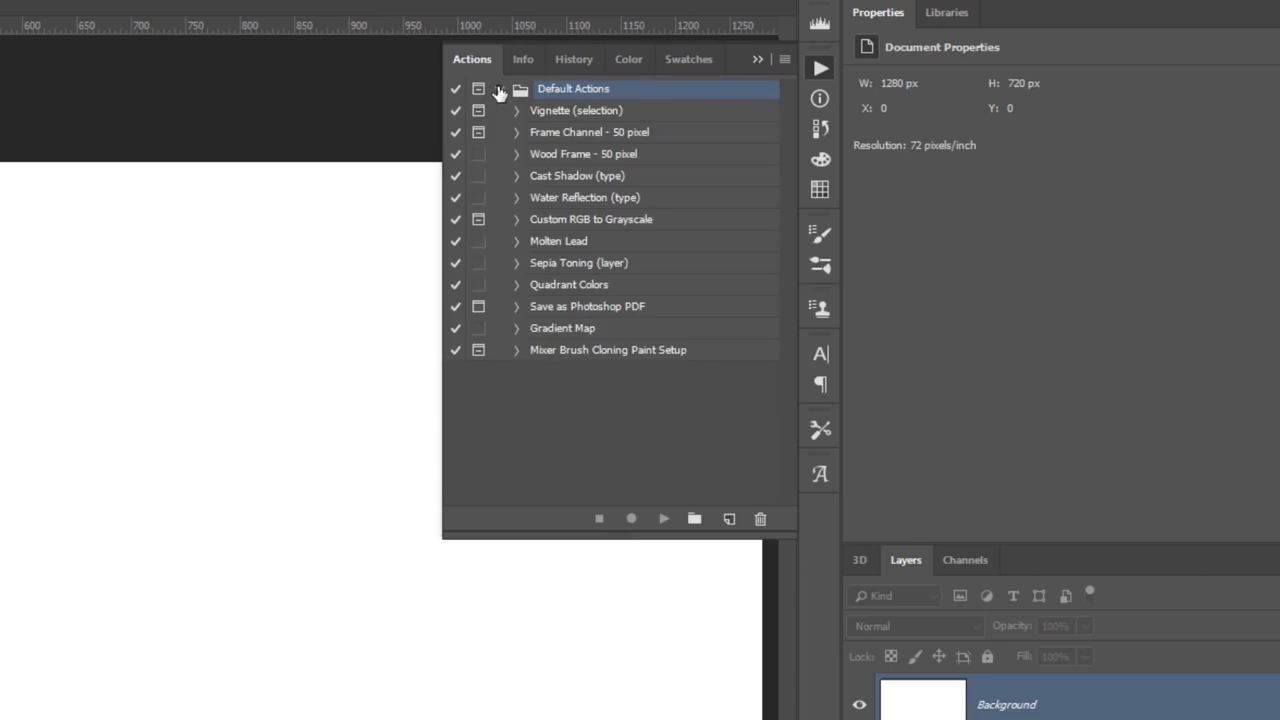
click(499, 89)
click(784, 60)
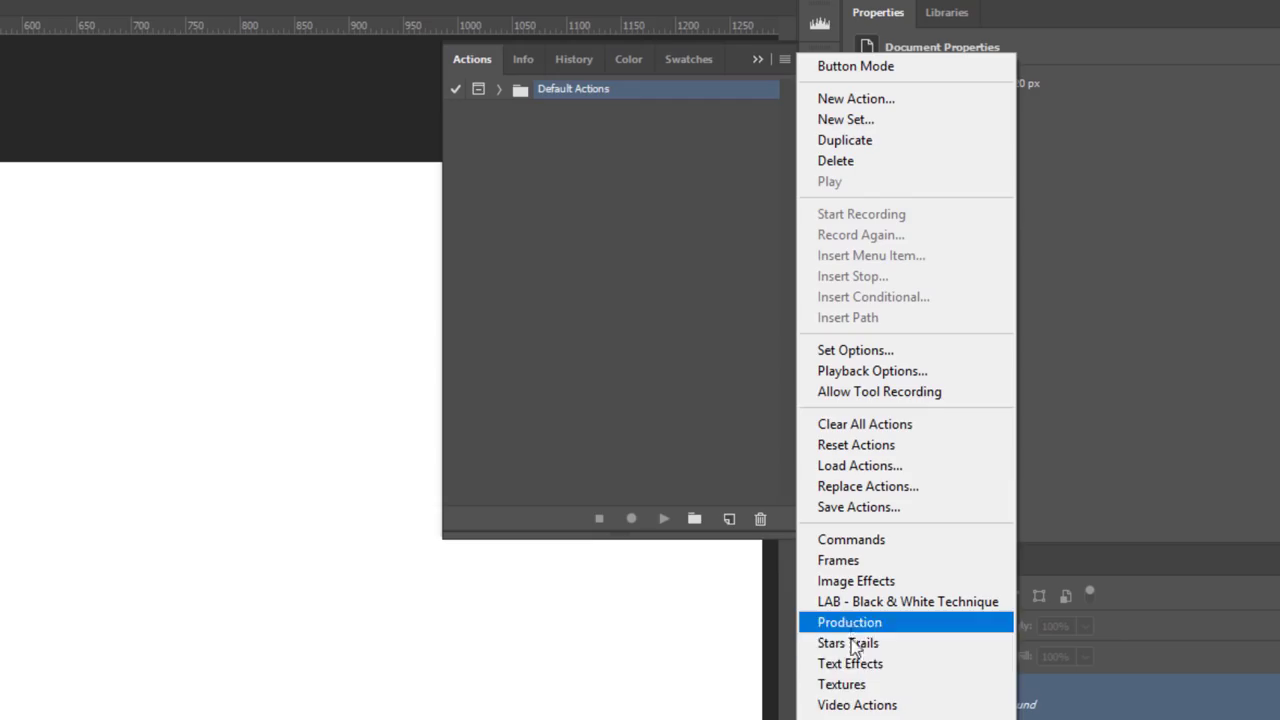
click(845, 685)
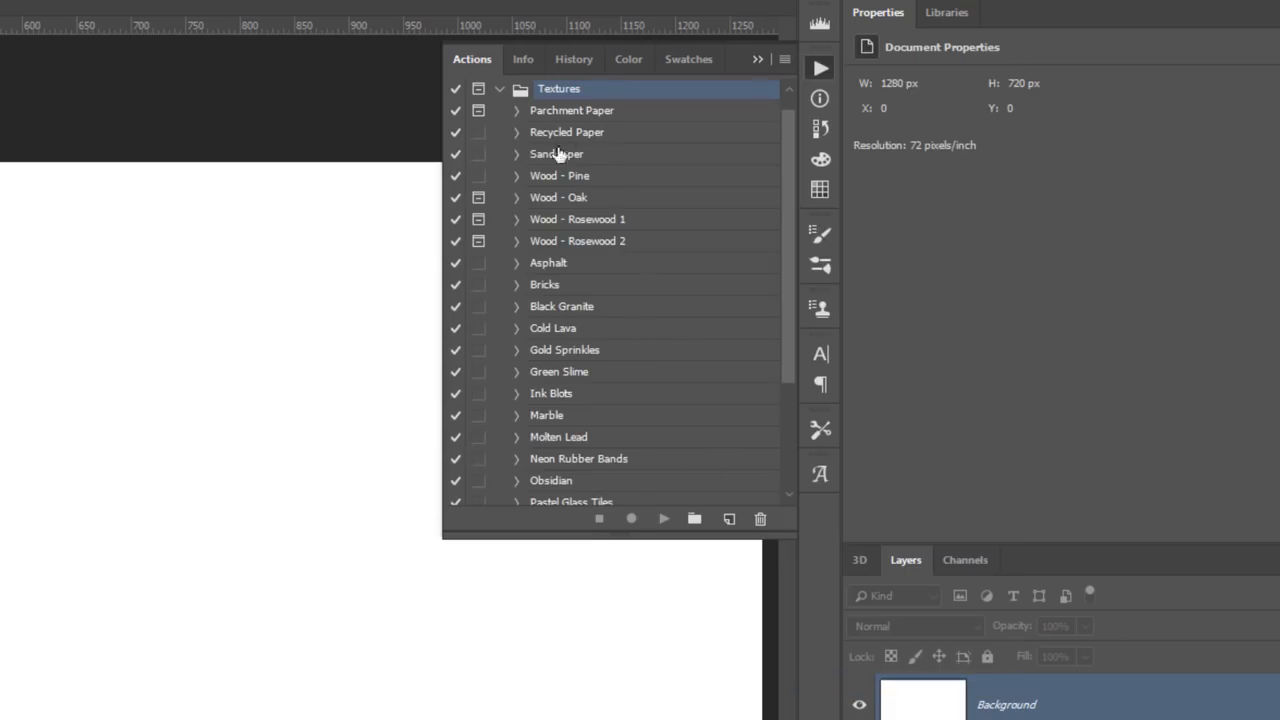
click(550, 138)
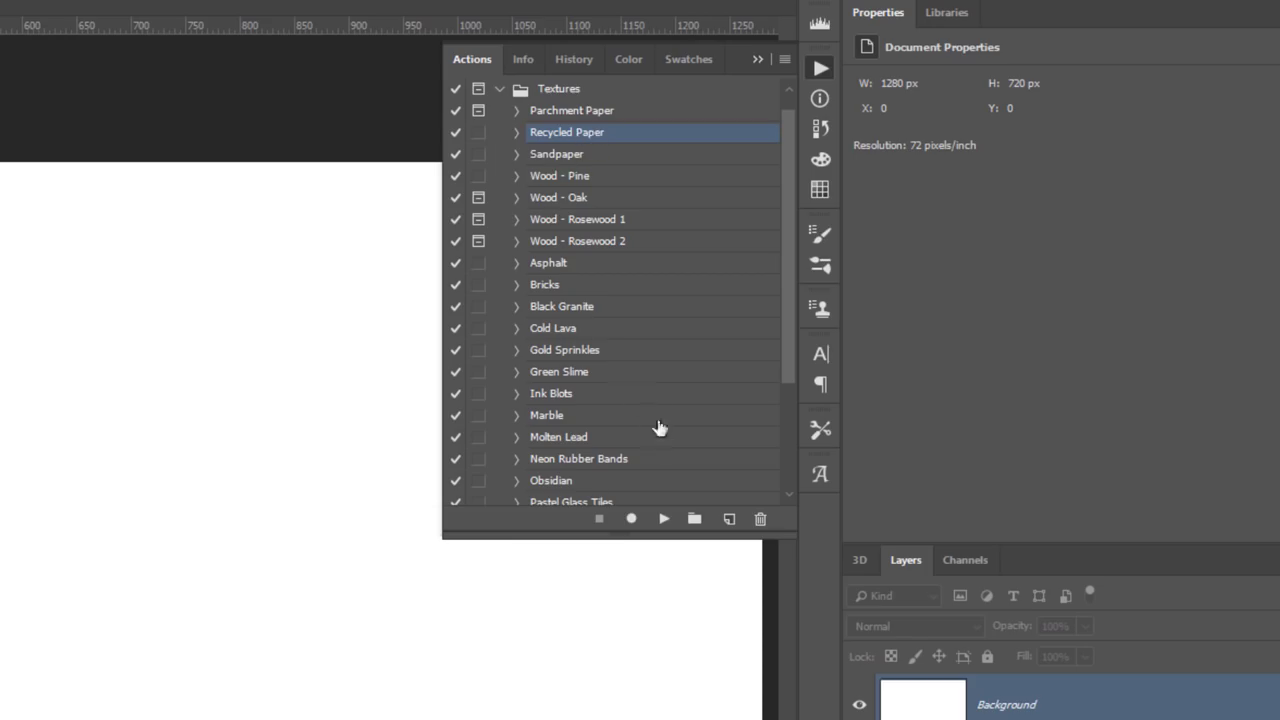
click(682, 503)
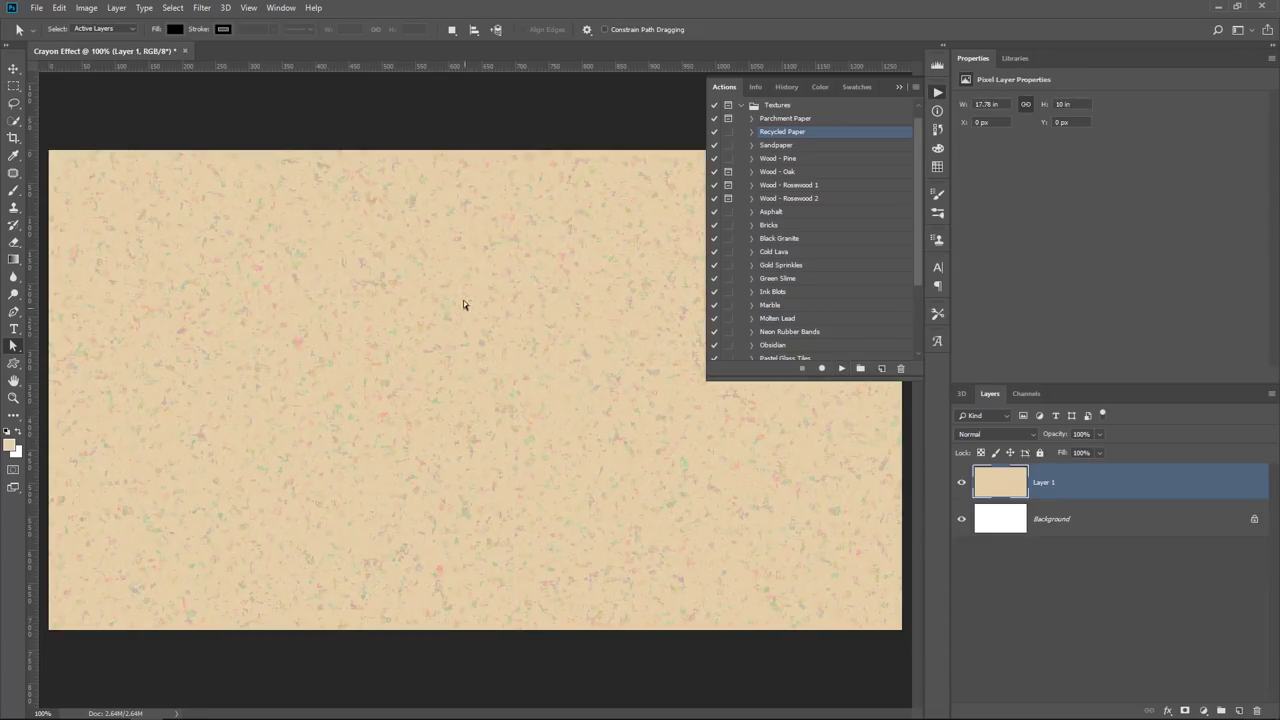
- Sample the paper's beige with the Eyedropper and add a Solid Color fill layer in that tone (#e4d5b0)
click(898, 87)
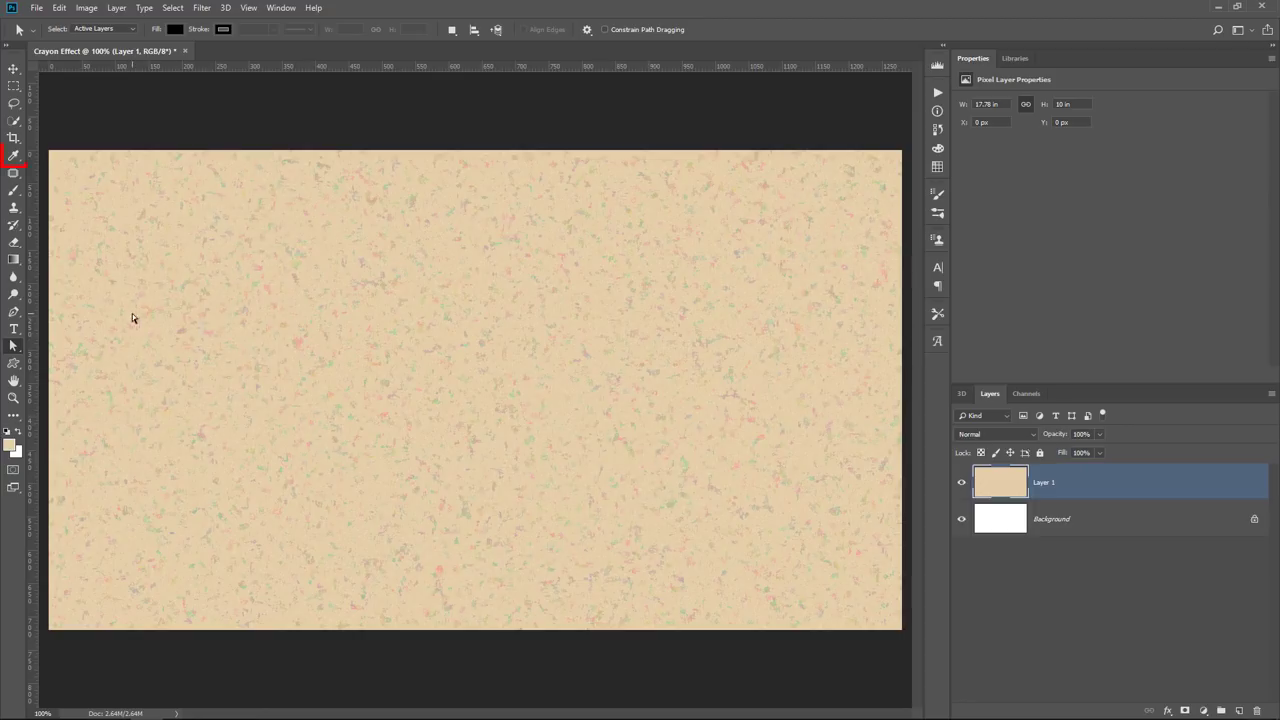
key(i)
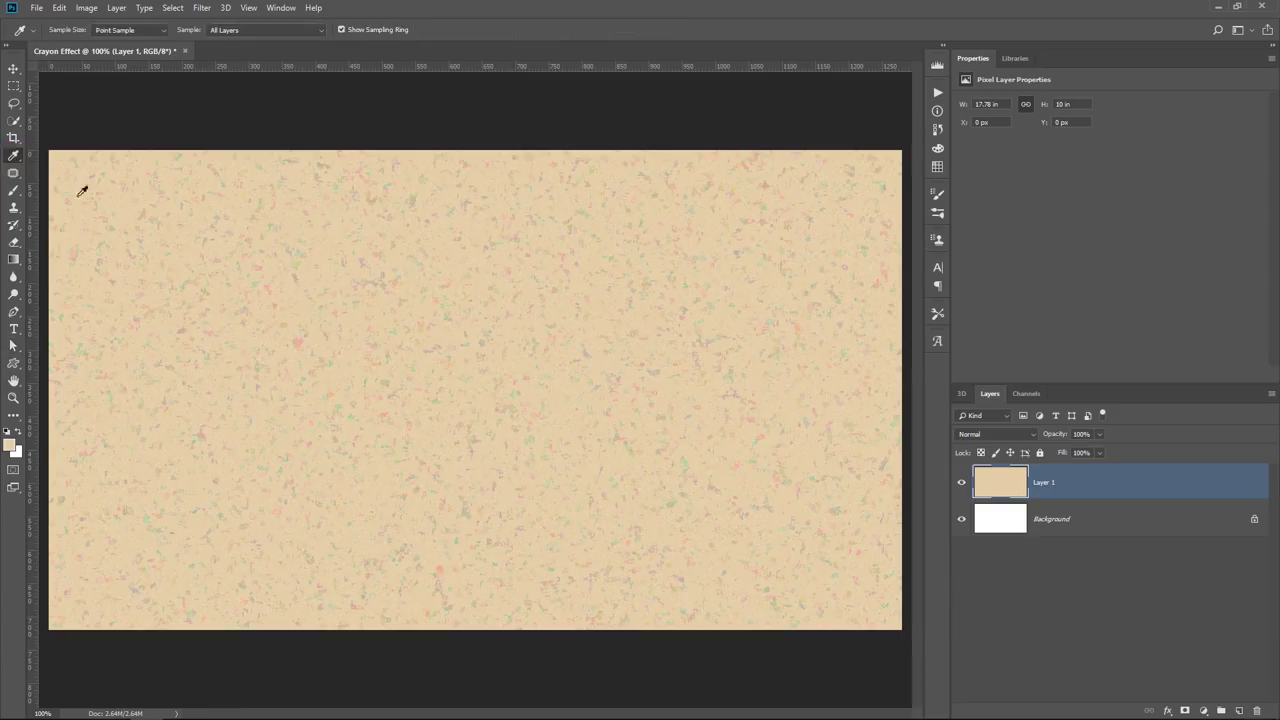
click(362, 318)
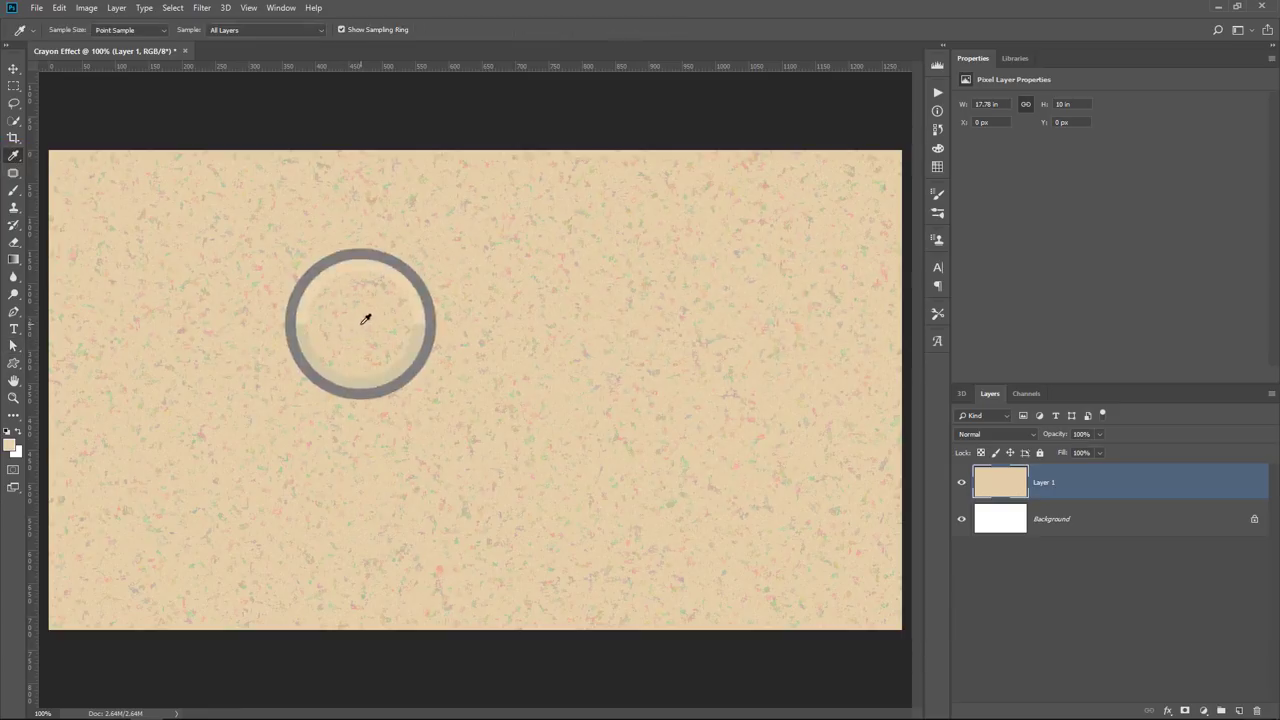
click(1203, 710)
click(1206, 478)
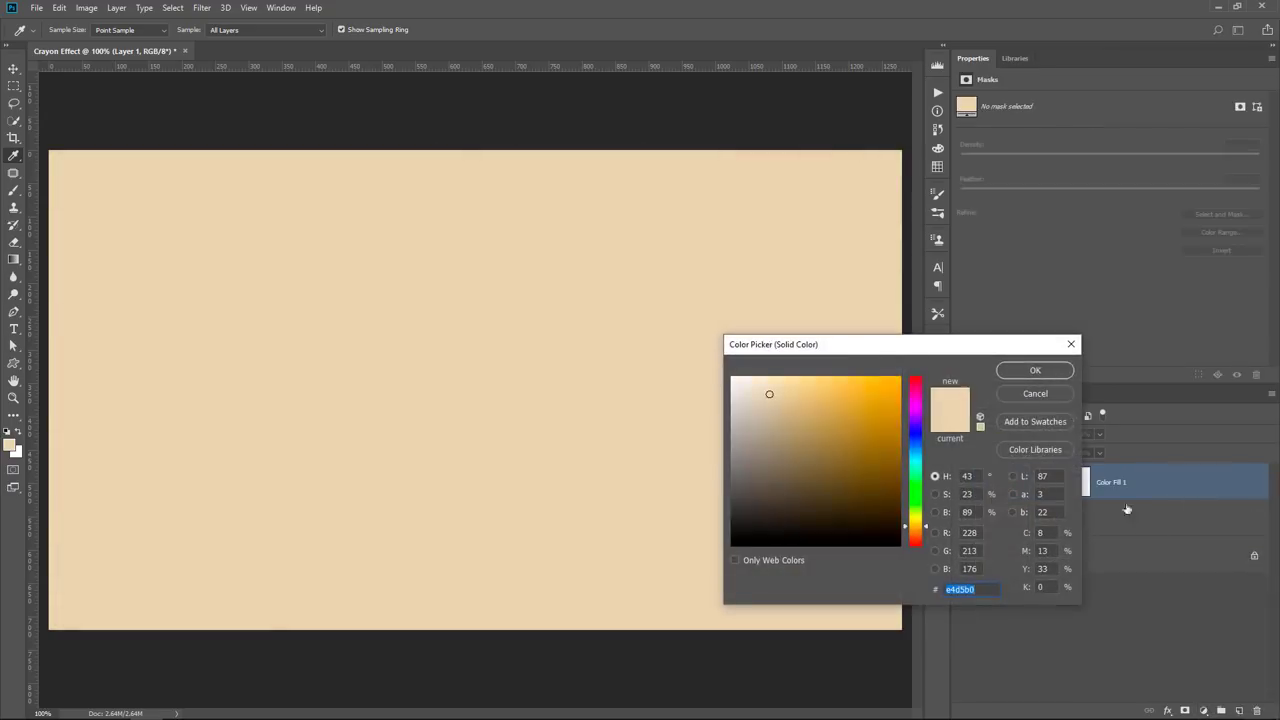
click(1036, 371)
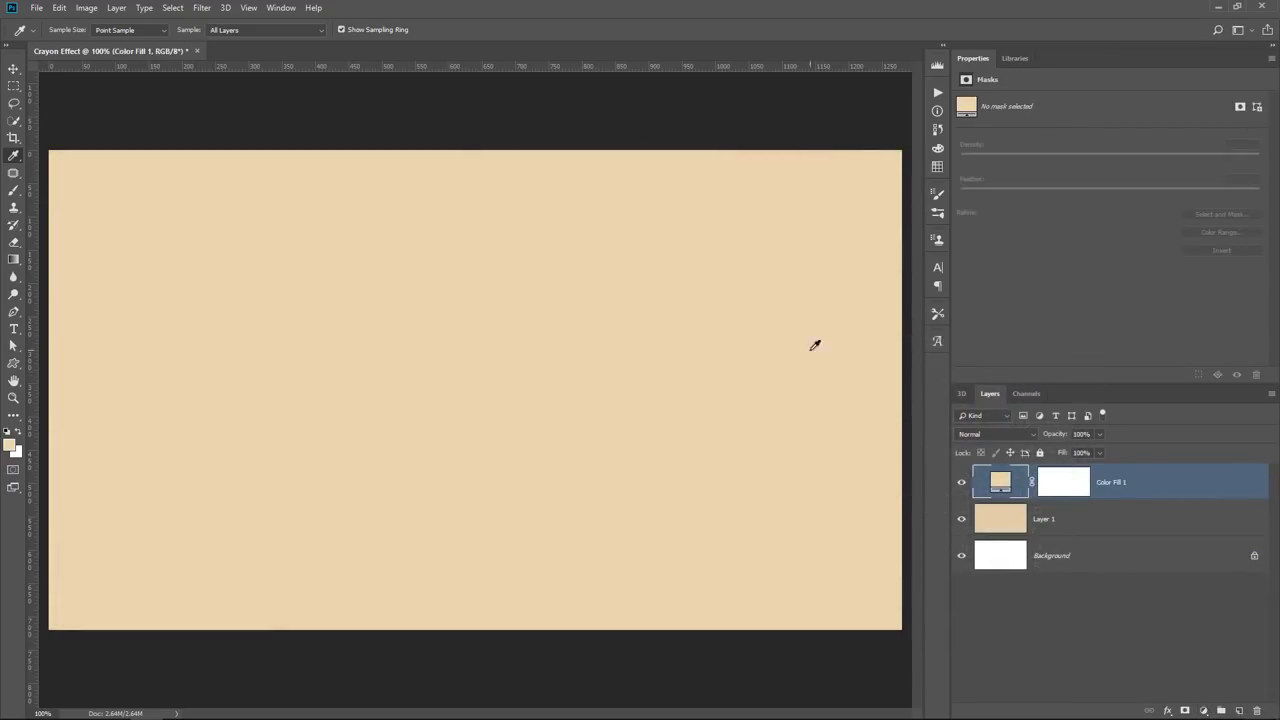
- Delete Color Fill 1's layer mask and clip the fill to the paper layer
right_click(1066, 490)
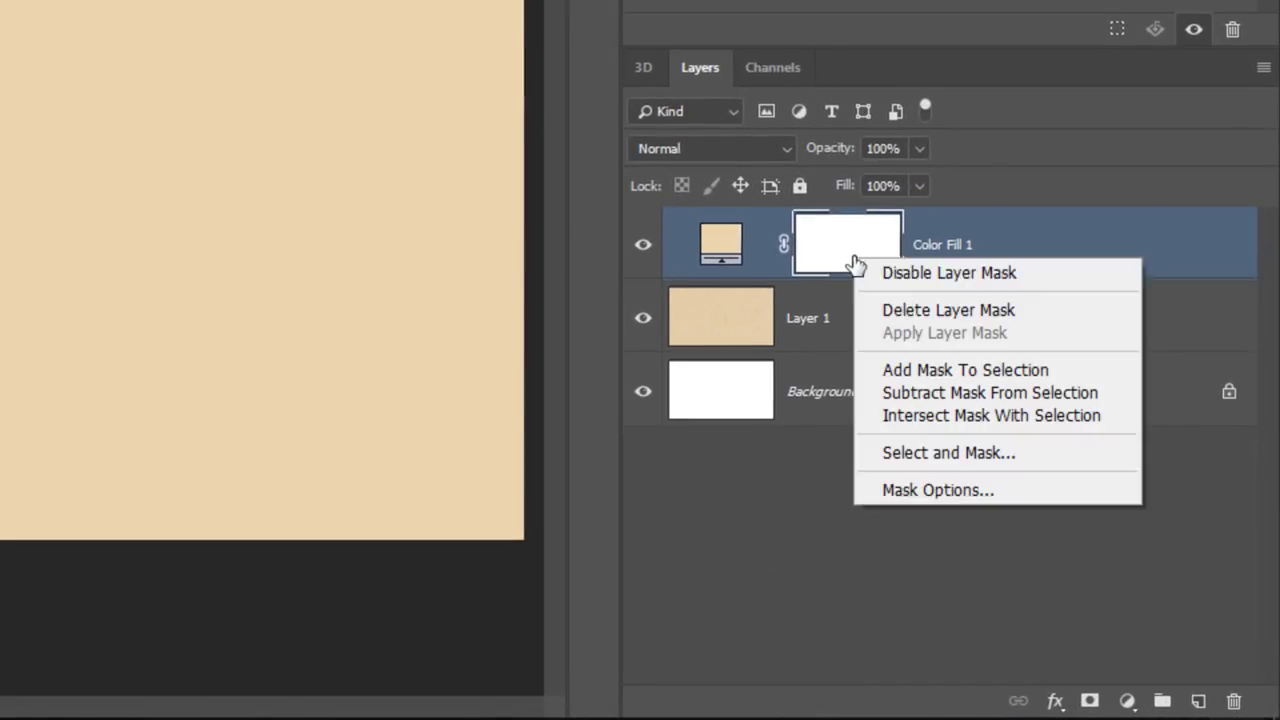
click(886, 309)
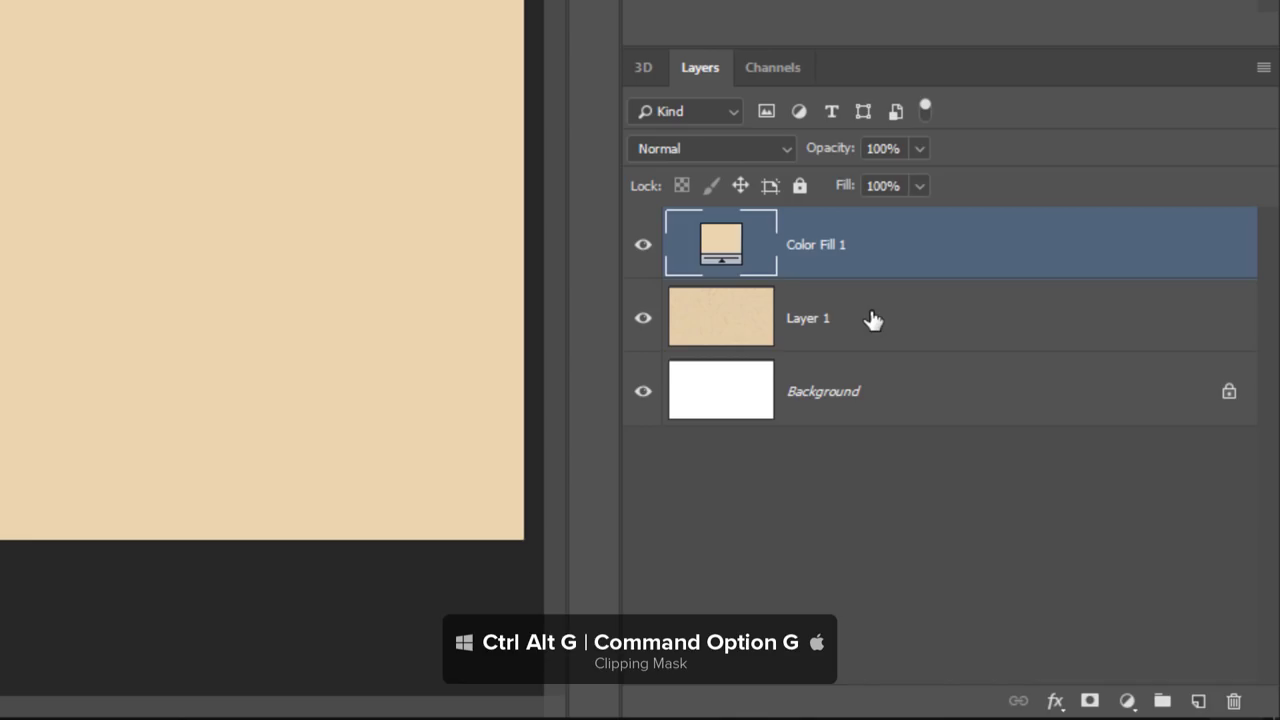
key(ctrl+alt+g)
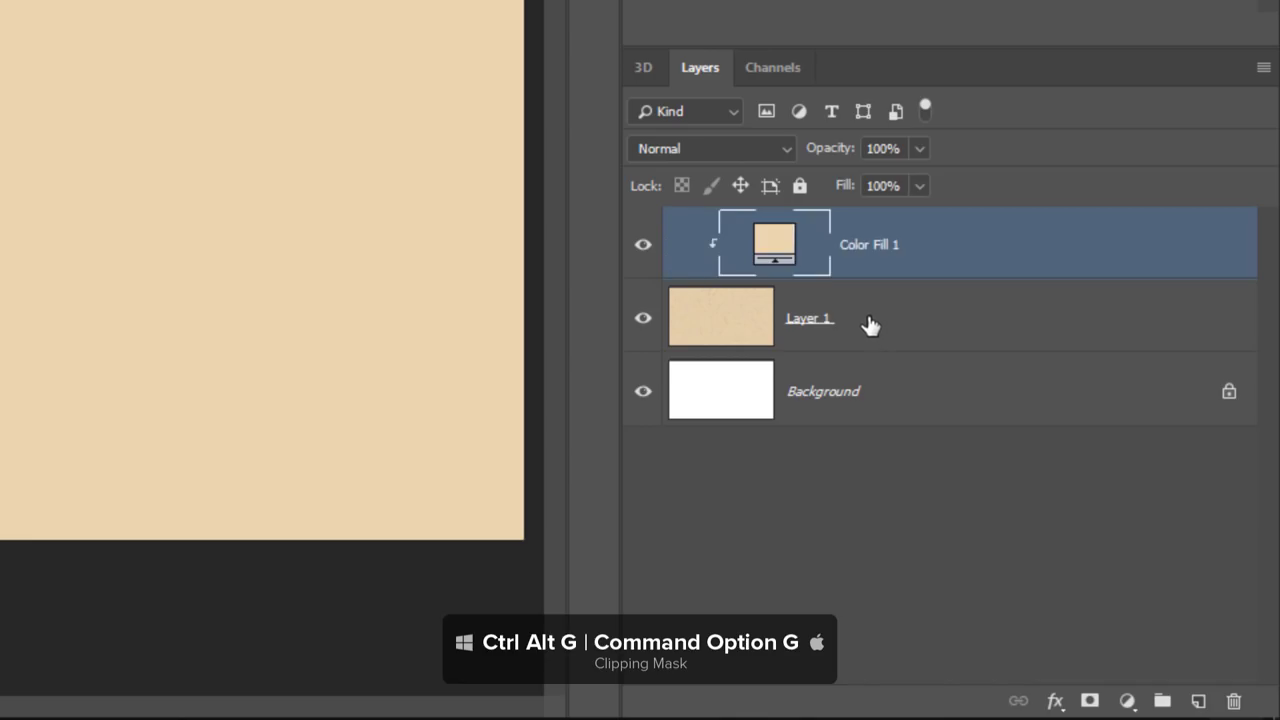
- Rename Layer 1 to 'Recycled Paper' and switch selection between it and Color Fill 1
click(865, 324)
double_click(806, 320)
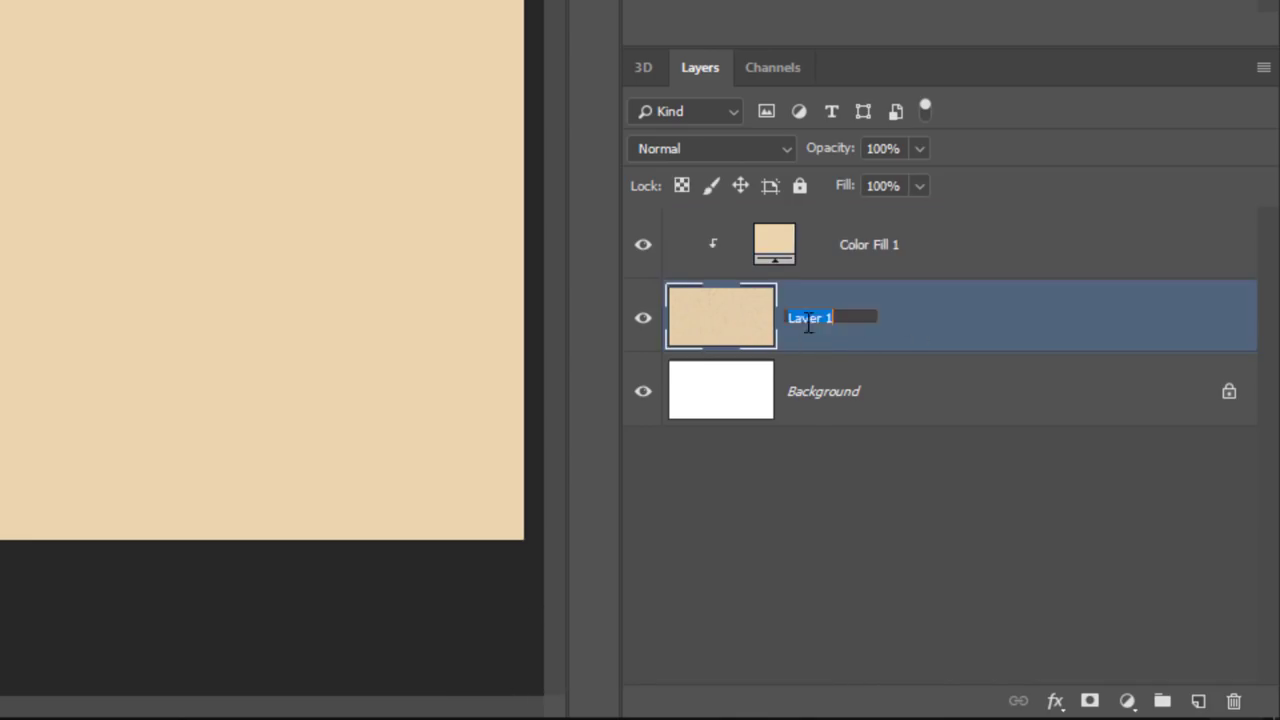
text(Recycled Paper)
key(Return)
click(996, 258)
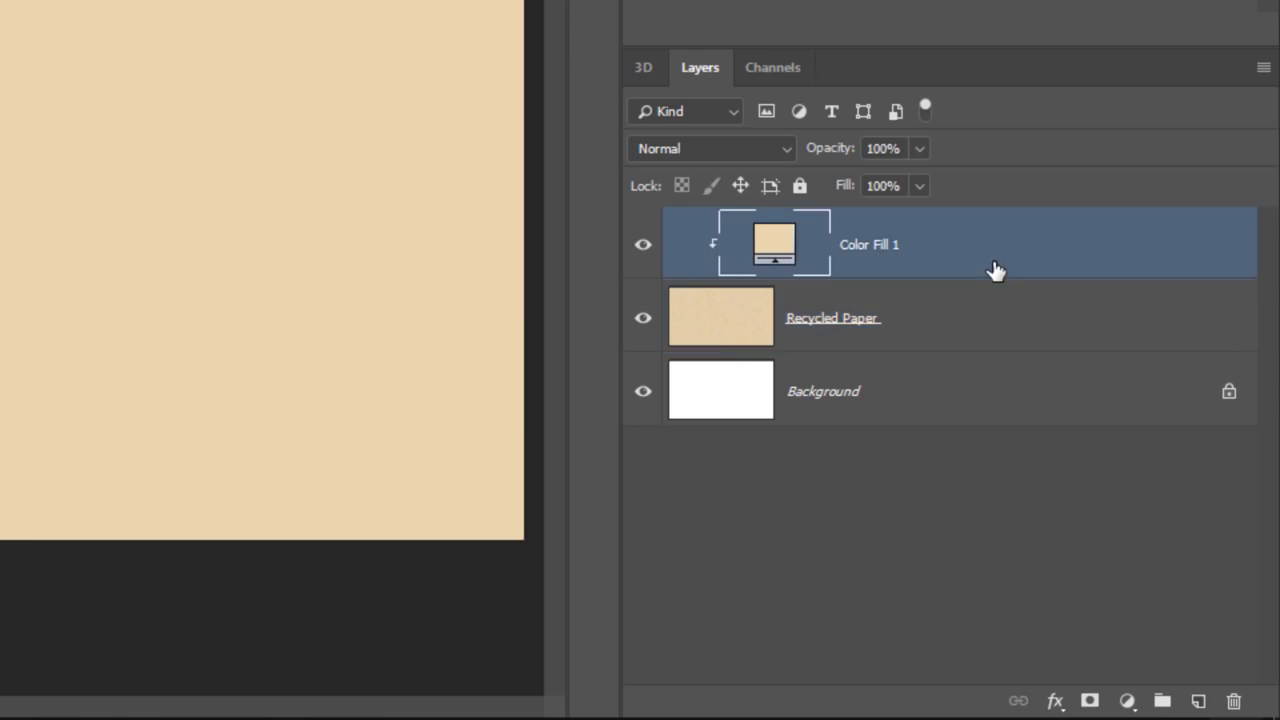
click(852, 312)
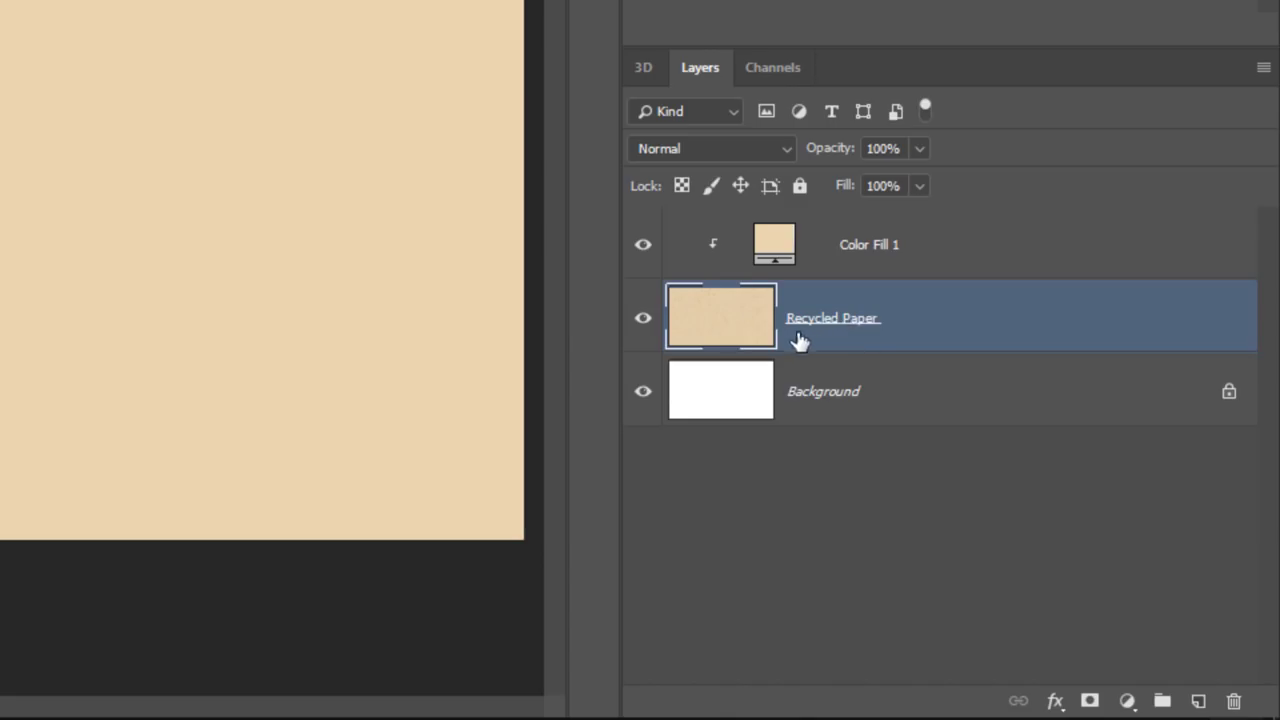
click(958, 256)
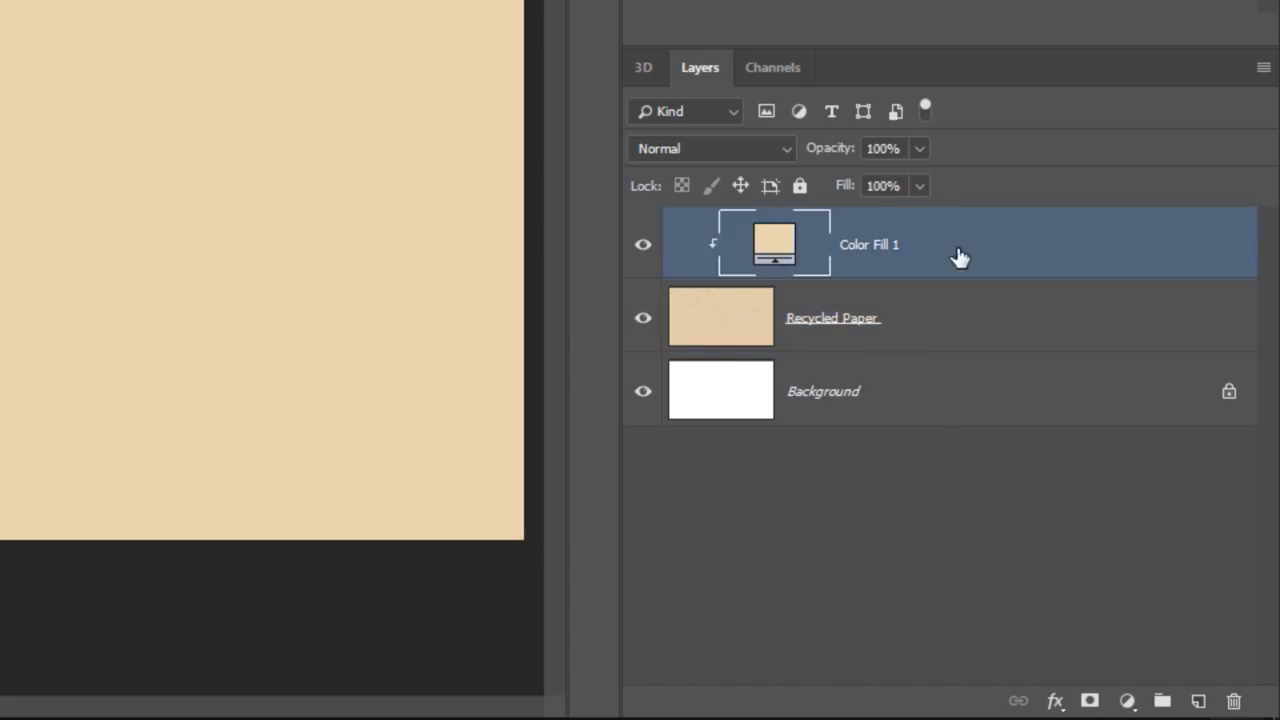
click(950, 336)
- Set the Color Fill 1 layer's opacity to 44%
click(885, 253)
drag(833, 158, 711, 178)
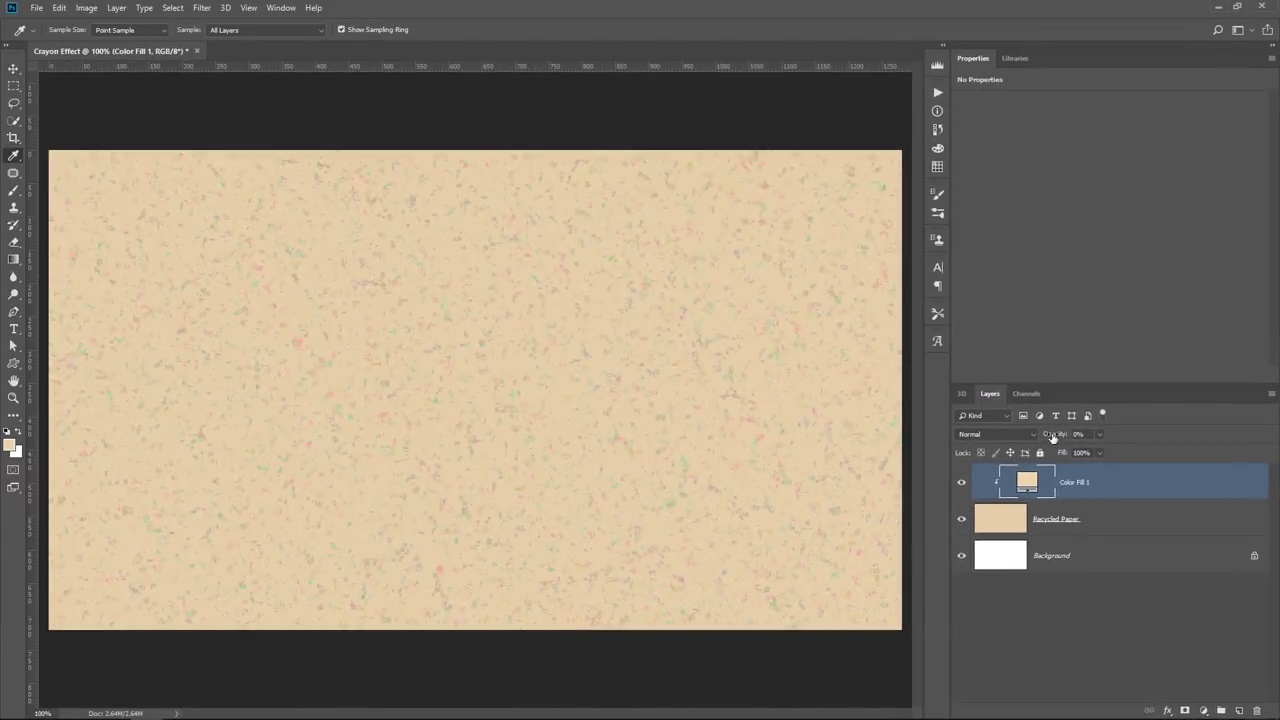
drag(1052, 437, 1048, 436)
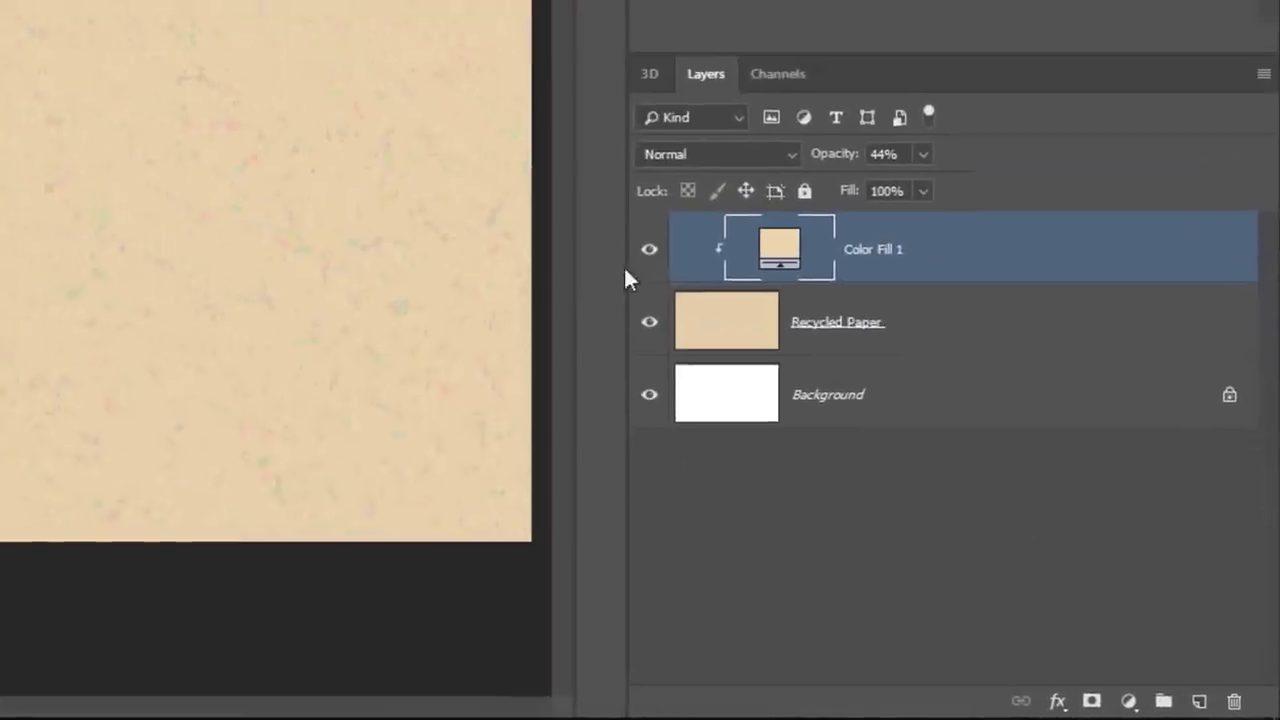
- Group the fill and paper layers as 'Recycled Paper' and delete the Background layer
shift+click(898, 320)
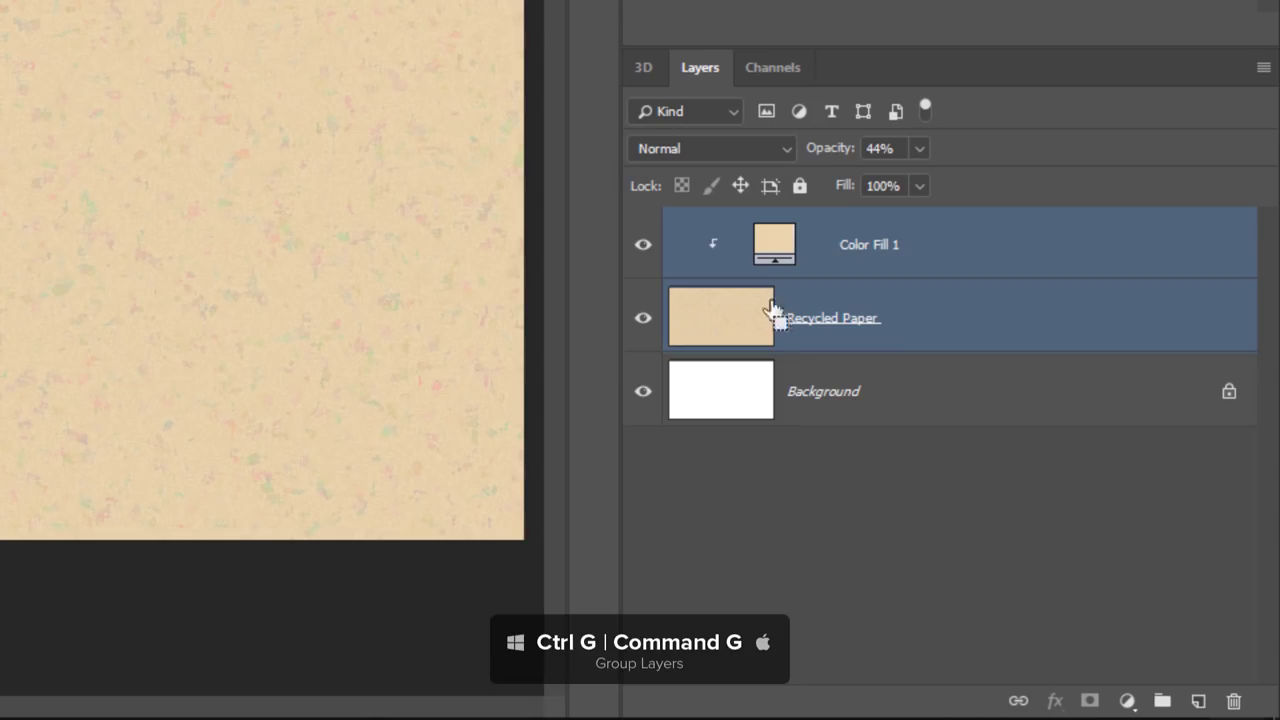
key(ctrl+g)
double_click(730, 226)
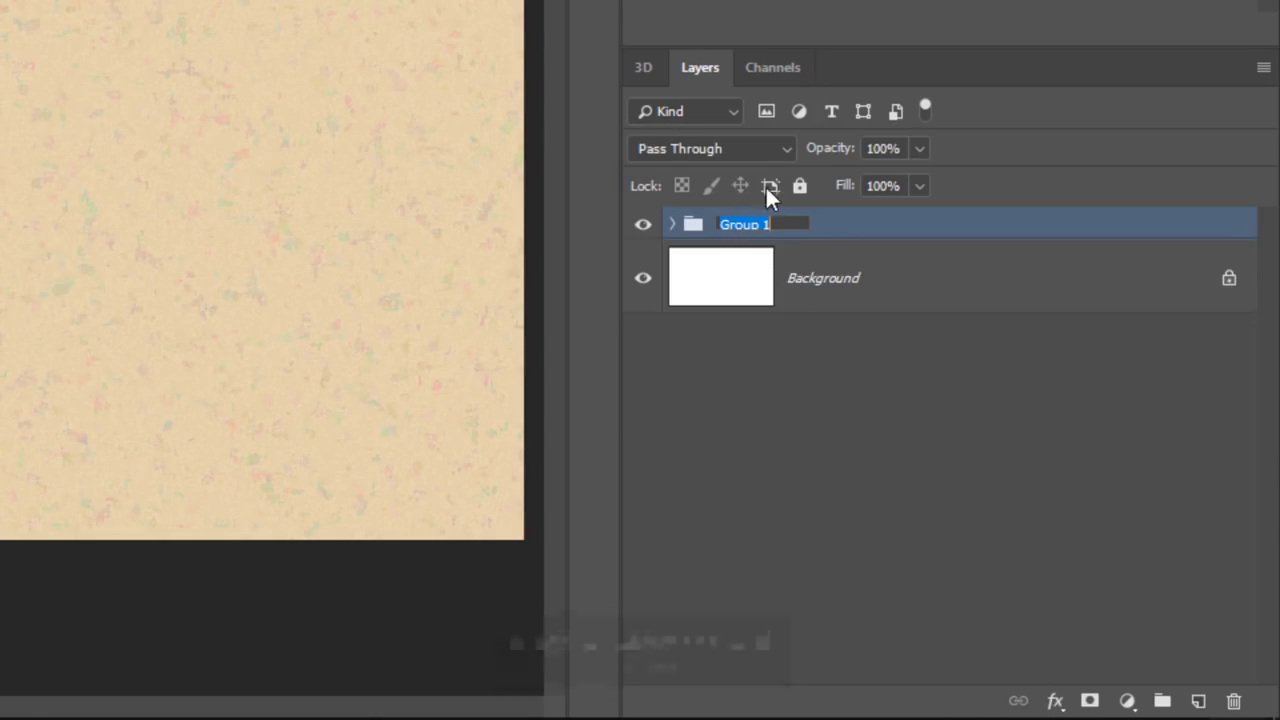
text(Rec)
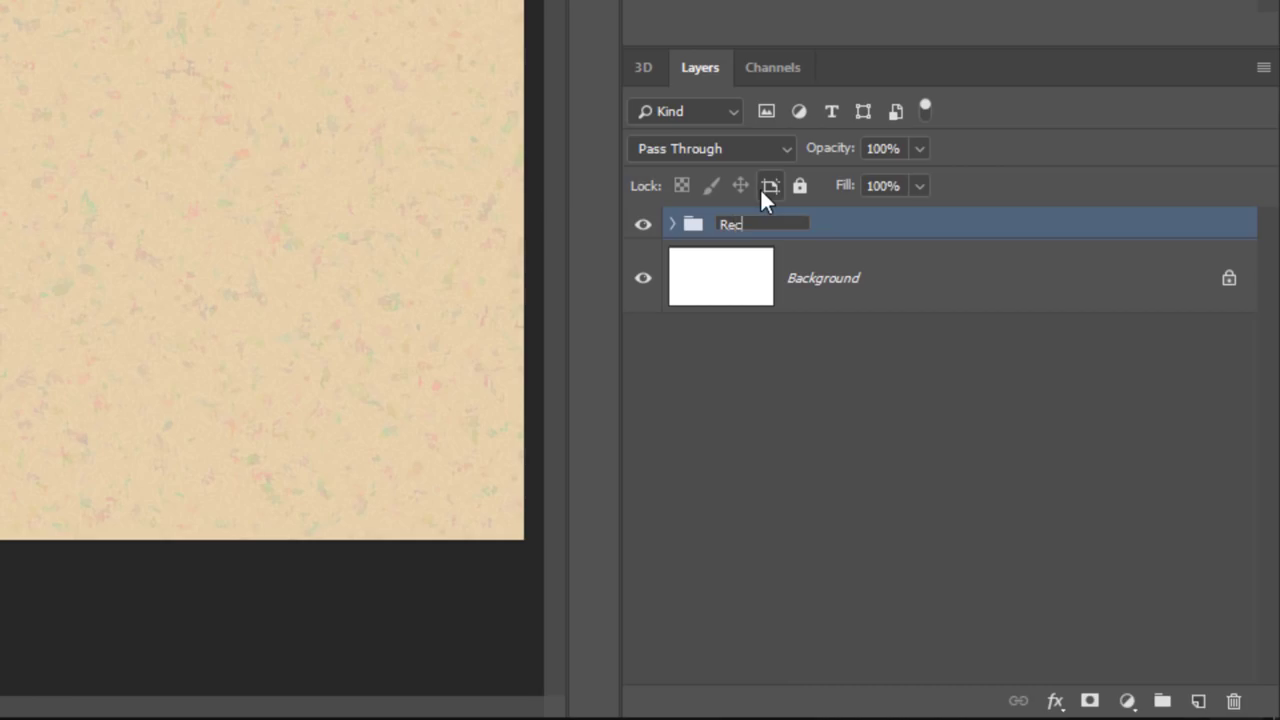
text(ycled Paper)
key(Return)
click(818, 282)
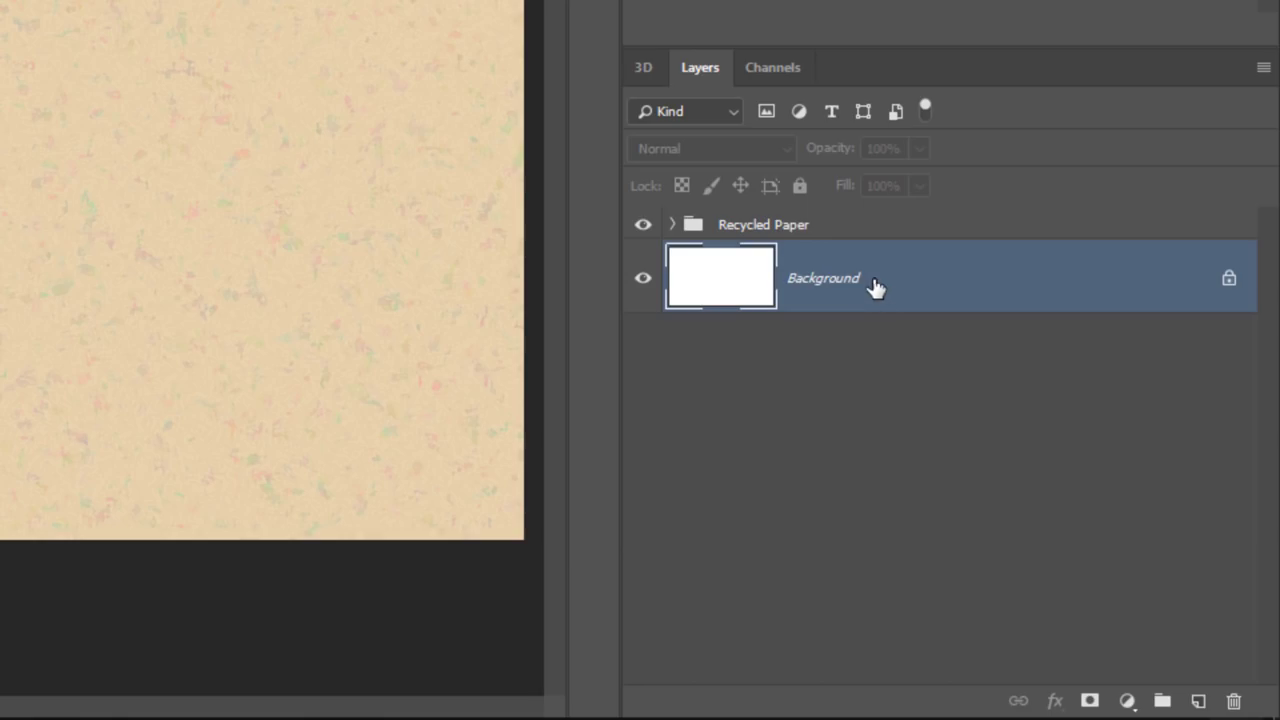
key(BackSpace)
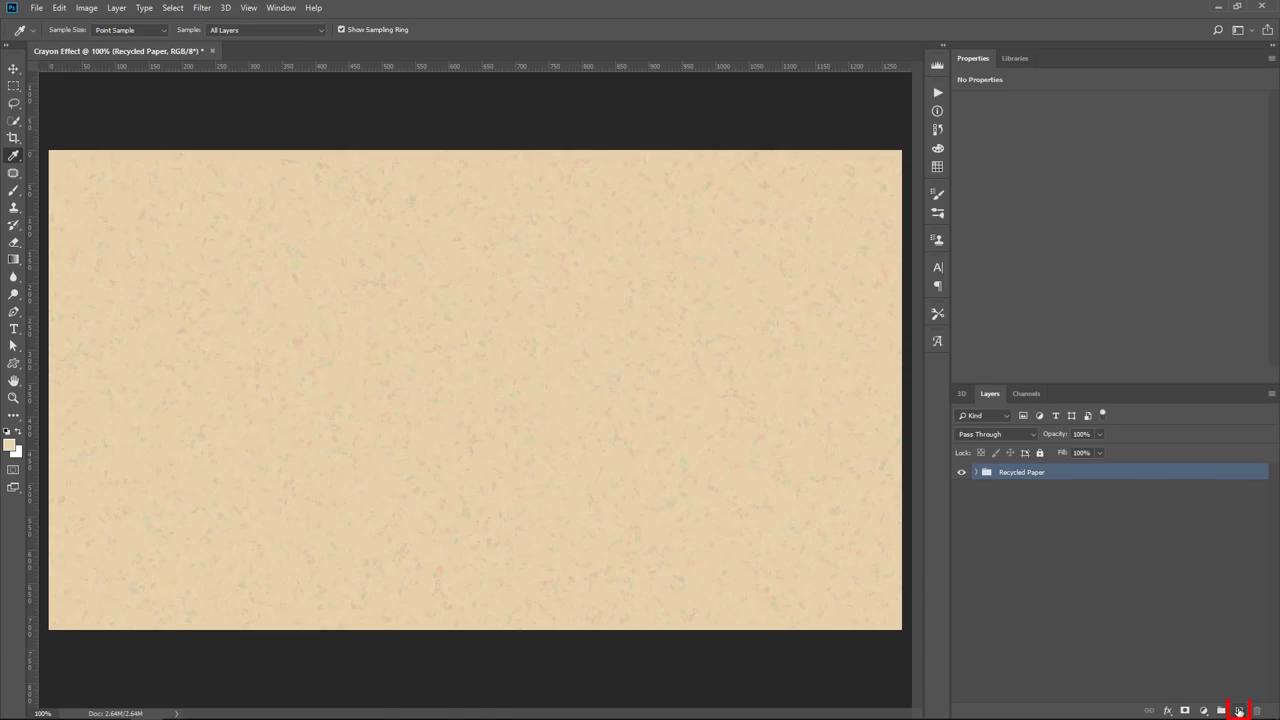
- Add a new empty layer above the paper and switch to the Brush tool
click(1238, 711)
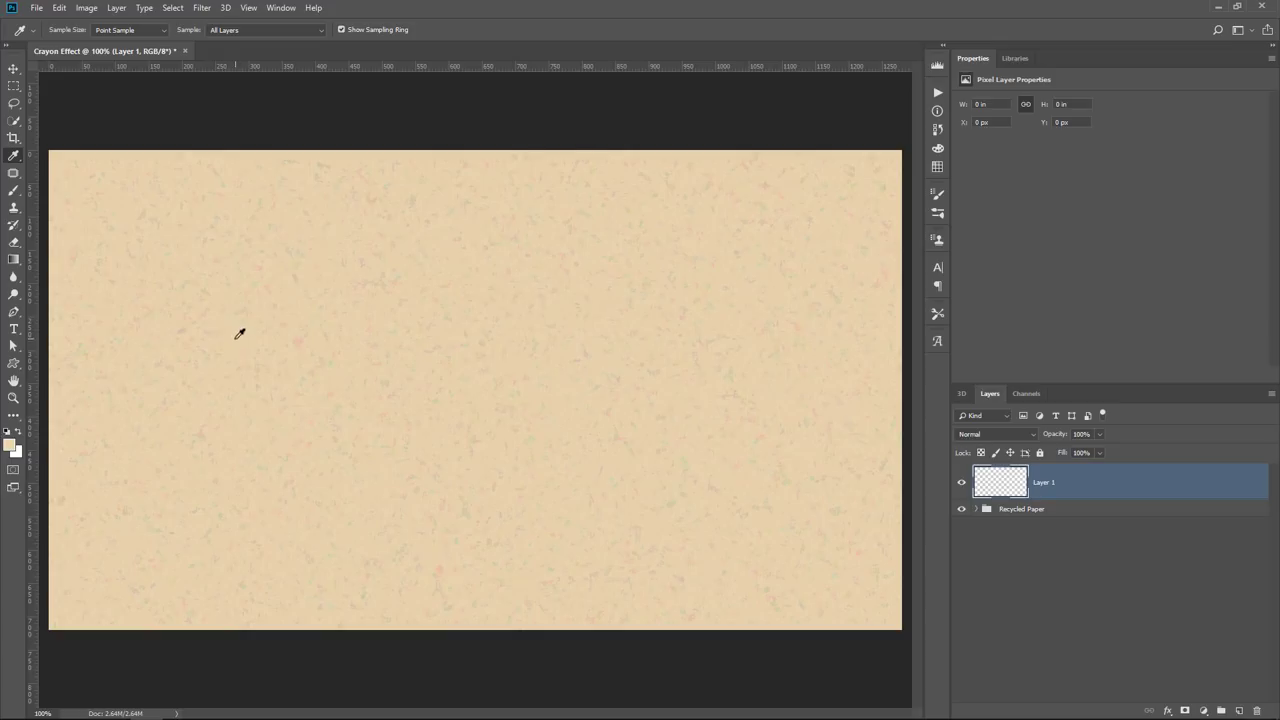
click(14, 193)
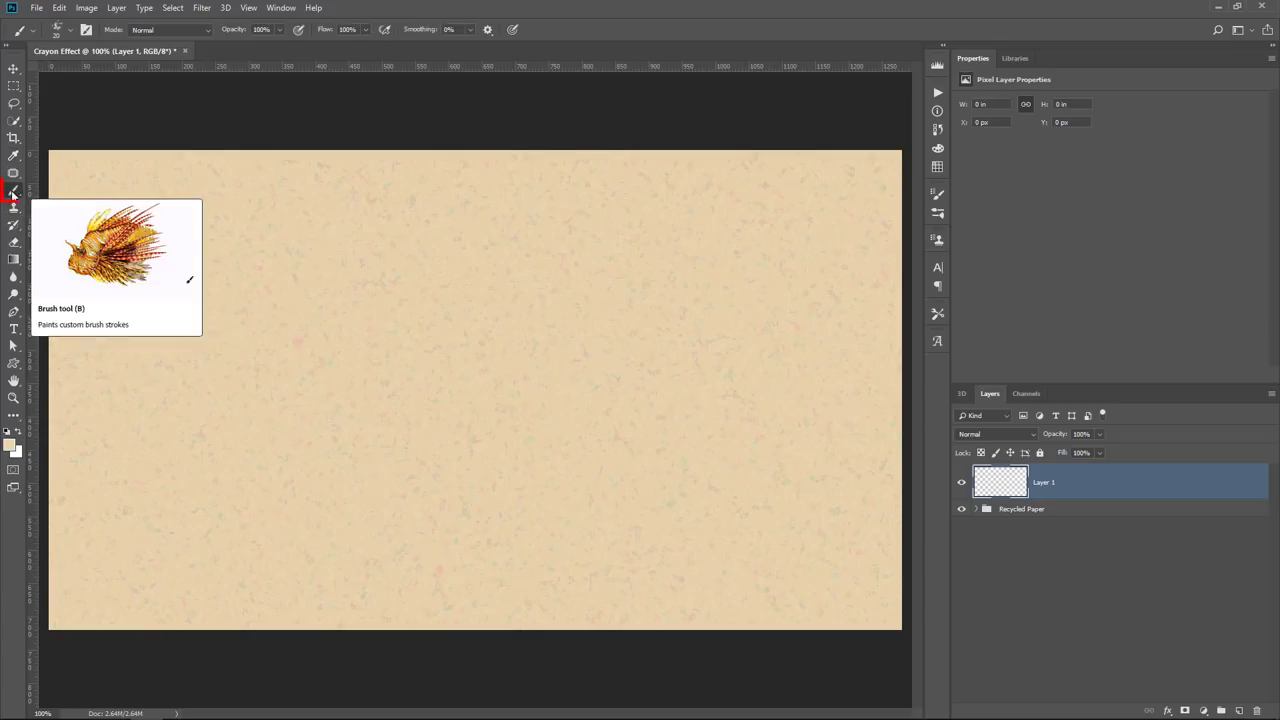
right_click(13, 193)
click(13, 194)
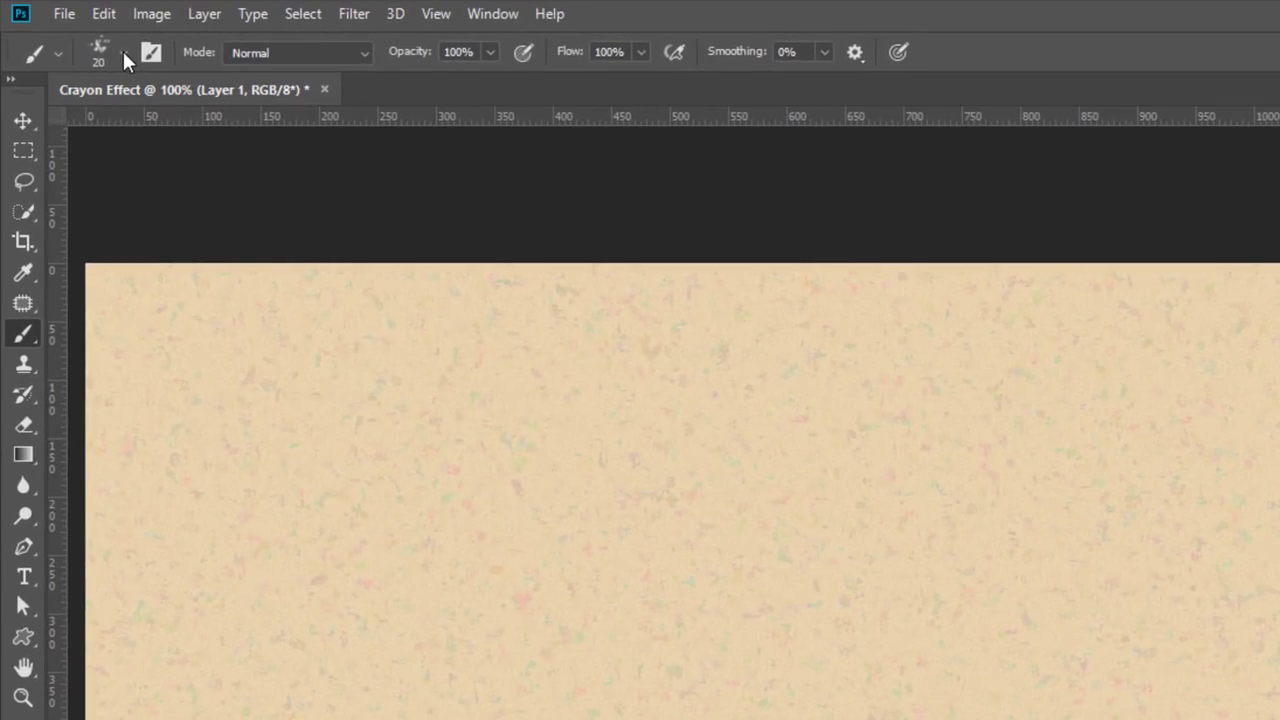
- Restore the Legacy Brushes set in the brush presets and expand its Default Brushes folder
click(123, 54)
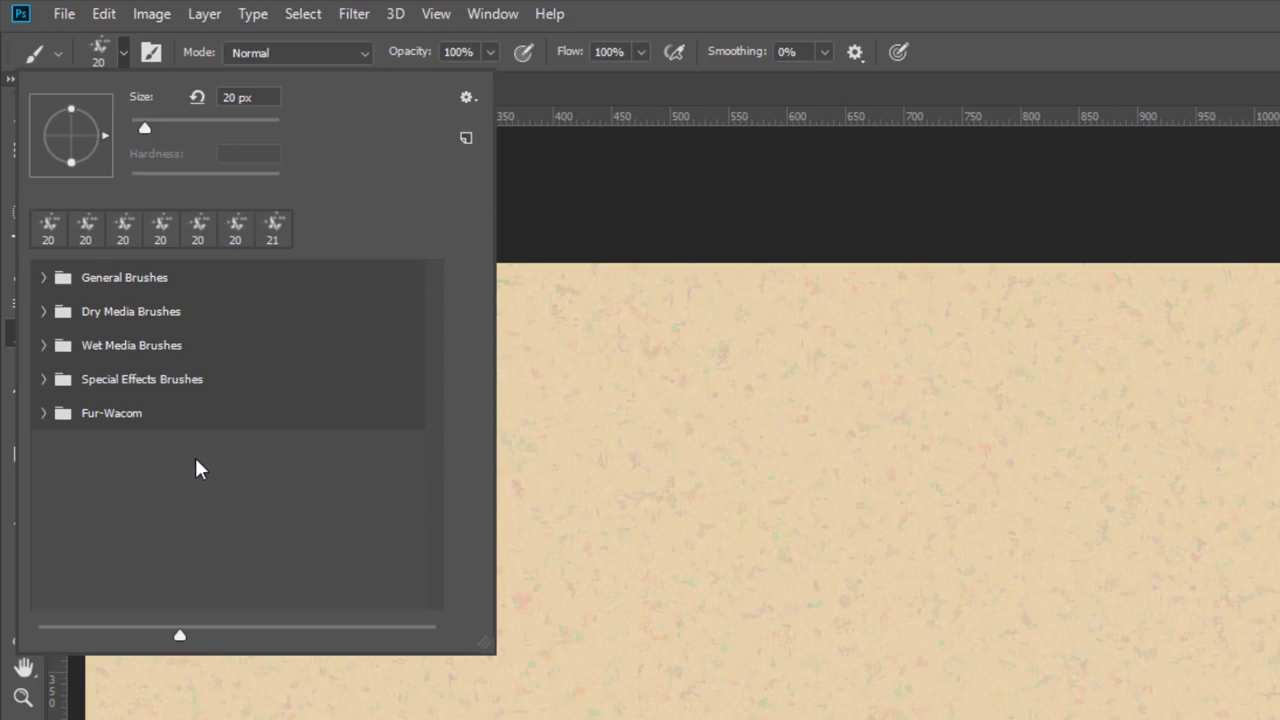
click(467, 98)
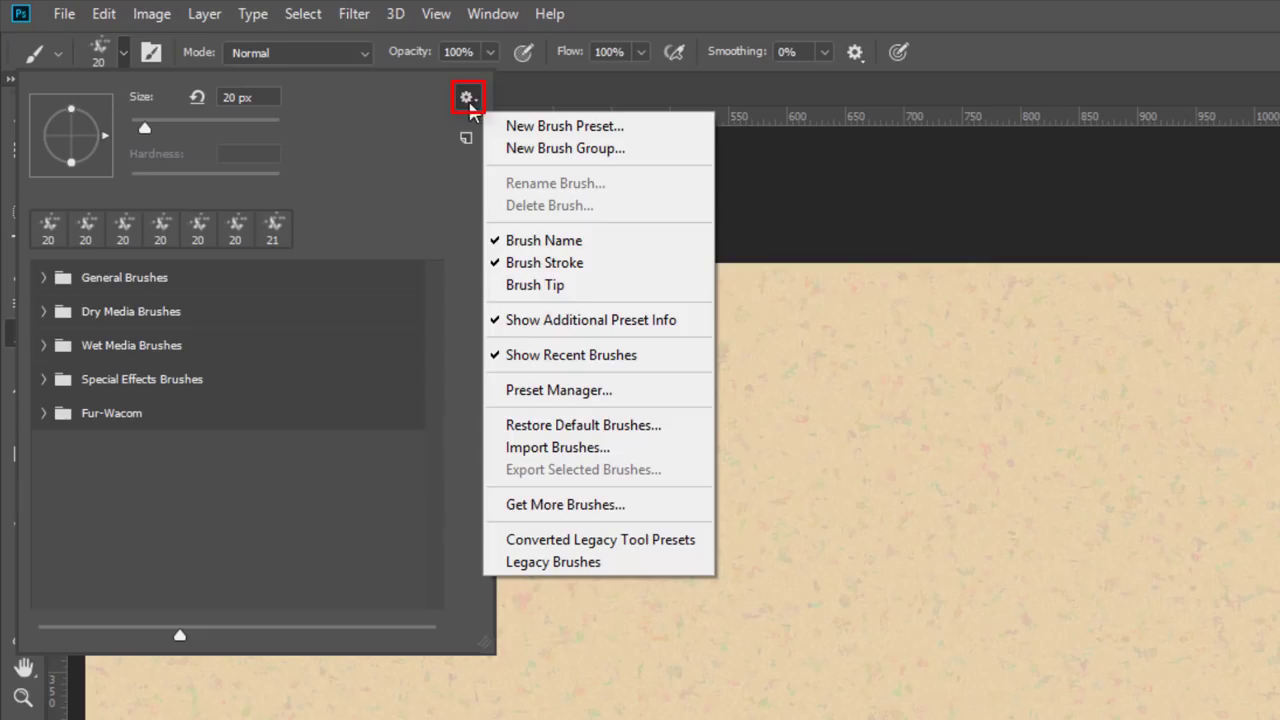
click(583, 562)
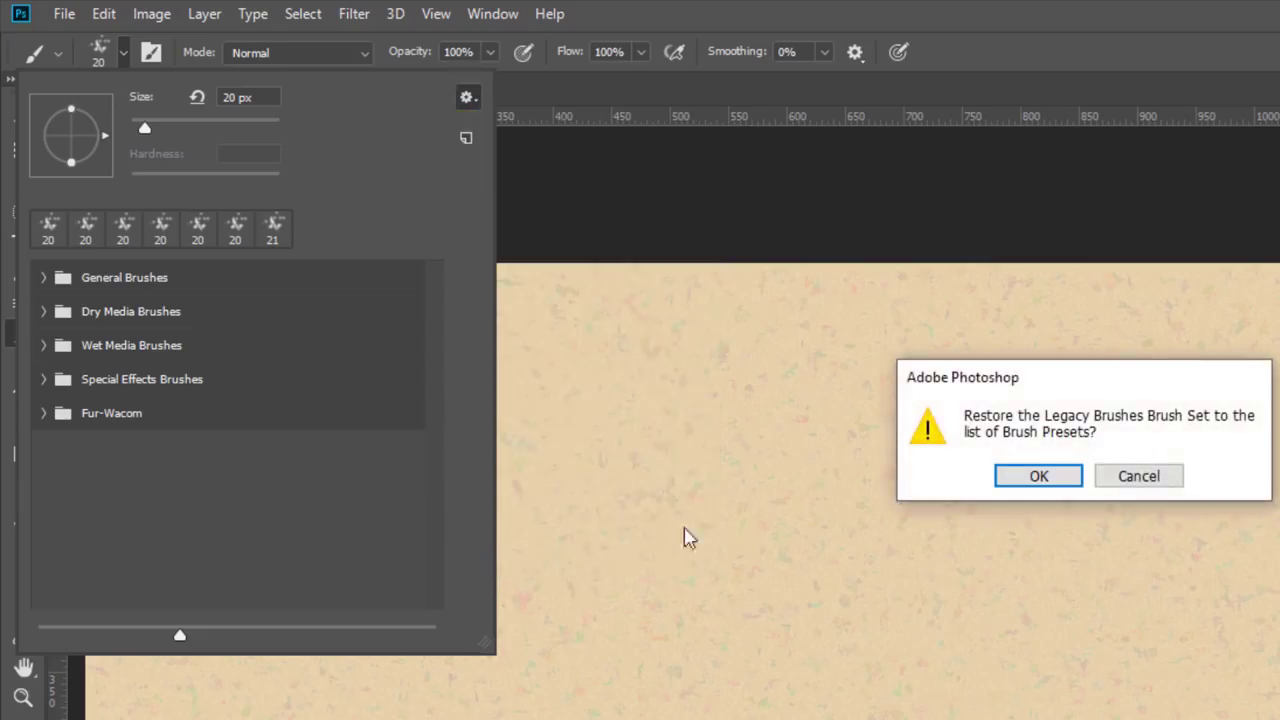
click(1040, 475)
click(110, 450)
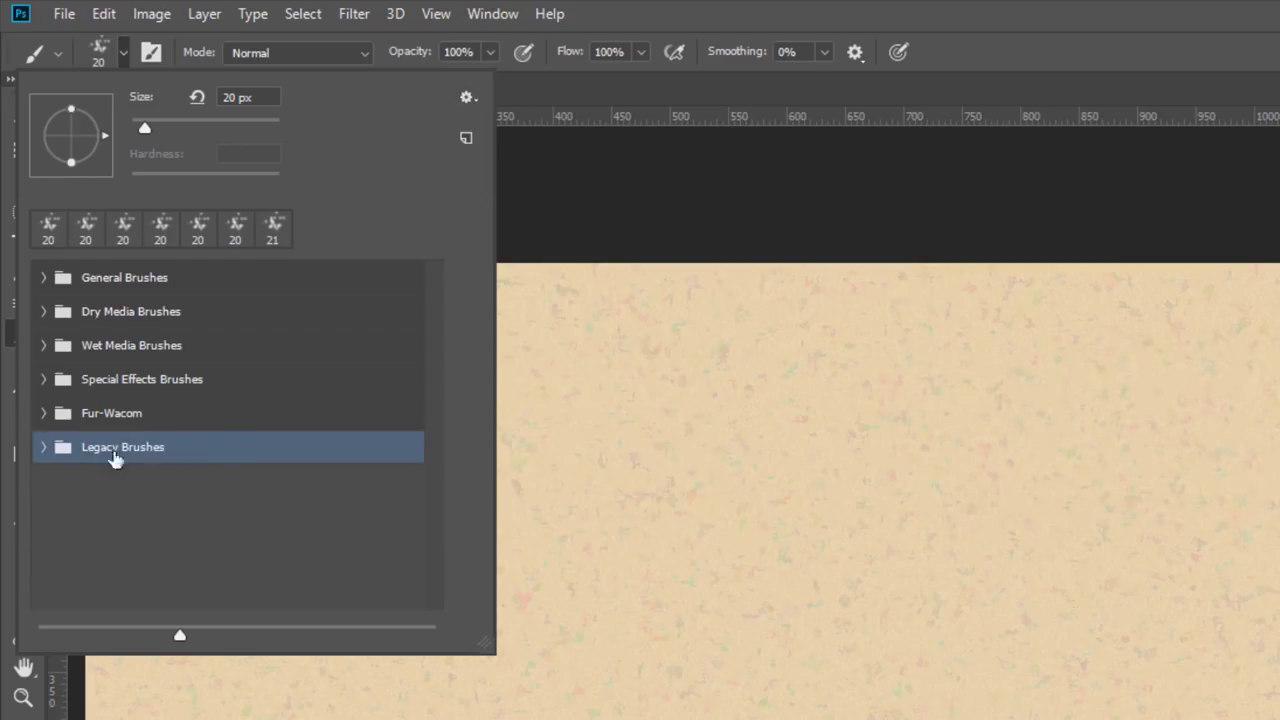
click(44, 448)
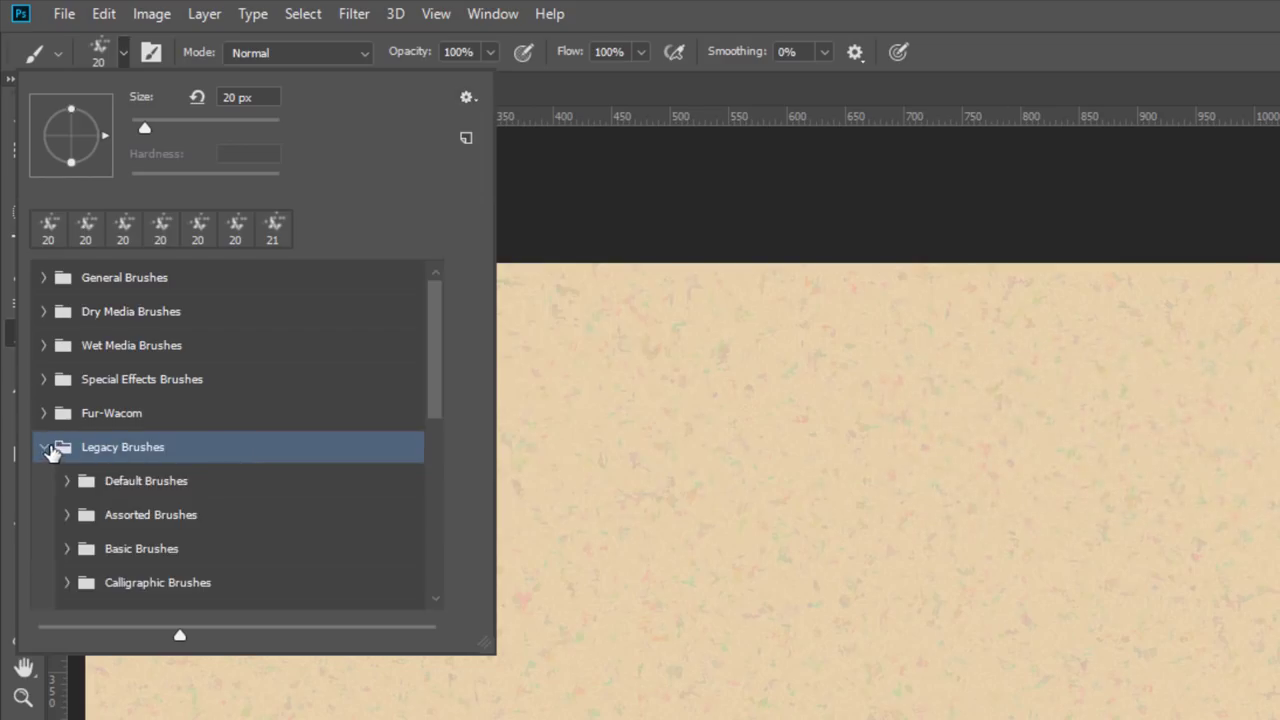
scroll(155, 505, down, 1)
scroll(155, 507, down, 1)
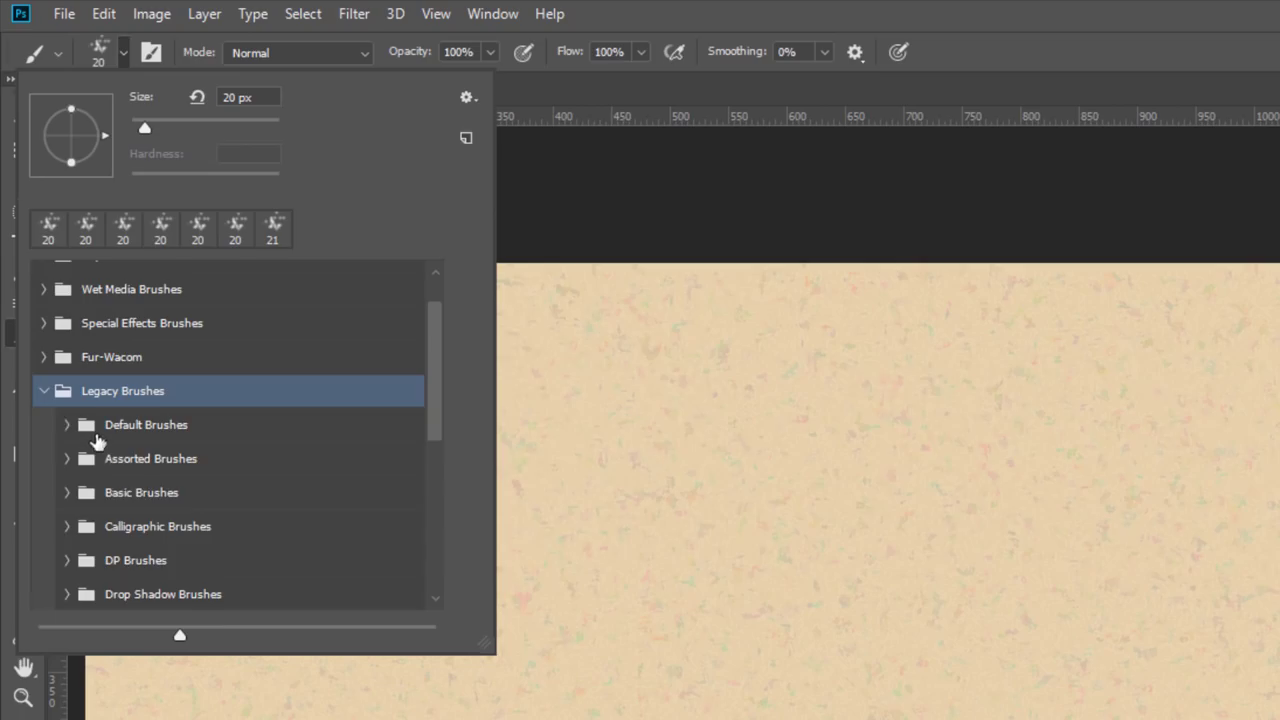
click(66, 424)
scroll(160, 490, down, 15)
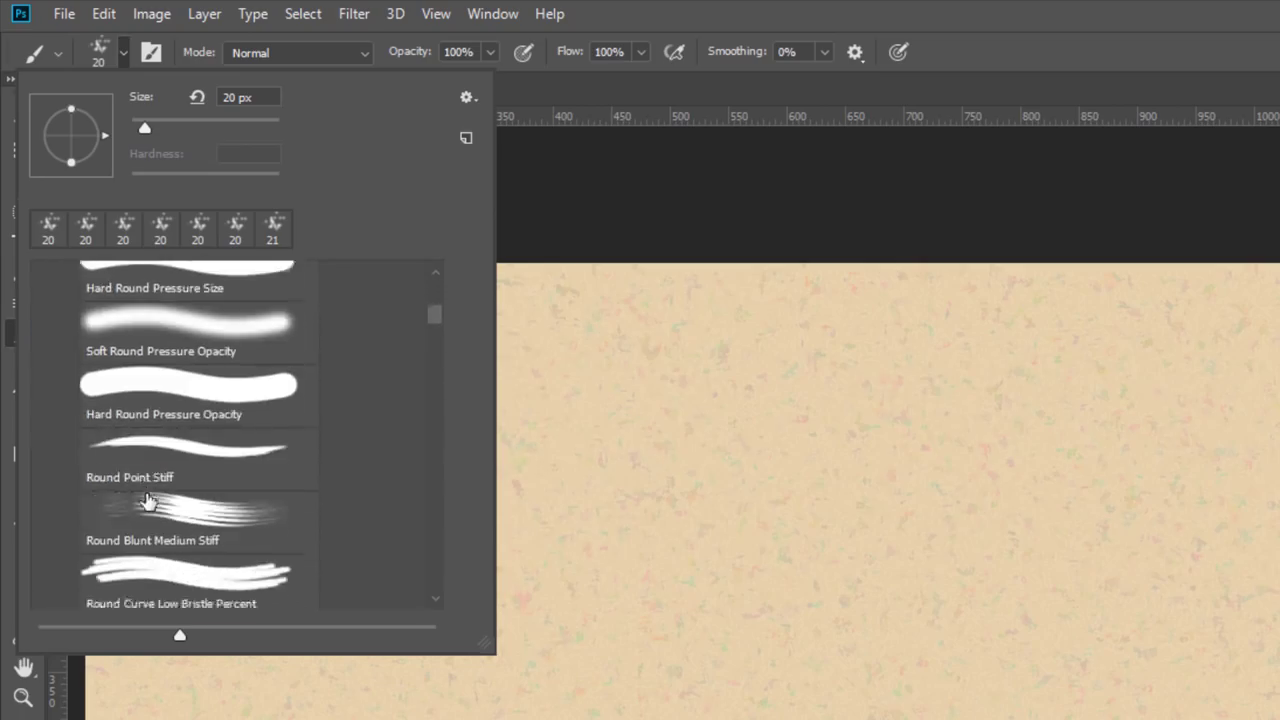
scroll(131, 507, down, 8)
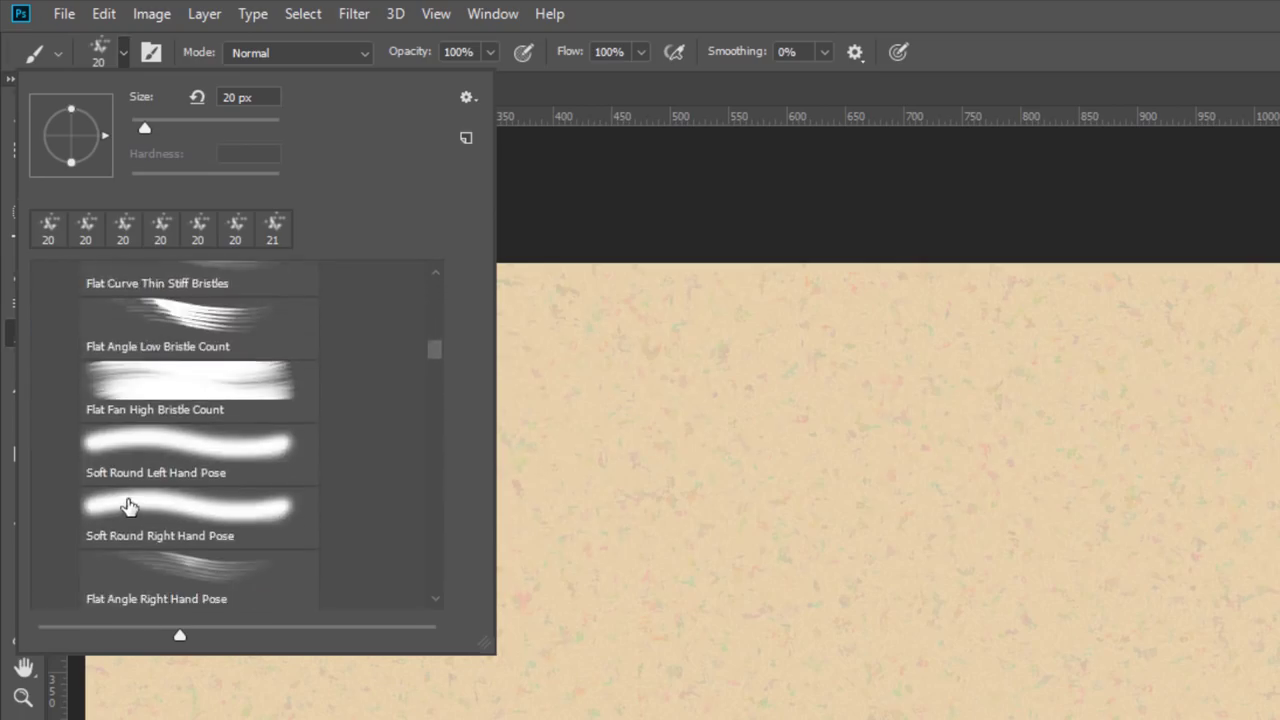
scroll(128, 510, down, 10)
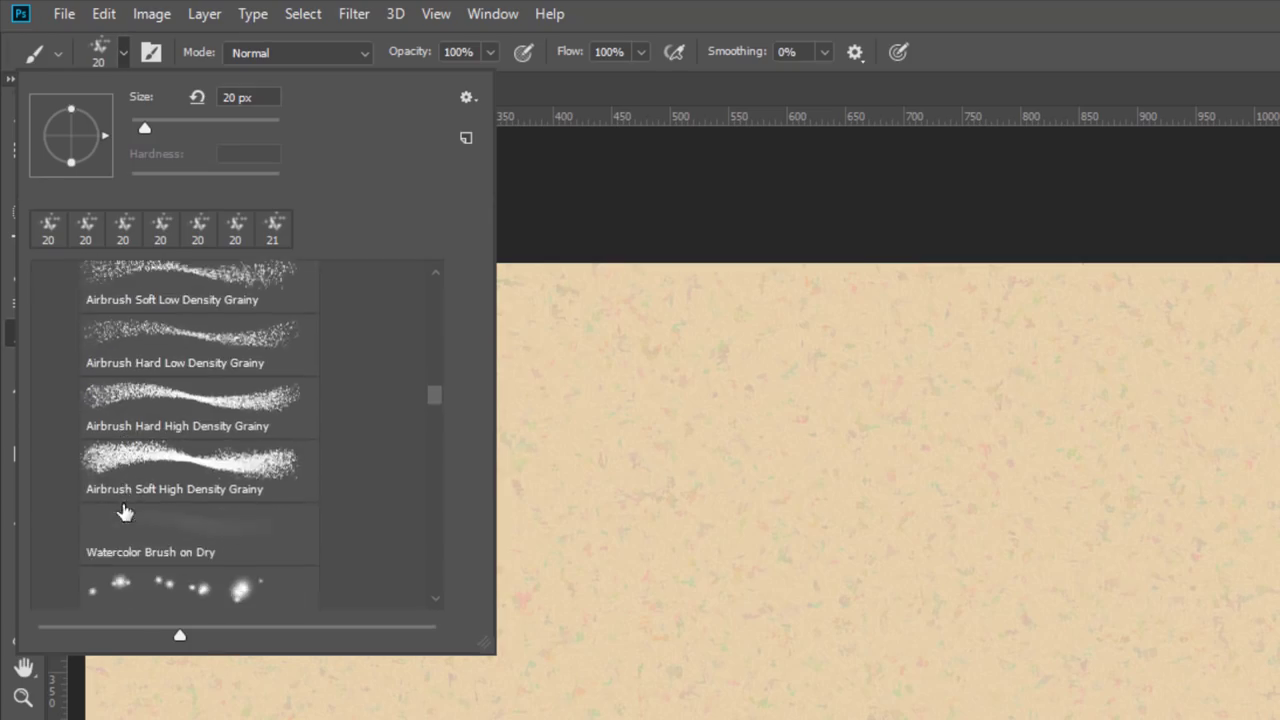
- Choose the Crayon brush and set the foreground colour to pure red ff0000
click(110, 422)
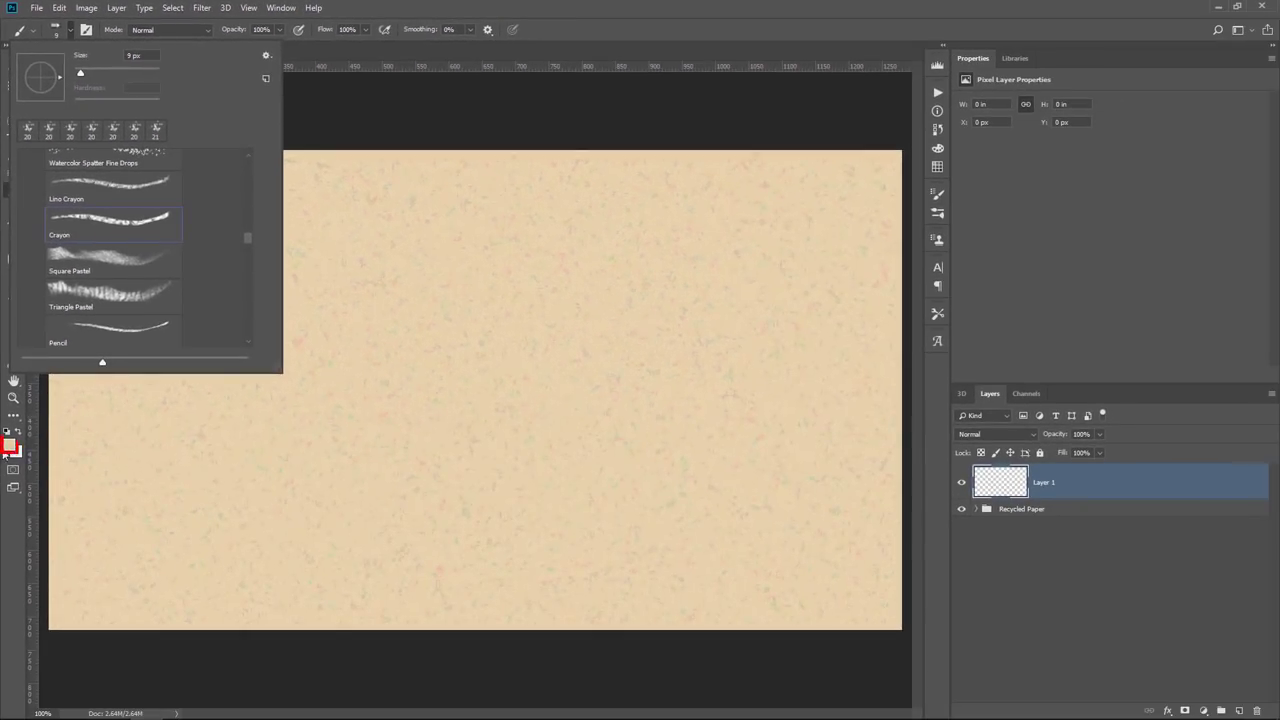
click(11, 505)
click(11, 505)
drag(922, 408, 915, 378)
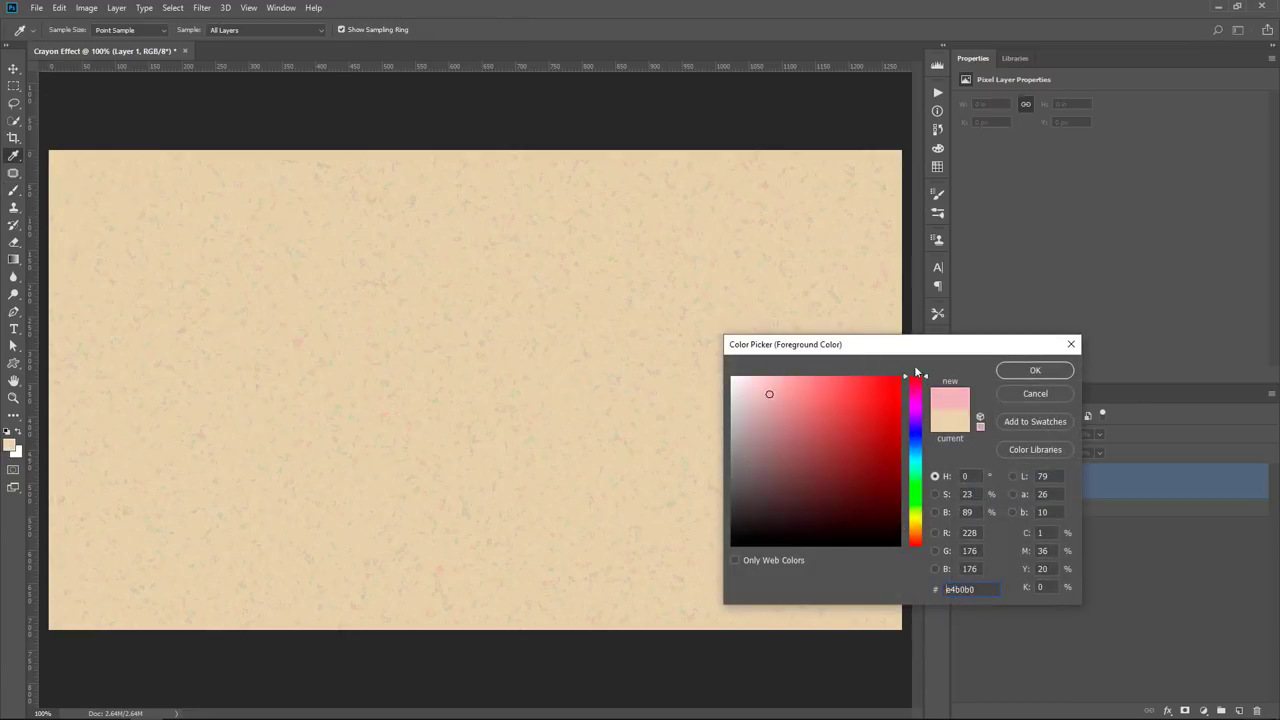
click(899, 378)
click(1027, 370)
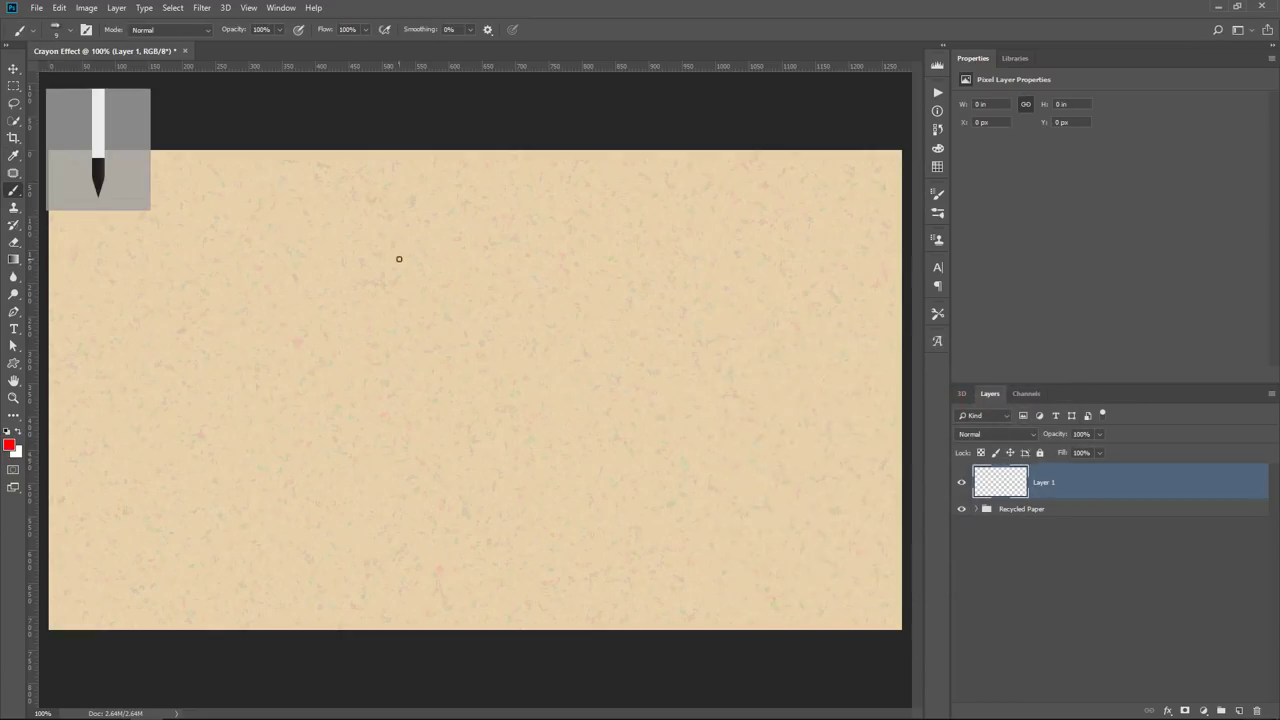
- Draw a red zigzag with Crayon, then a second squiggle with the Lino Crayon brush
mouse_move(232, 257)
mouse_down()
mouse_move(349, 235)
mouse_move(274, 313)
mouse_move(447, 437)
mouse_up()
click(70, 31)
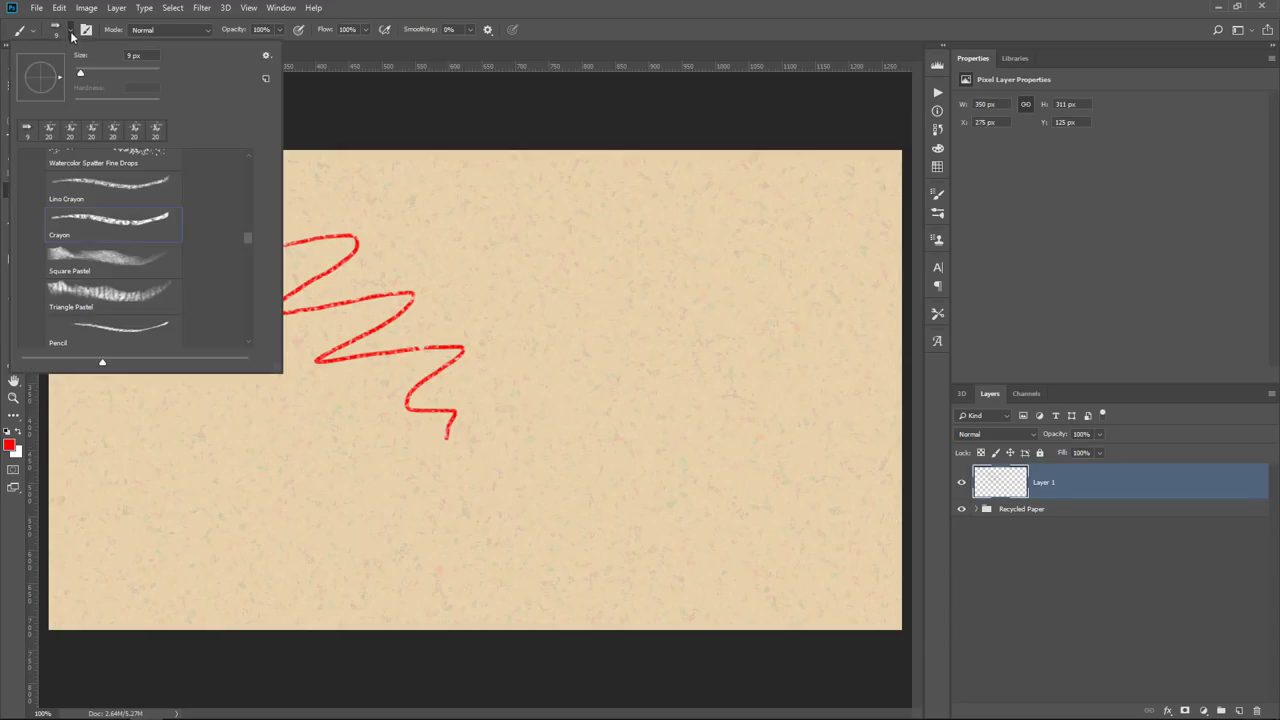
click(108, 199)
mouse_move(379, 216)
mouse_down()
mouse_move(434, 225)
mouse_move(406, 265)
mouse_move(482, 266)
mouse_move(451, 308)
mouse_move(549, 318)
mouse_move(513, 410)
mouse_up()
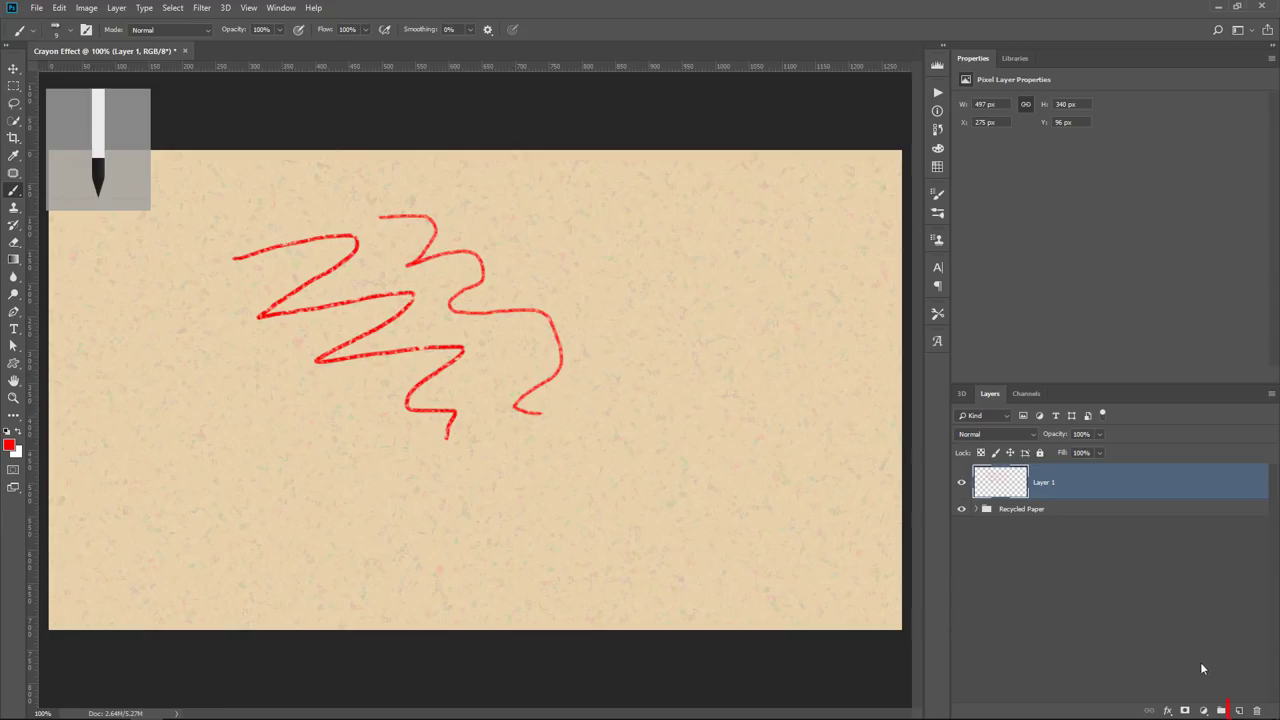
- Add an empty Layer 2 and toggle the red scribble layer's visibility to compare
click(1238, 710)
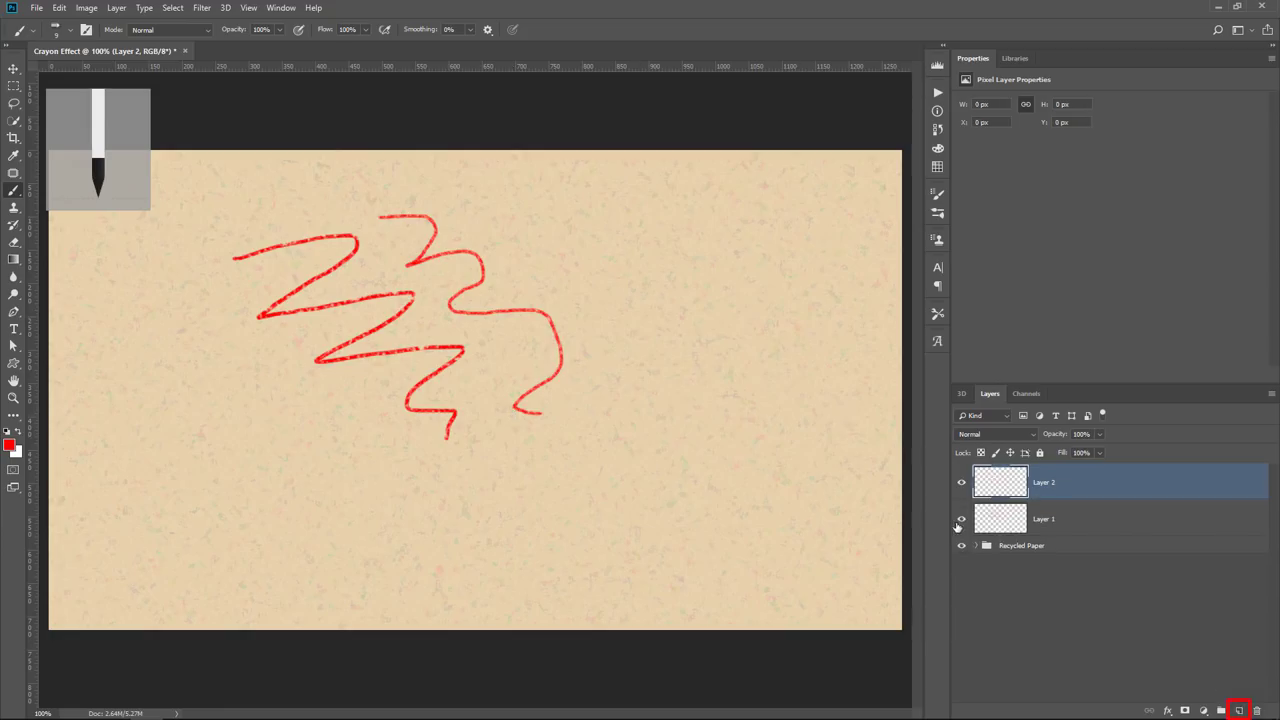
click(959, 520)
click(958, 521)
click(957, 522)
click(958, 521)
click(958, 521)
click(958, 521)
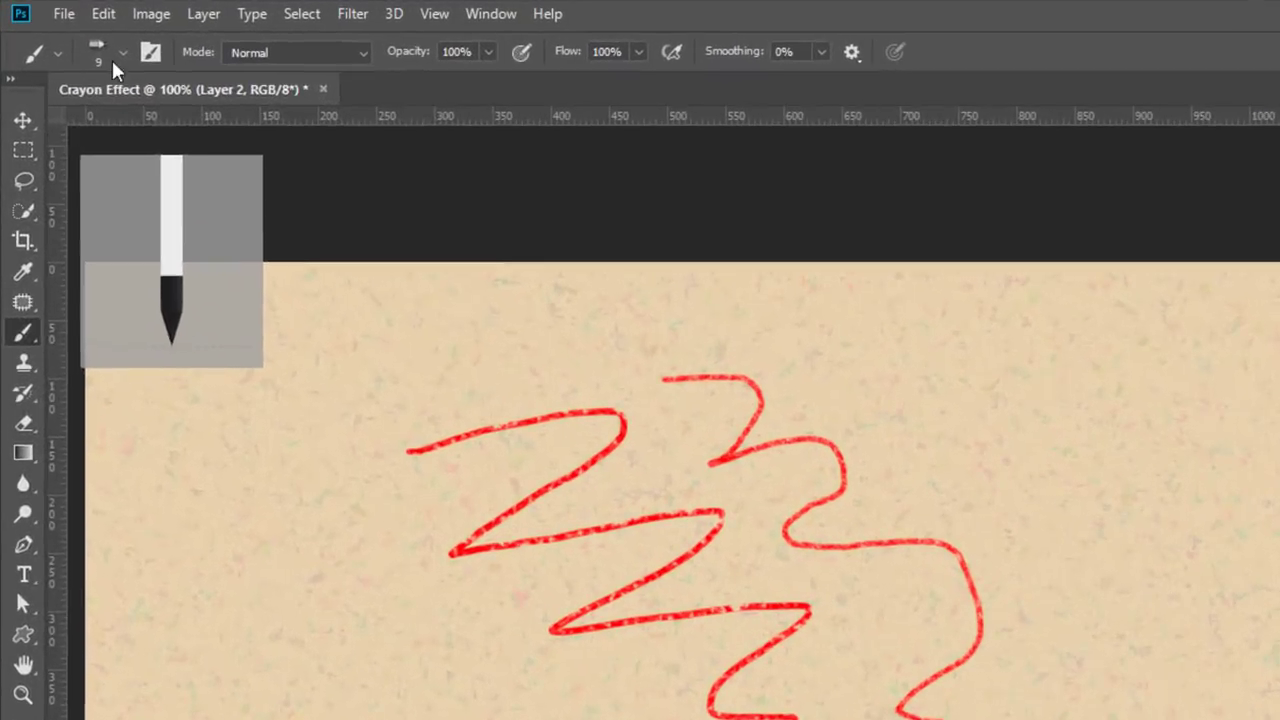
- Paint a red zigzag test stroke with the Spatter 14 pixels brush
click(95, 42)
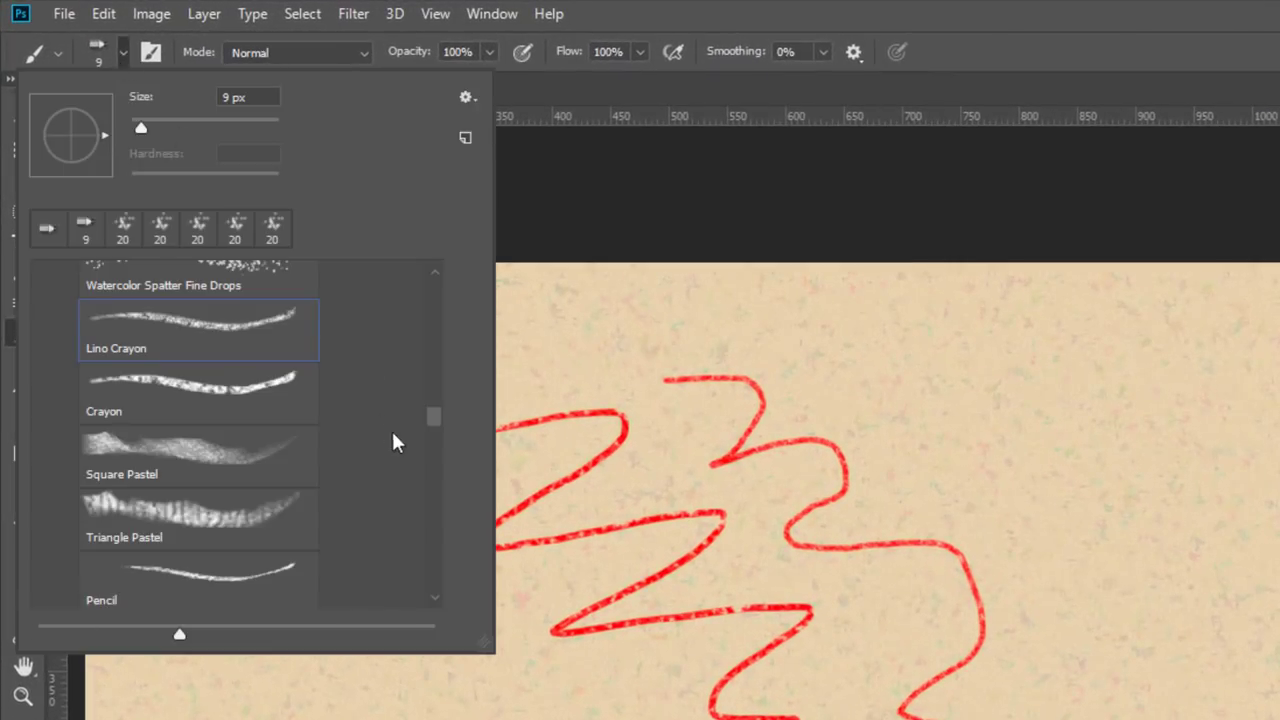
scroll(427, 418, down, 7)
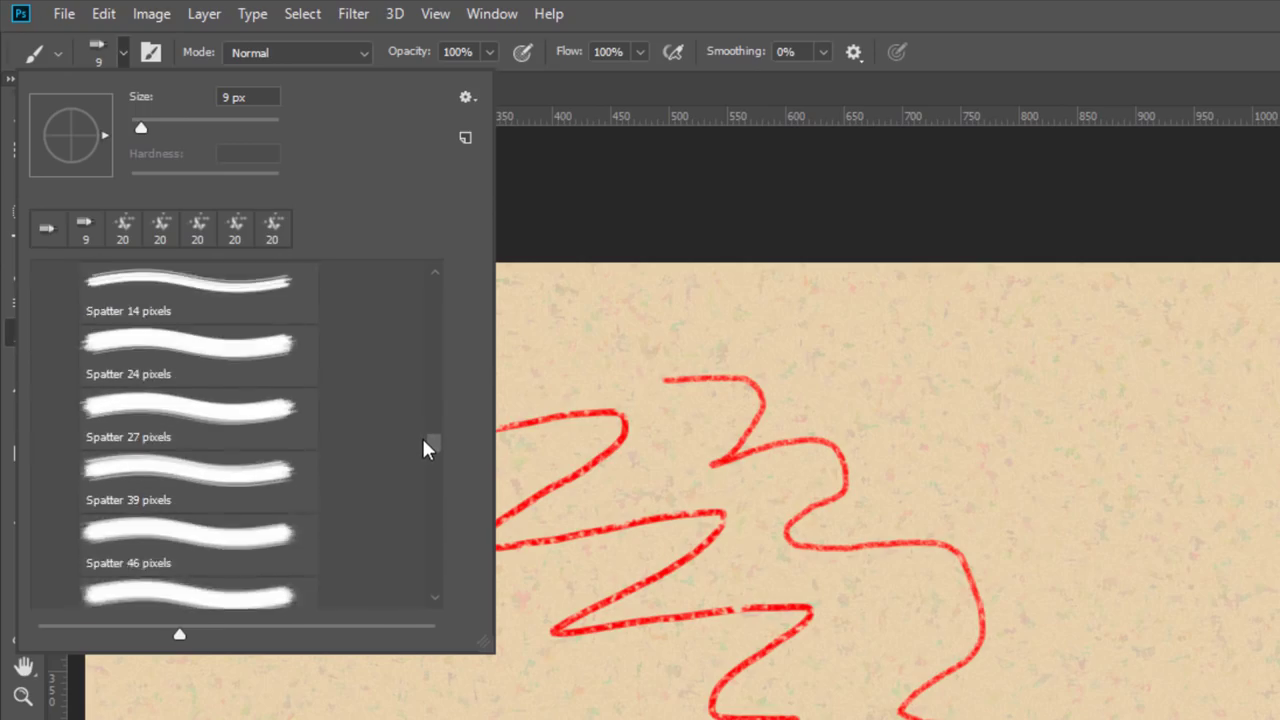
scroll(200, 335, up, 2)
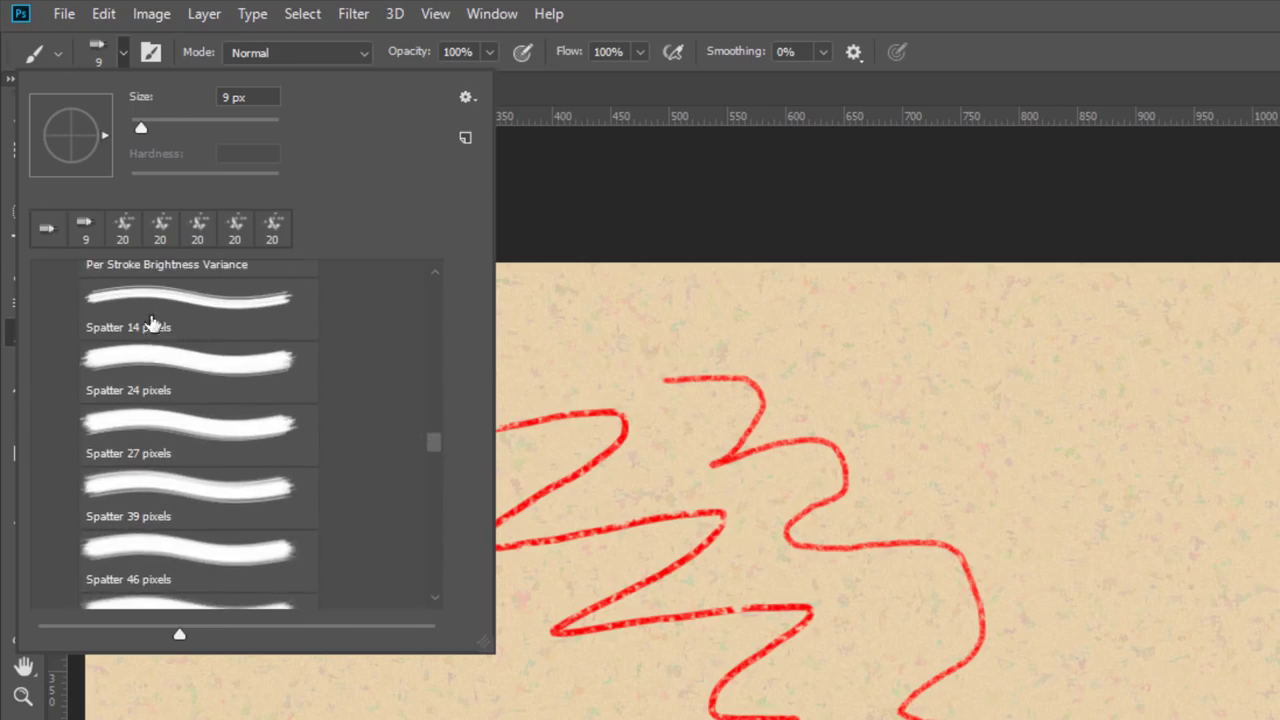
click(157, 320)
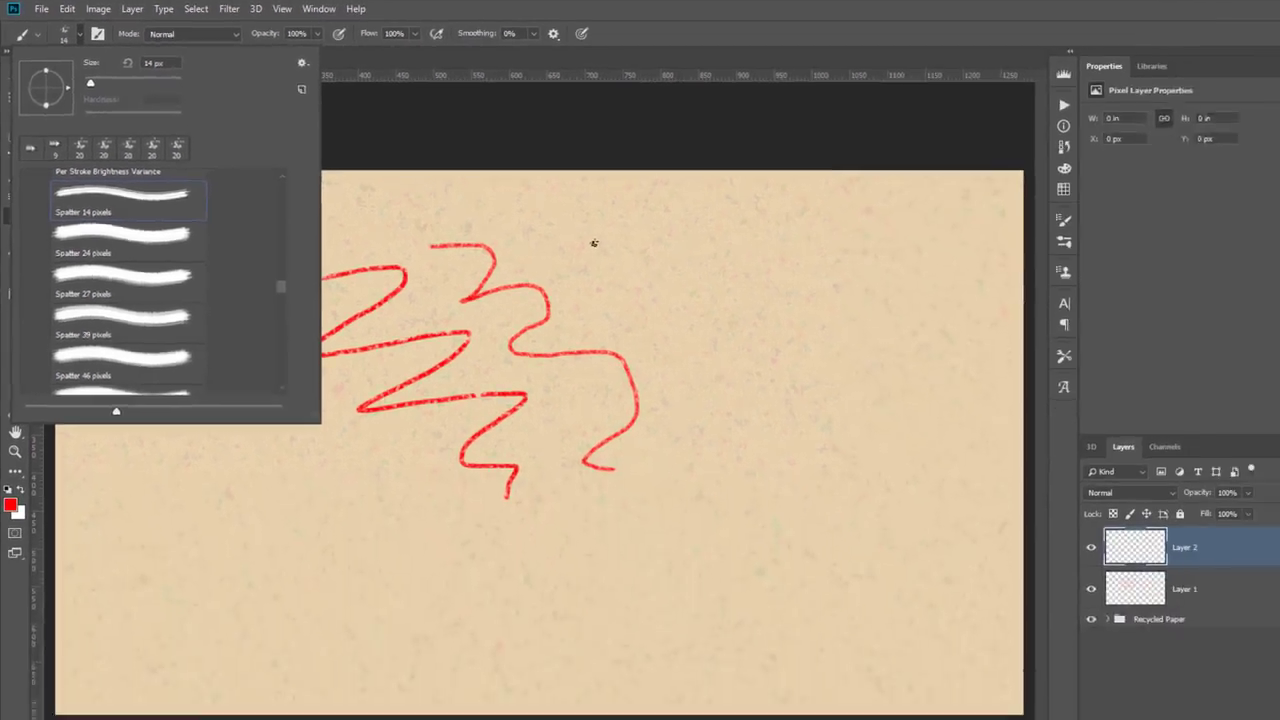
mouse_move(594, 243)
mouse_down()
mouse_move(677, 239)
mouse_move(817, 337)
mouse_move(715, 393)
mouse_up()
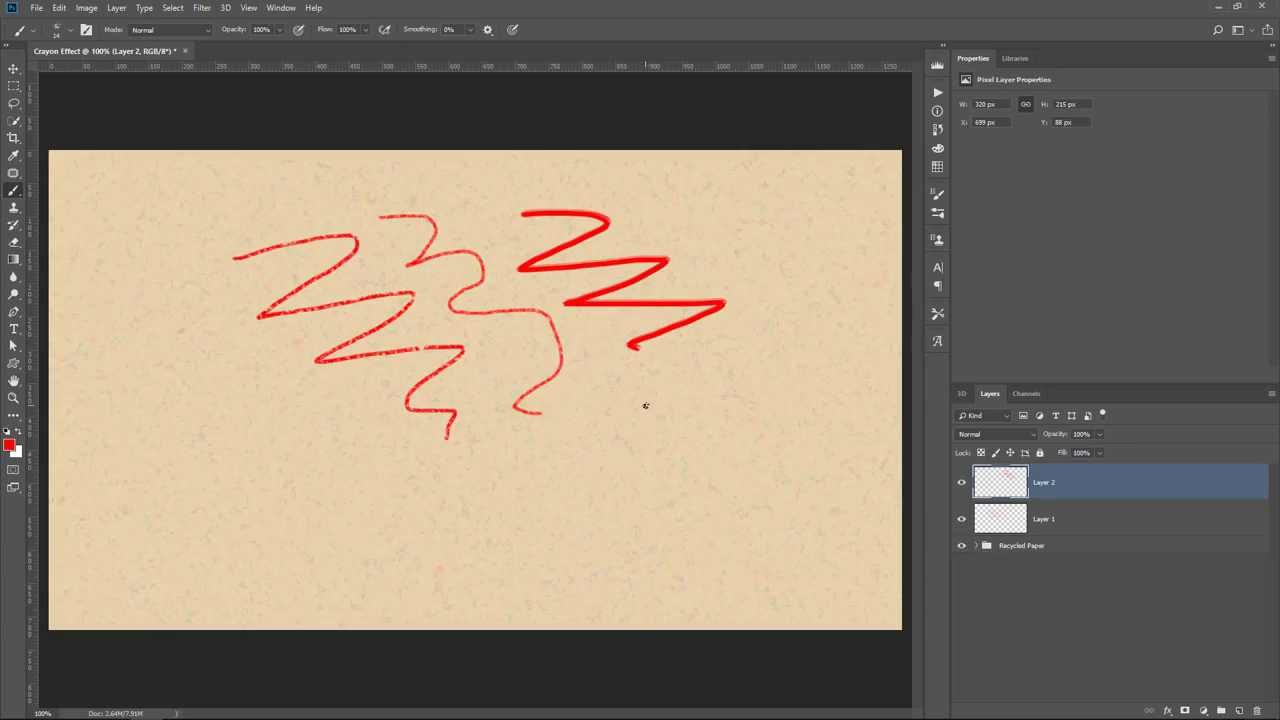
- Raise brush tip spacing to 171%, paint a dotted red test stroke, then lower spacing to 20%
click(87, 32)
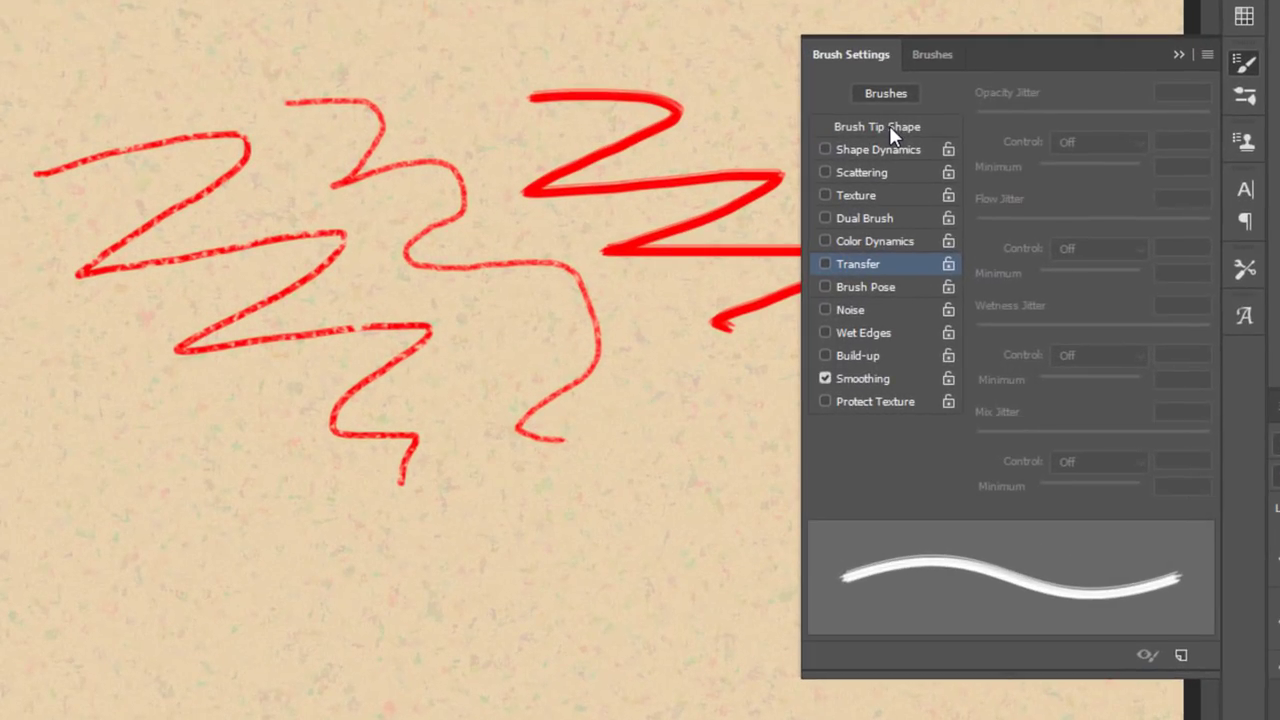
click(730, 230)
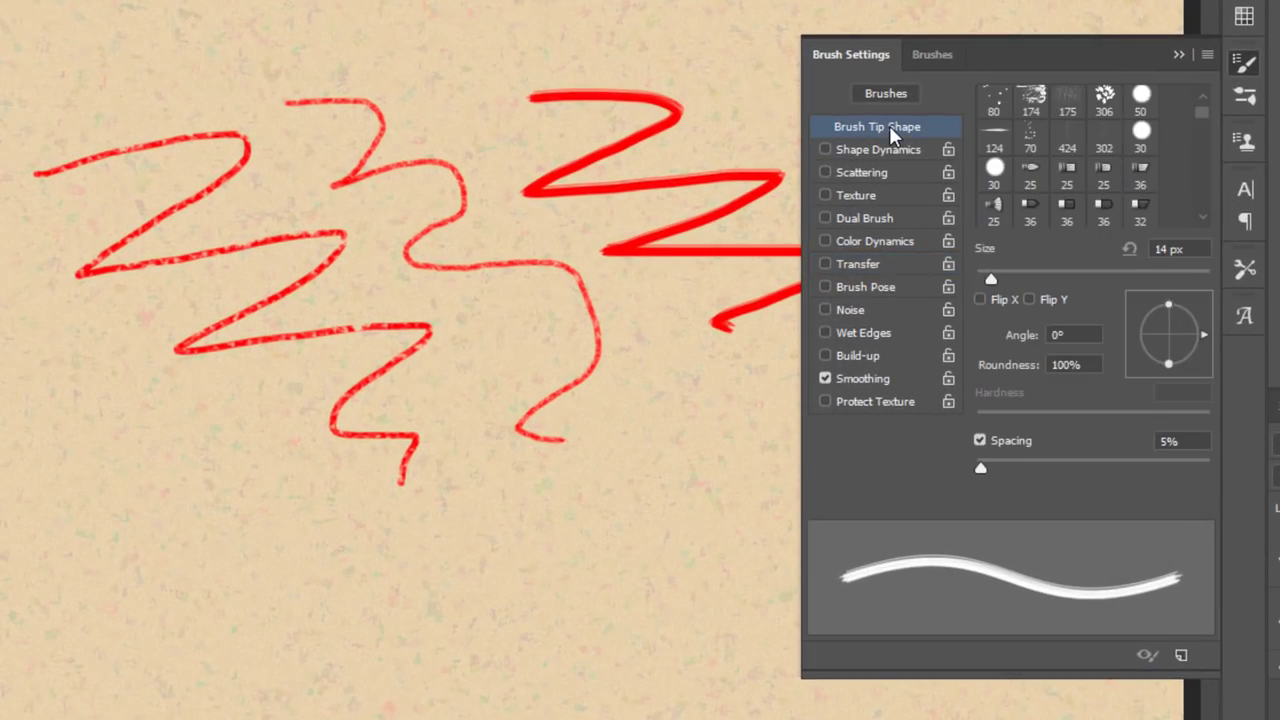
drag(980, 468, 1013, 467)
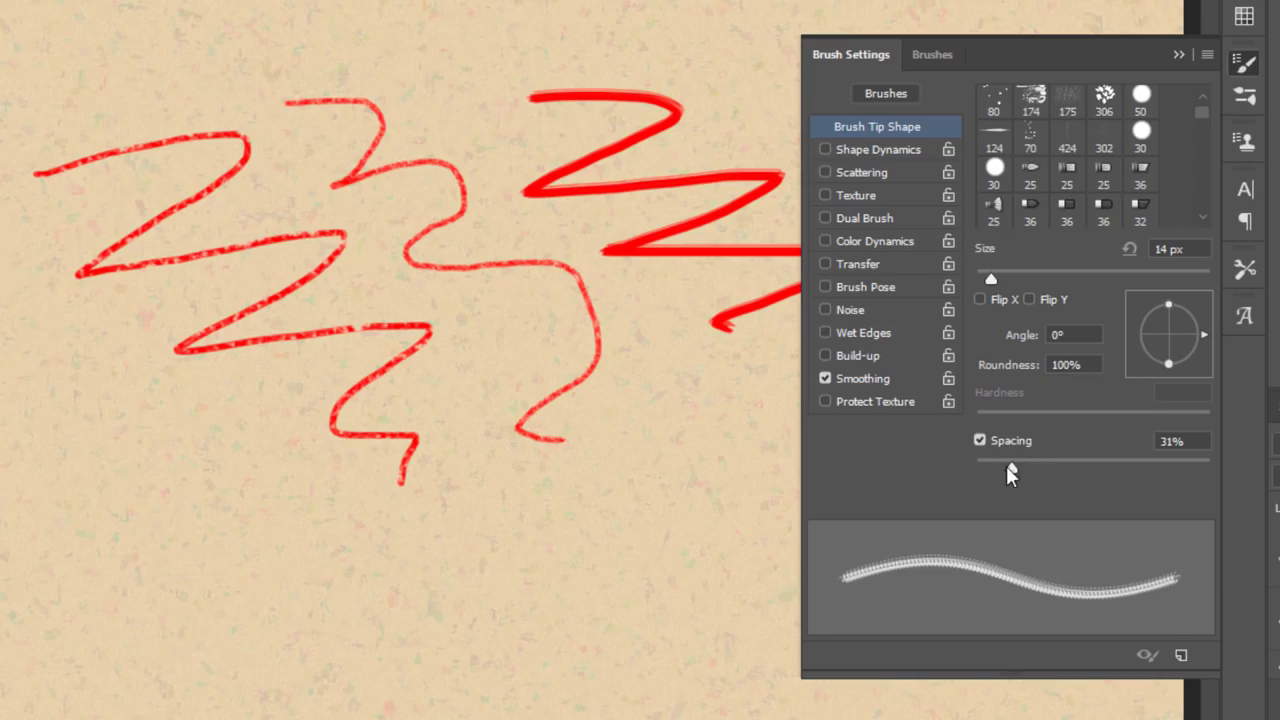
drag(1006, 465, 1134, 467)
mouse_move(687, 300)
mouse_down()
mouse_move(654, 353)
mouse_move(713, 380)
mouse_move(621, 429)
mouse_move(681, 479)
mouse_move(661, 567)
mouse_move(605, 632)
mouse_up()
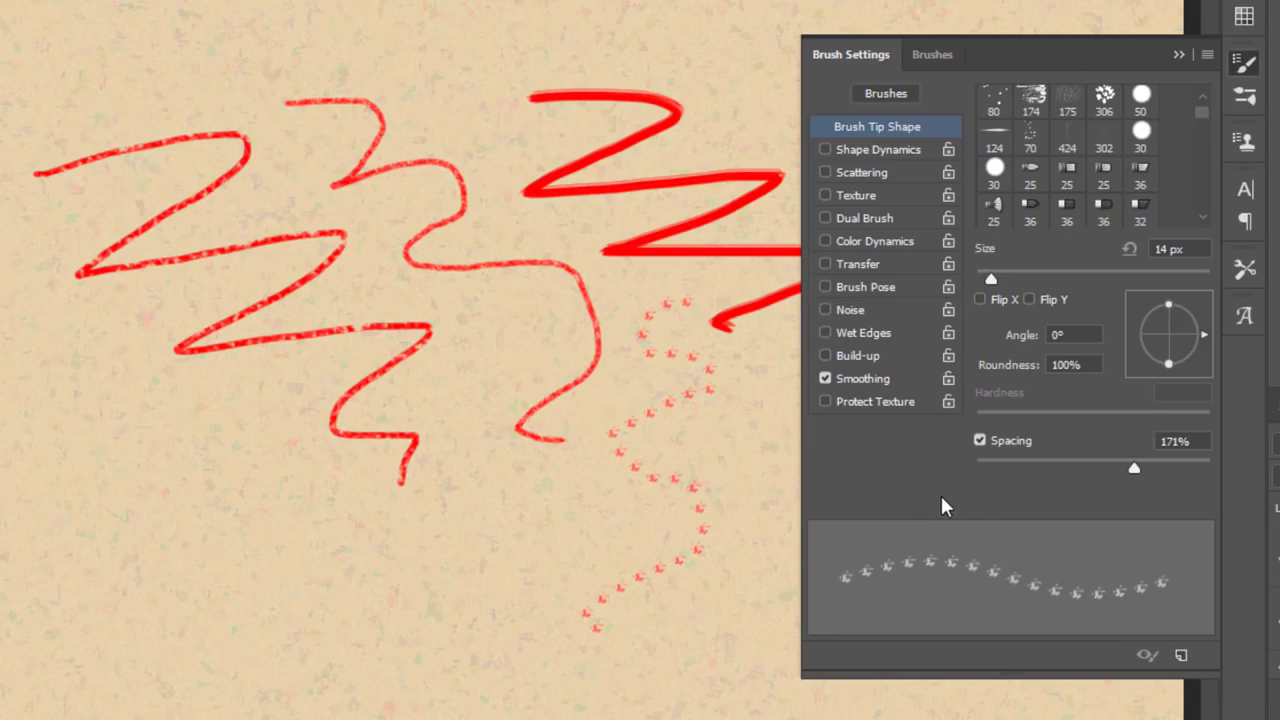
click(1011, 461)
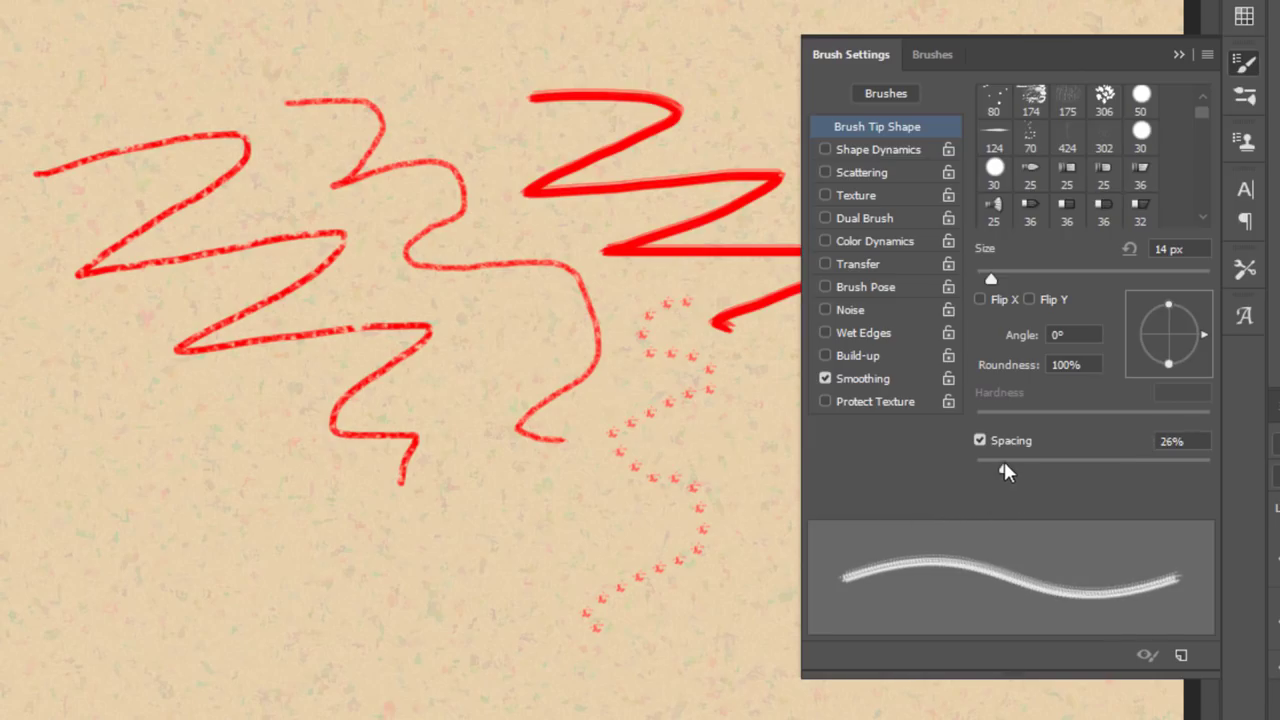
drag(1000, 463, 998, 471)
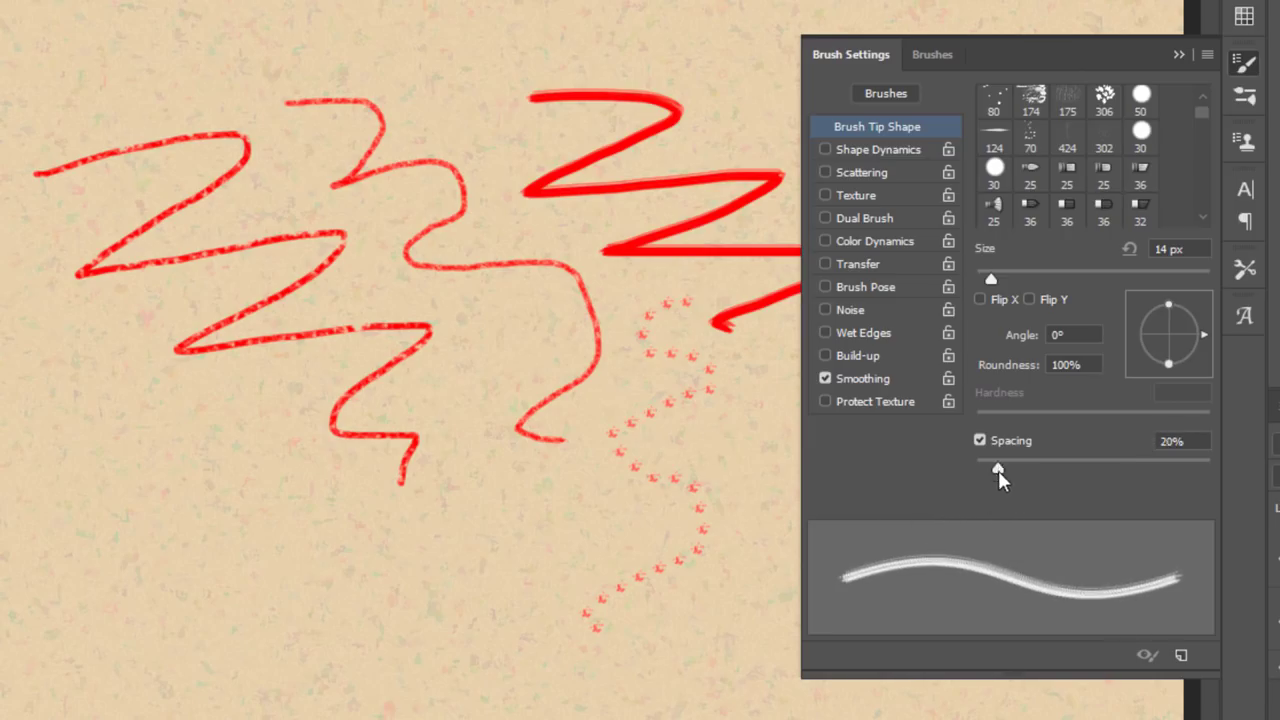
- Enable Shape Dynamics and set Angle Jitter to 100%
click(890, 148)
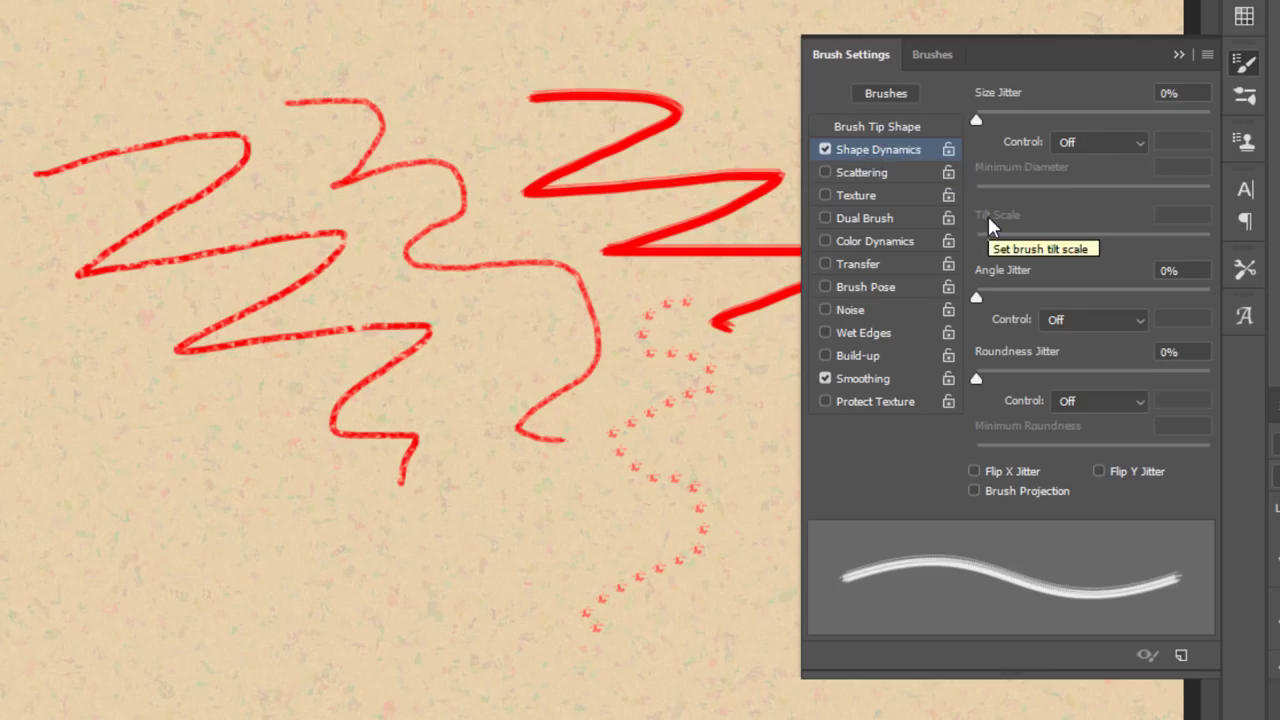
drag(977, 298, 1211, 297)
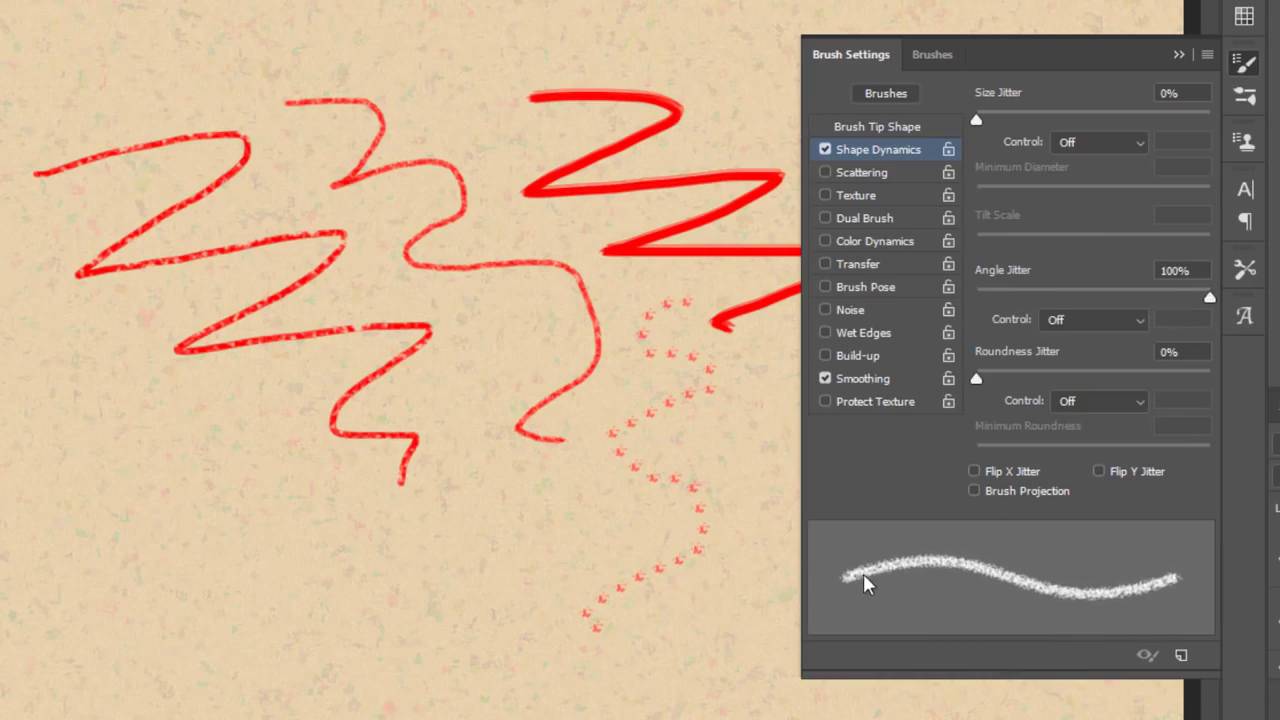
mouse_move(1209, 298)
mouse_down()
mouse_move(976, 300)
mouse_move(1123, 300)
mouse_move(976, 298)
mouse_move(1060, 318)
mouse_move(1215, 315)
mouse_up()
- Paint a rough red curving stroke across the lower canvas and zoom in to inspect it
mouse_move(613, 510)
mouse_down()
mouse_move(605, 543)
mouse_move(352, 553)
mouse_move(240, 615)
mouse_move(211, 700)
mouse_up()
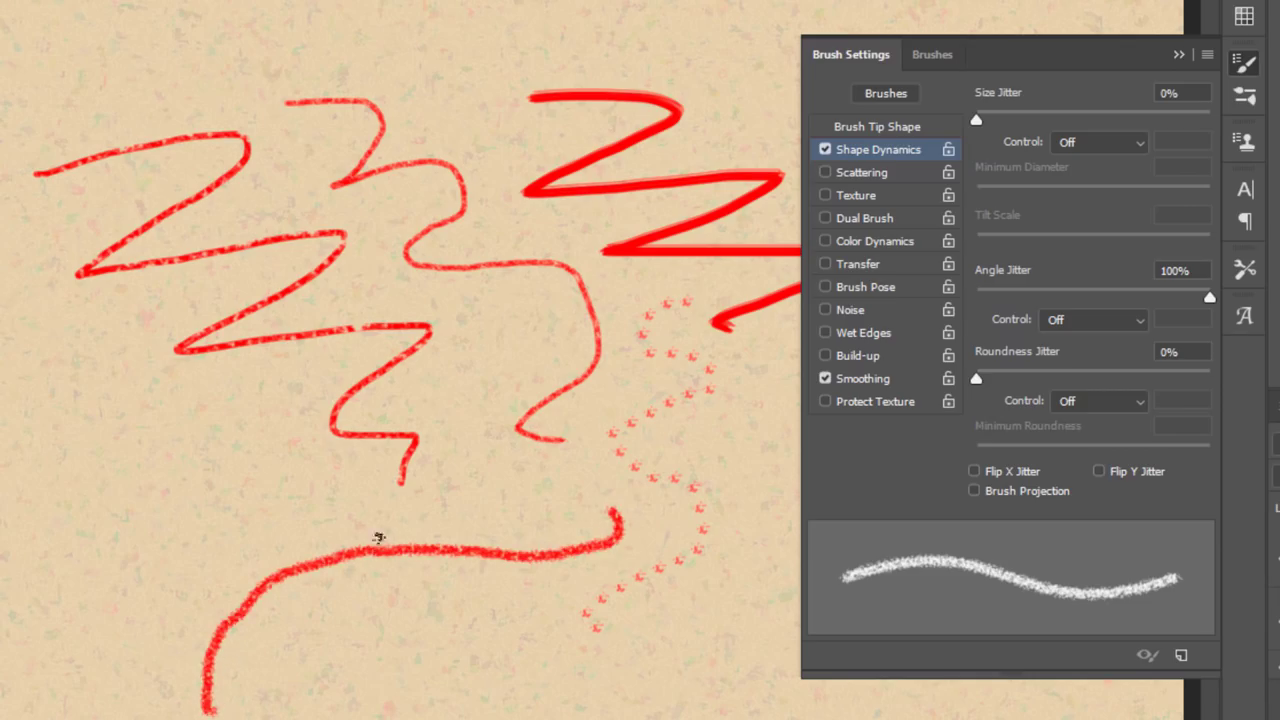
key(z)
click(443, 531)
click(442, 540)
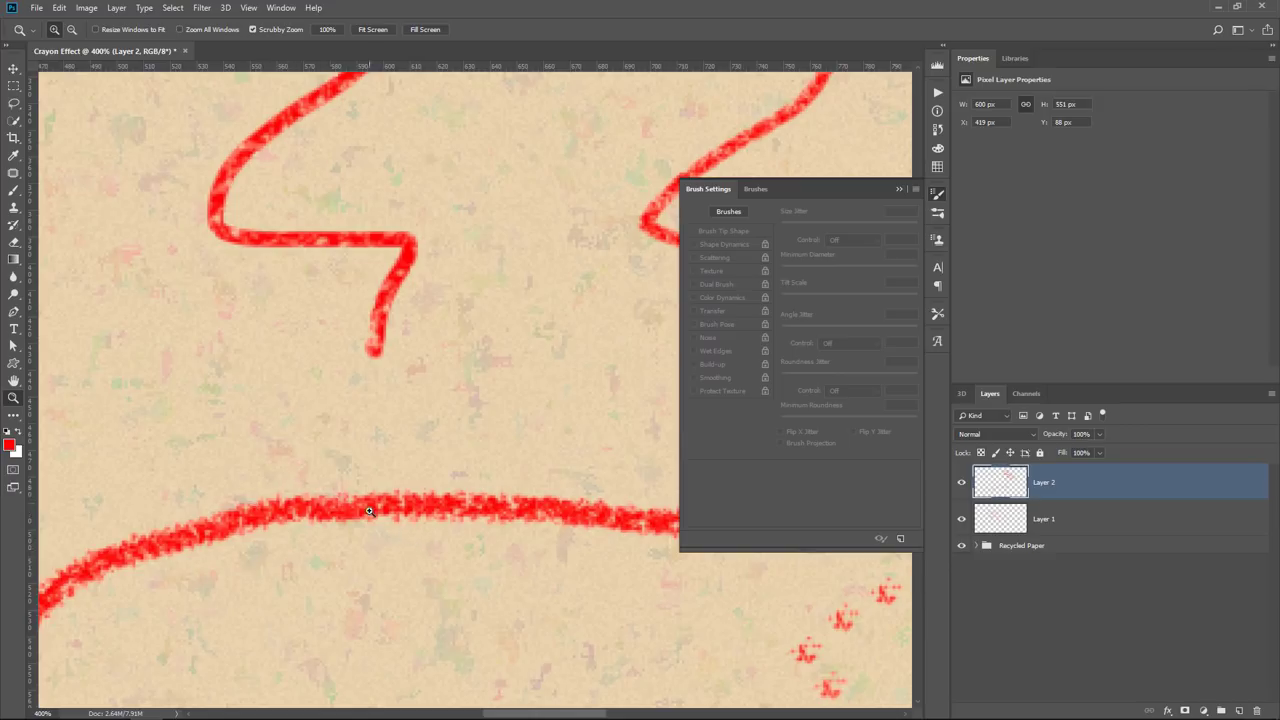
- Set roundness jitter to 30% with 25% minimum roundness, and enable Transfer with 30% opacity jitter
double_click(14, 381)
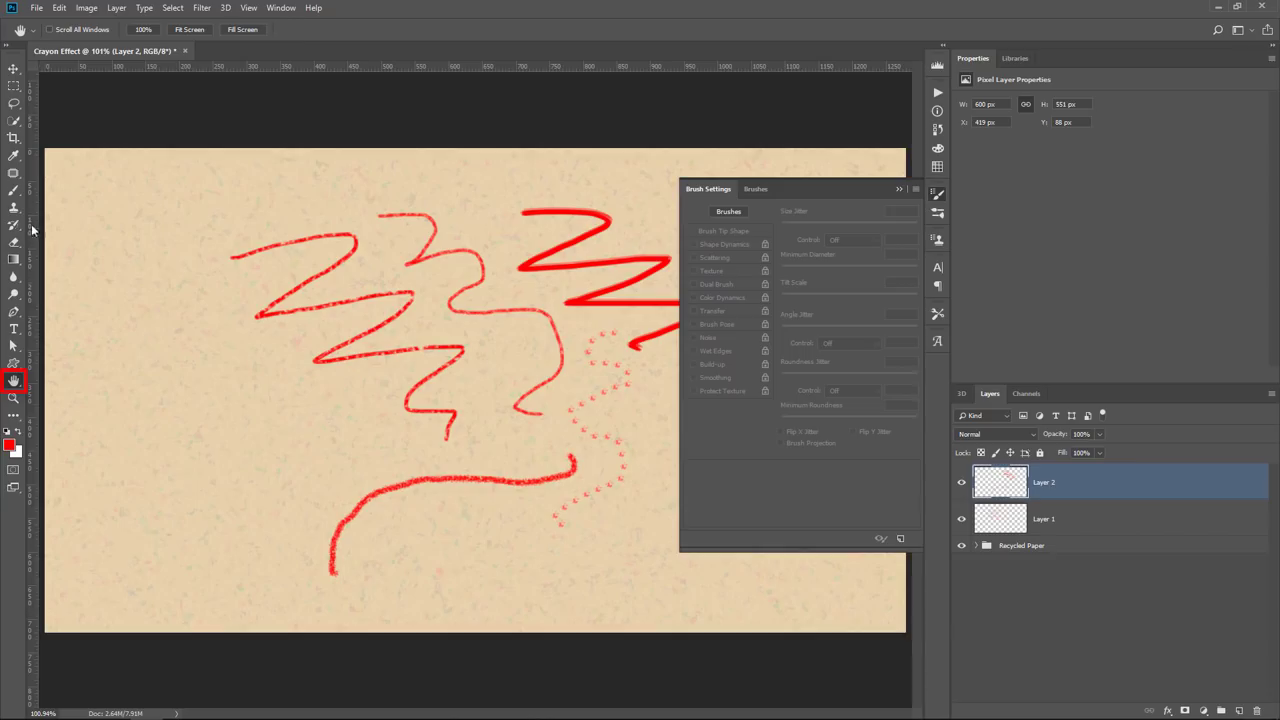
click(13, 191)
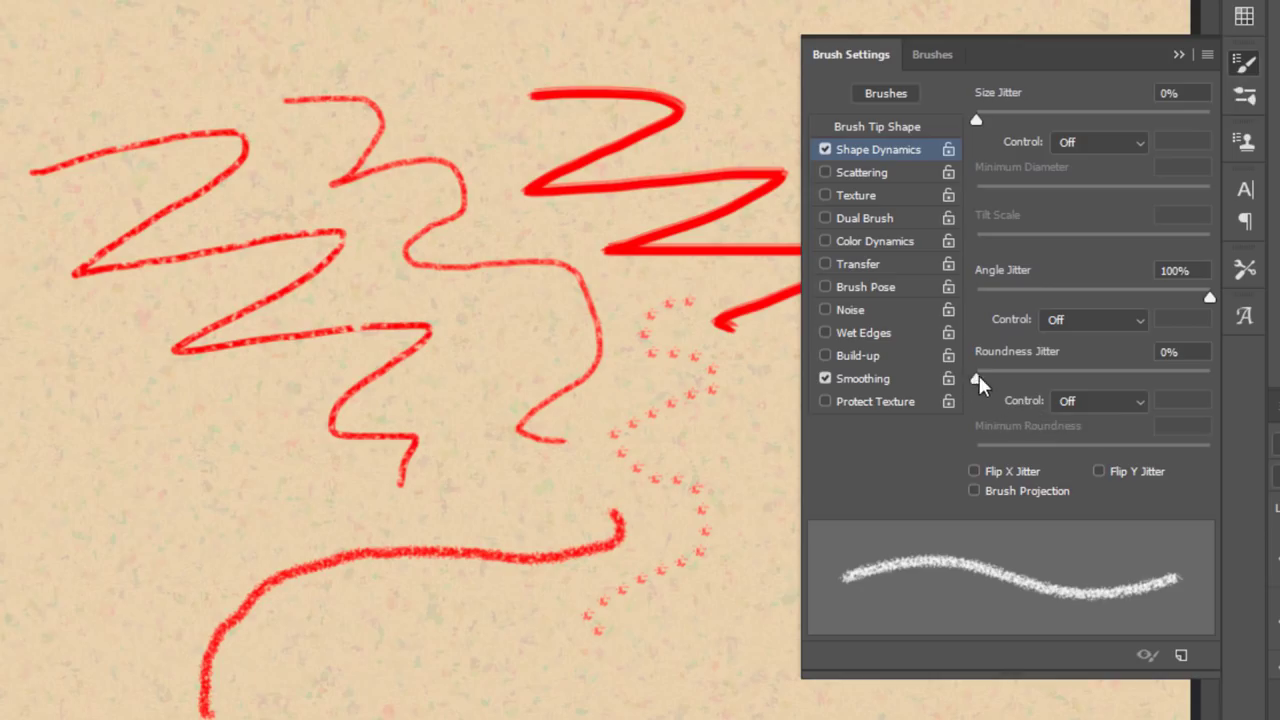
drag(977, 382, 1218, 398)
mouse_move(680, 620)
mouse_down()
mouse_move(428, 662)
mouse_move(392, 712)
mouse_move(475, 690)
mouse_up()
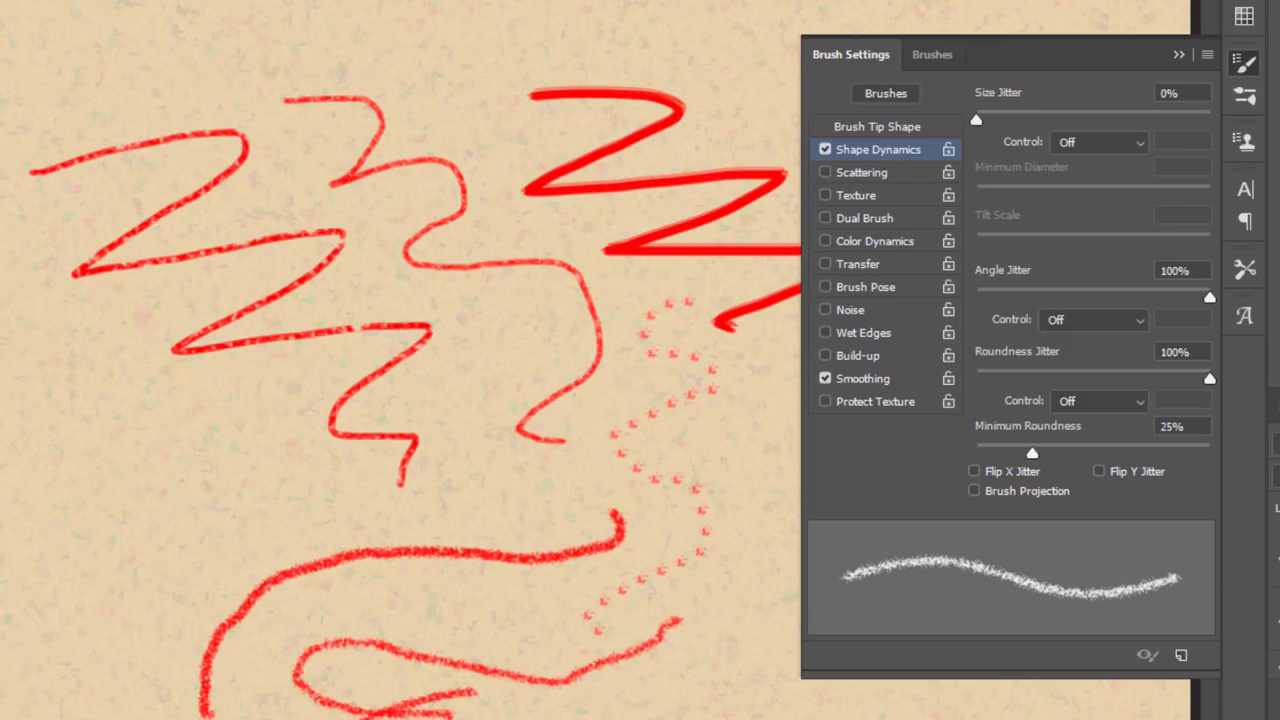
key(ctrl+z)
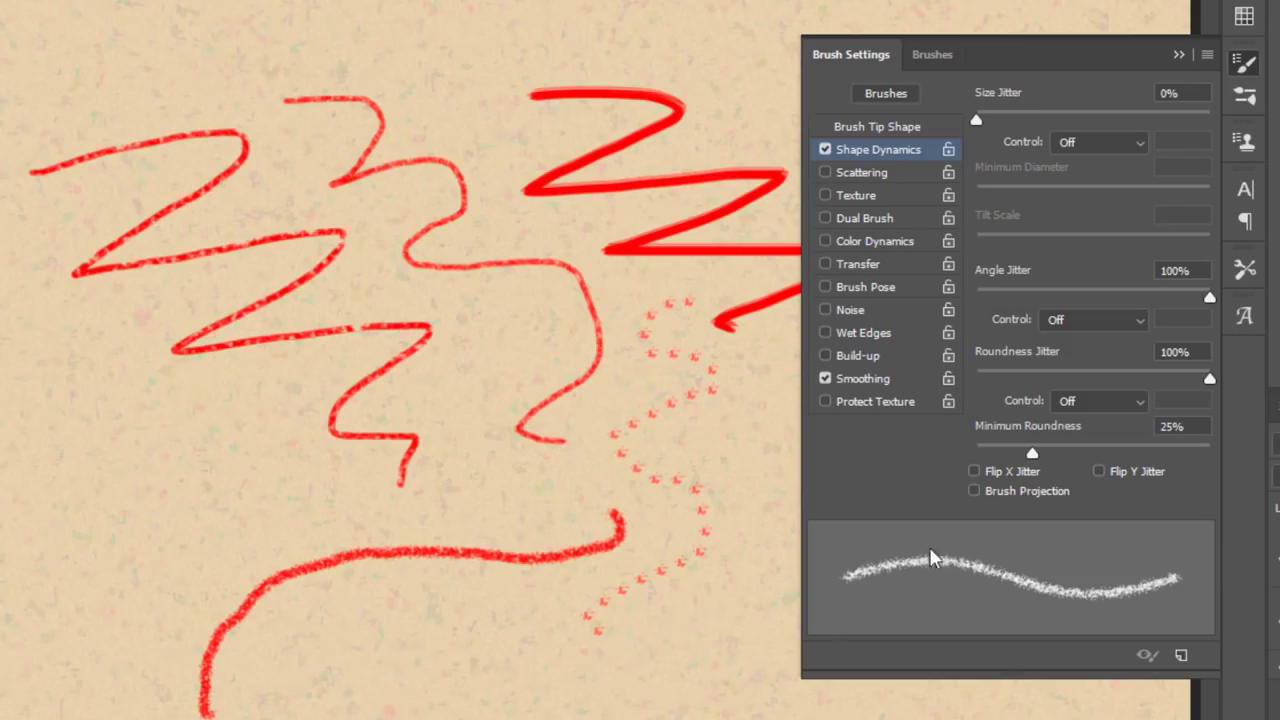
click(1042, 377)
drag(1042, 377, 1048, 380)
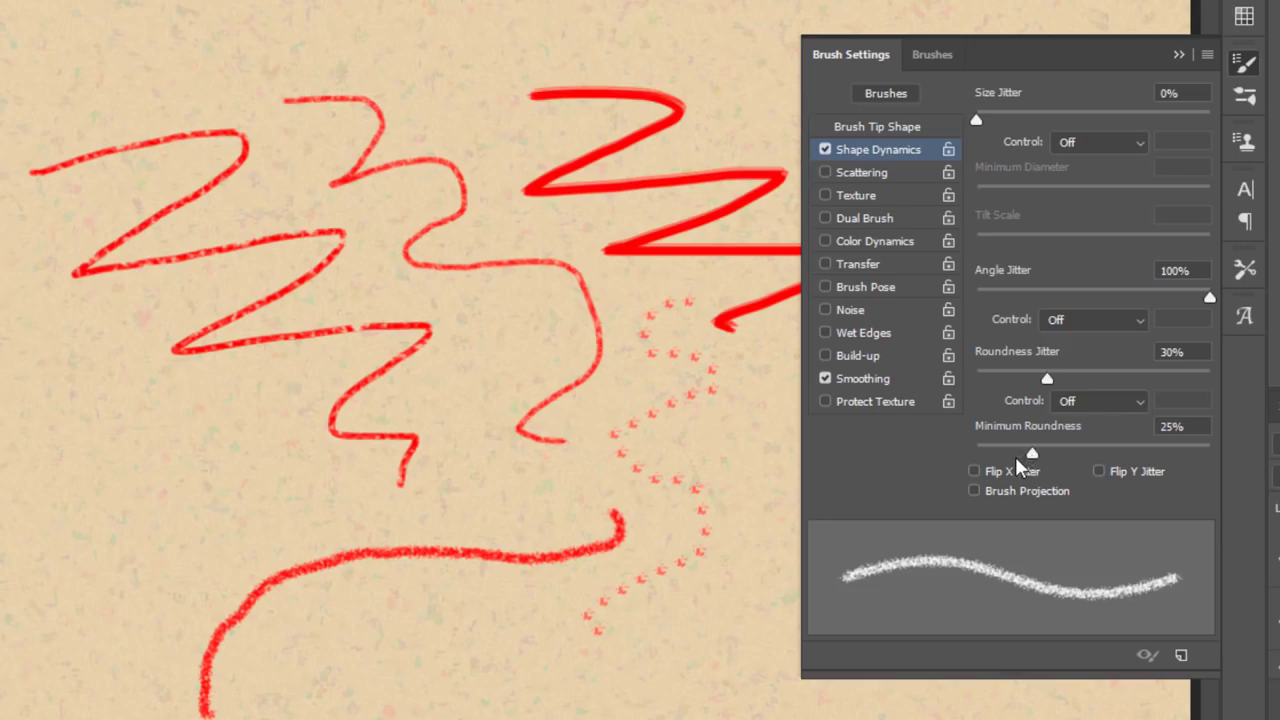
click(871, 268)
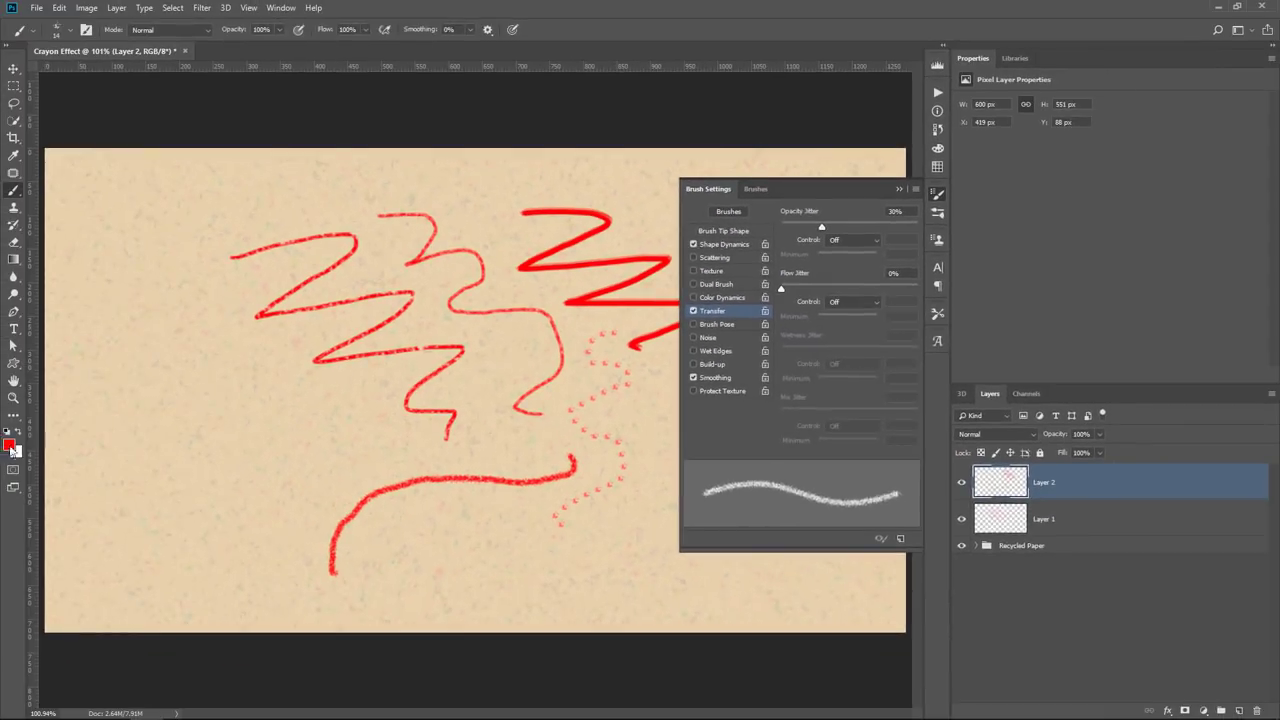
- Make the foreground colour a fully saturated bright blue
click(0, 456)
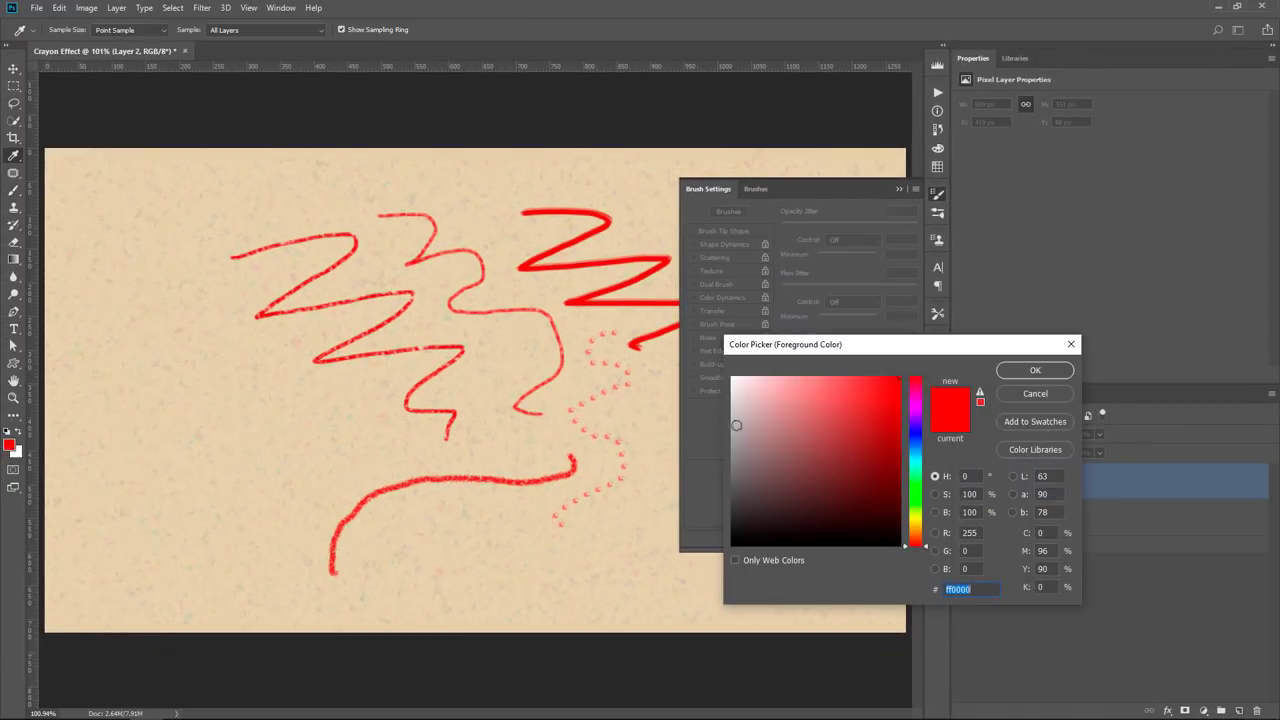
drag(908, 451, 908, 440)
click(898, 374)
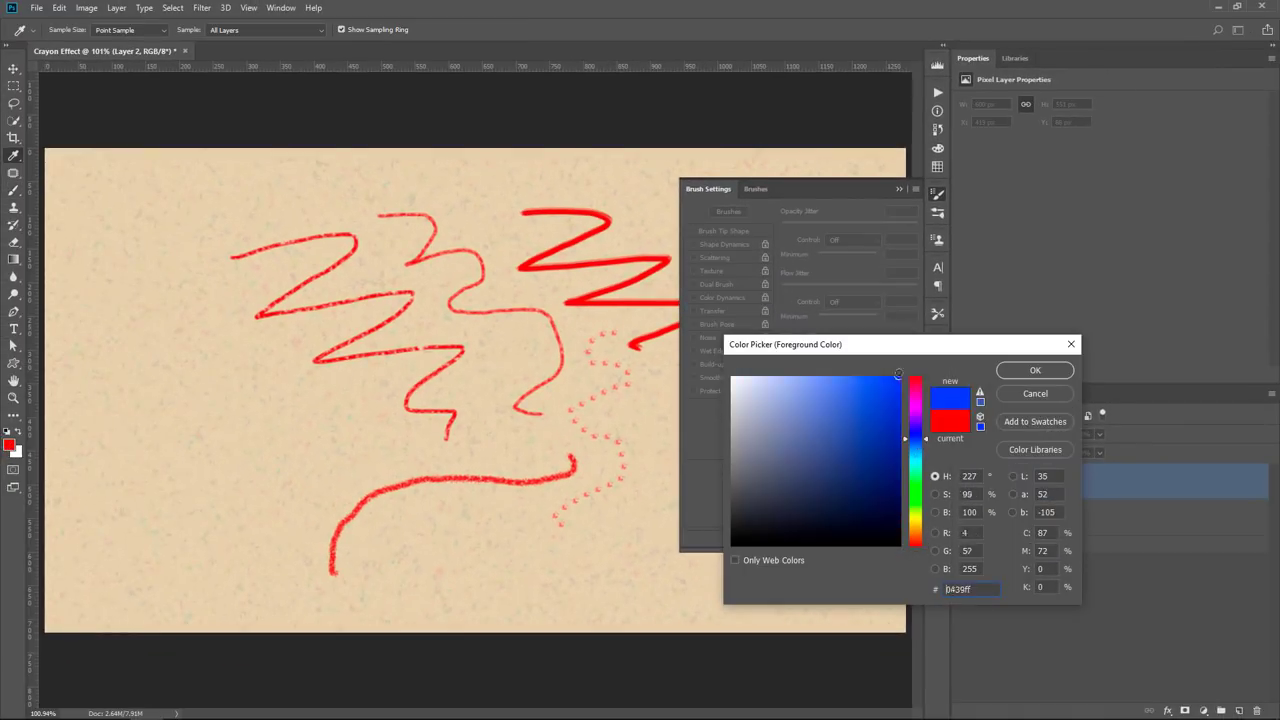
click(1035, 371)
- Paint a wavy blue stroke over the red curve, zoom in to inspect, then fit the canvas to screen
mouse_move(375, 478)
mouse_down()
mouse_move(414, 466)
mouse_move(444, 490)
mouse_move(479, 467)
mouse_move(507, 490)
mouse_move(550, 476)
mouse_up()
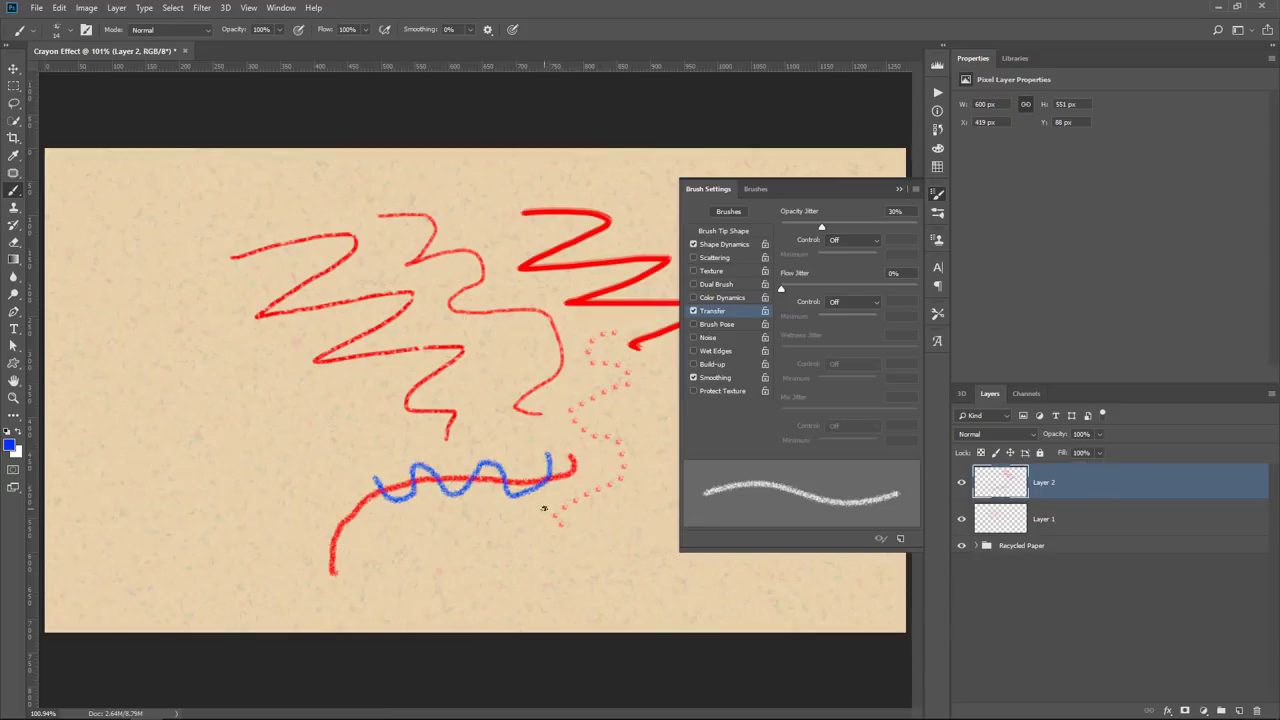
key(z)
drag(412, 496, 287, 490)
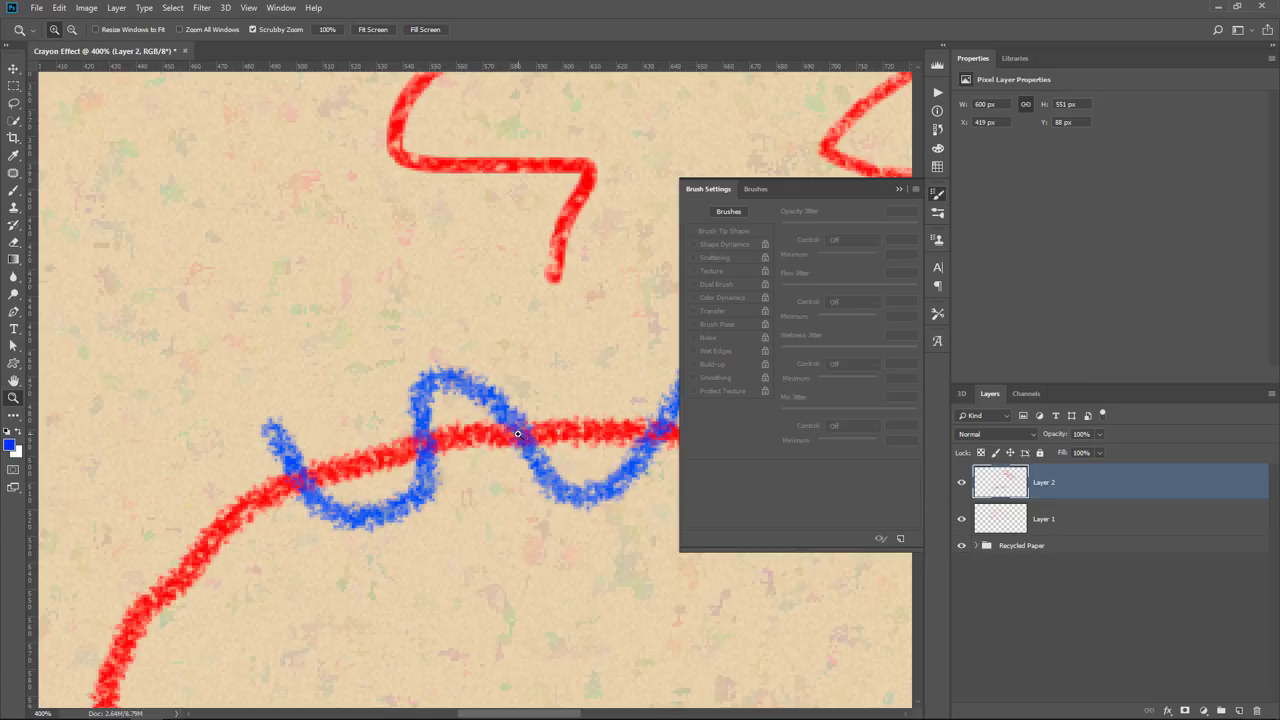
right_click(416, 452)
click(440, 466)
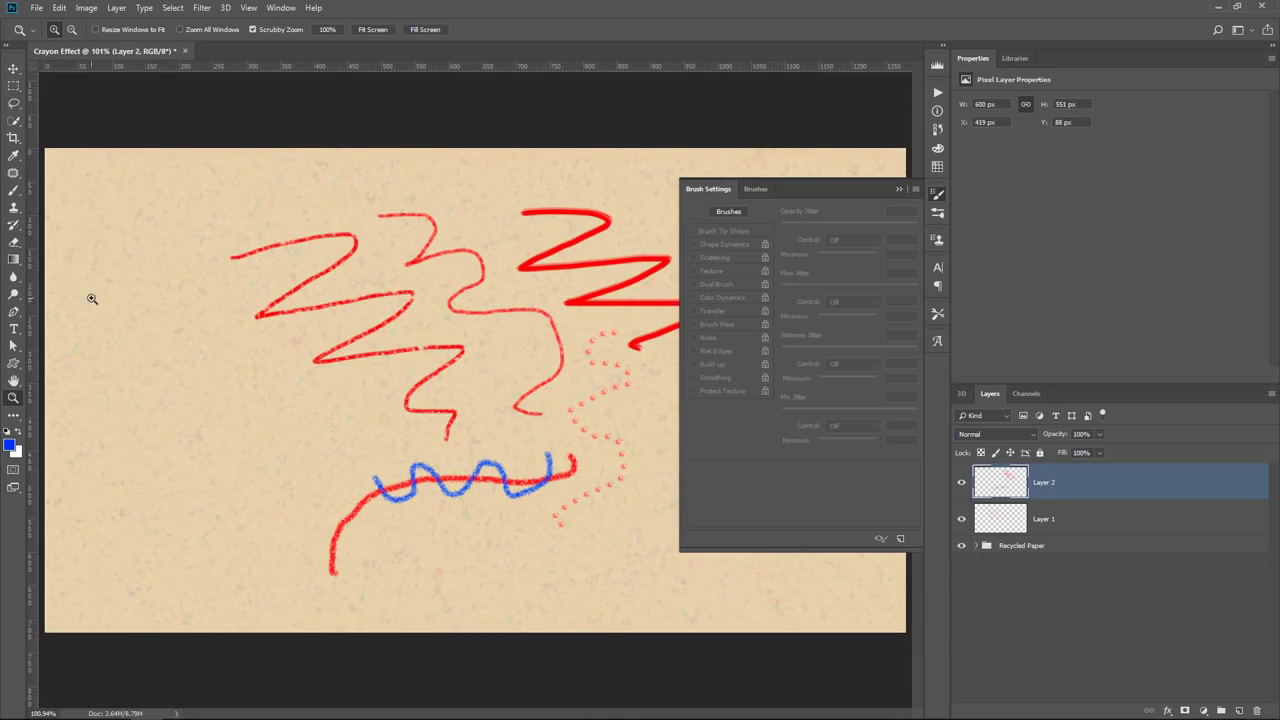
click(13, 195)
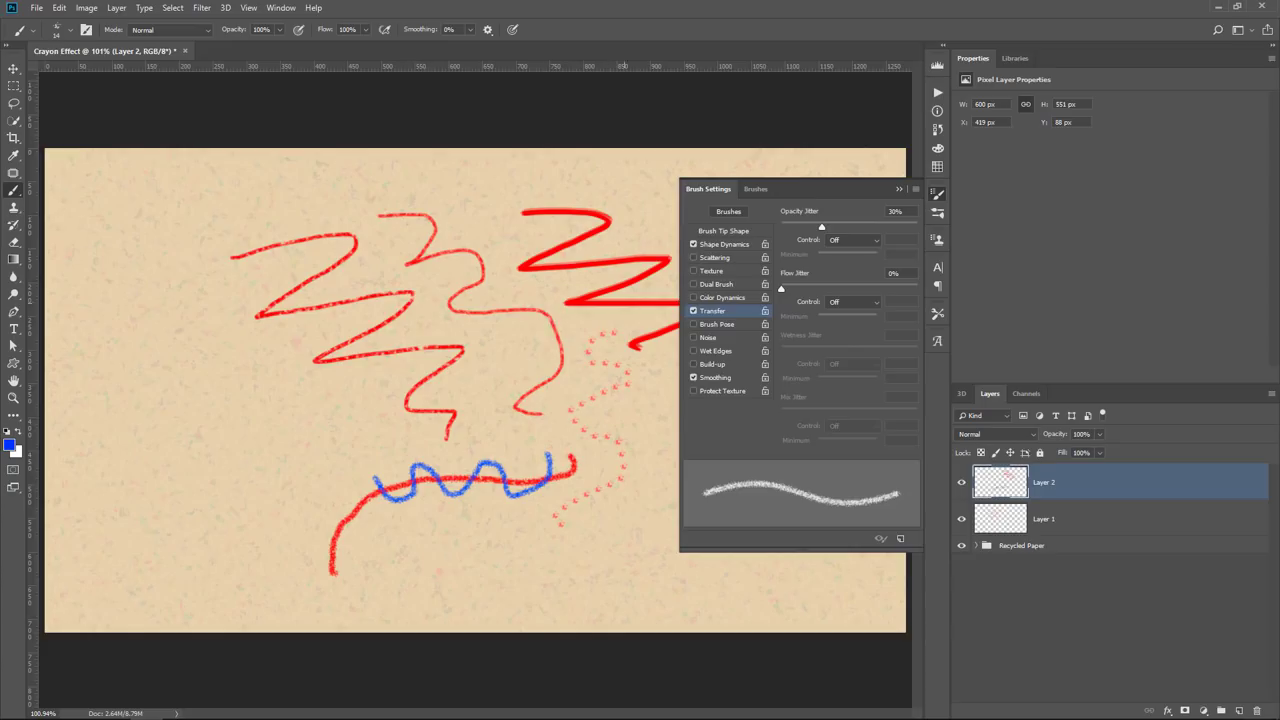
- Save the current brush settings as a new preset named Crayon Custom Brush
click(917, 190)
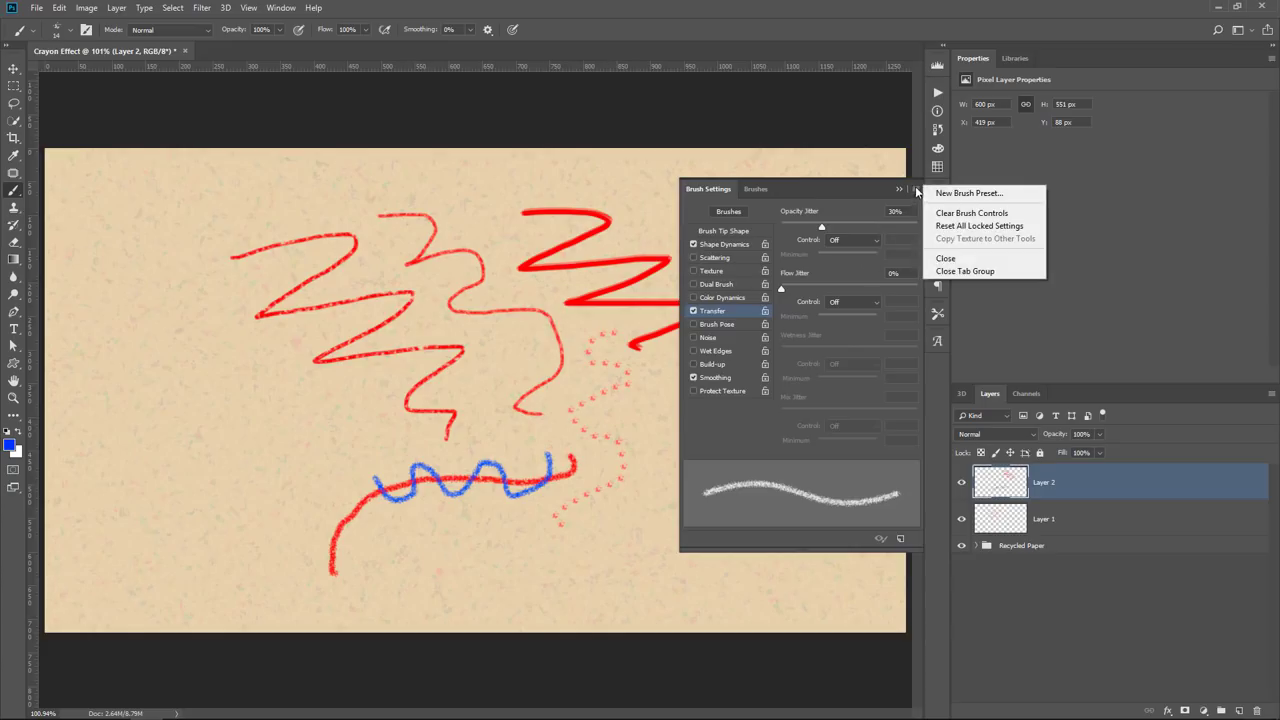
click(967, 194)
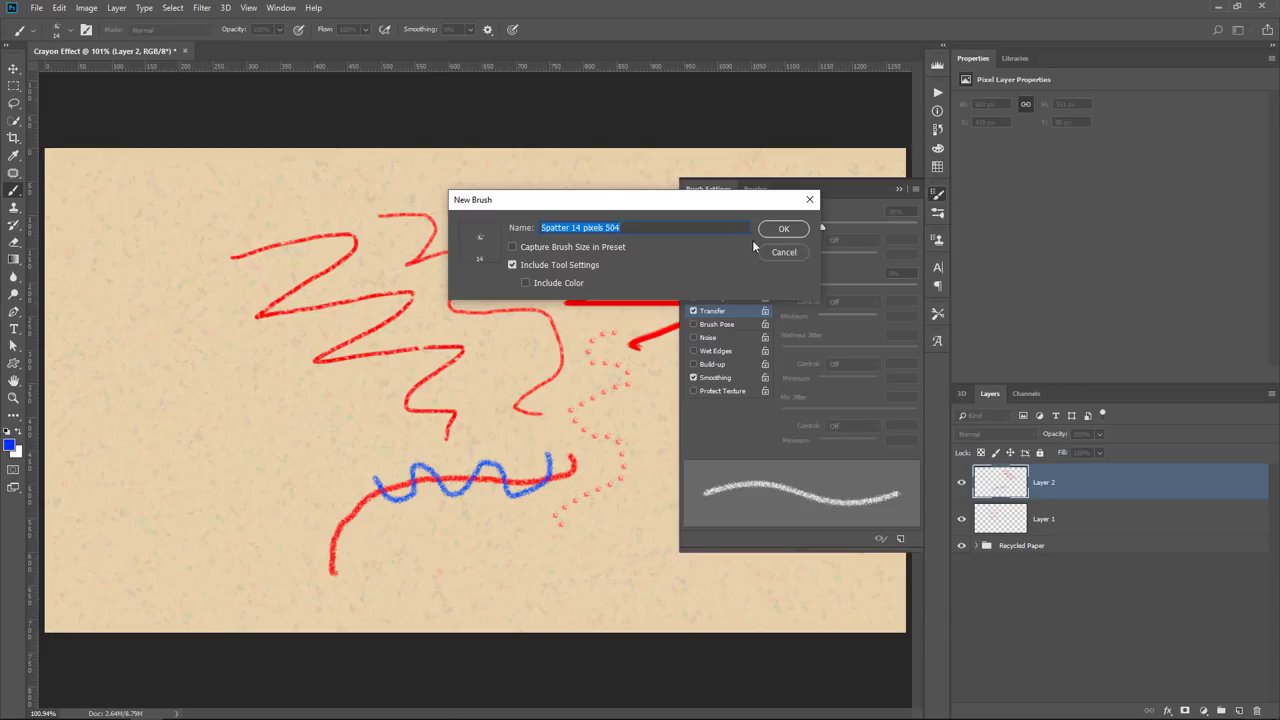
text(Crayon Custom Brush)
click(780, 230)
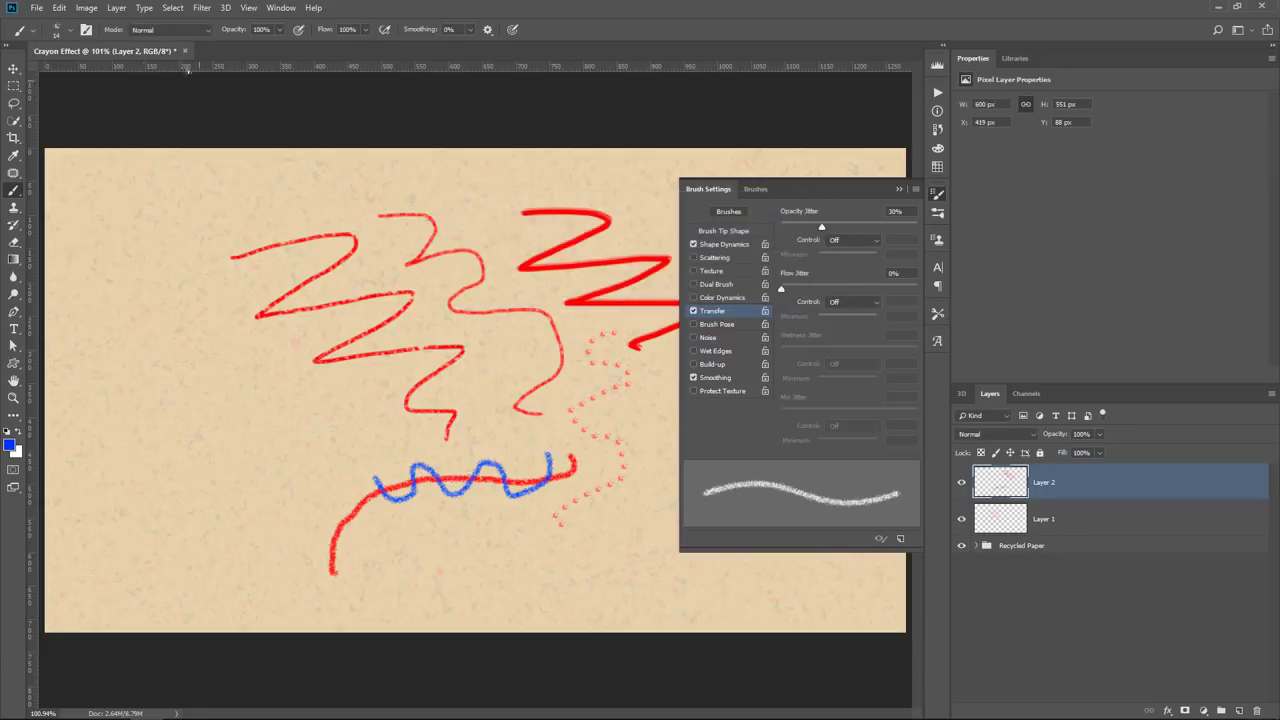
click(70, 30)
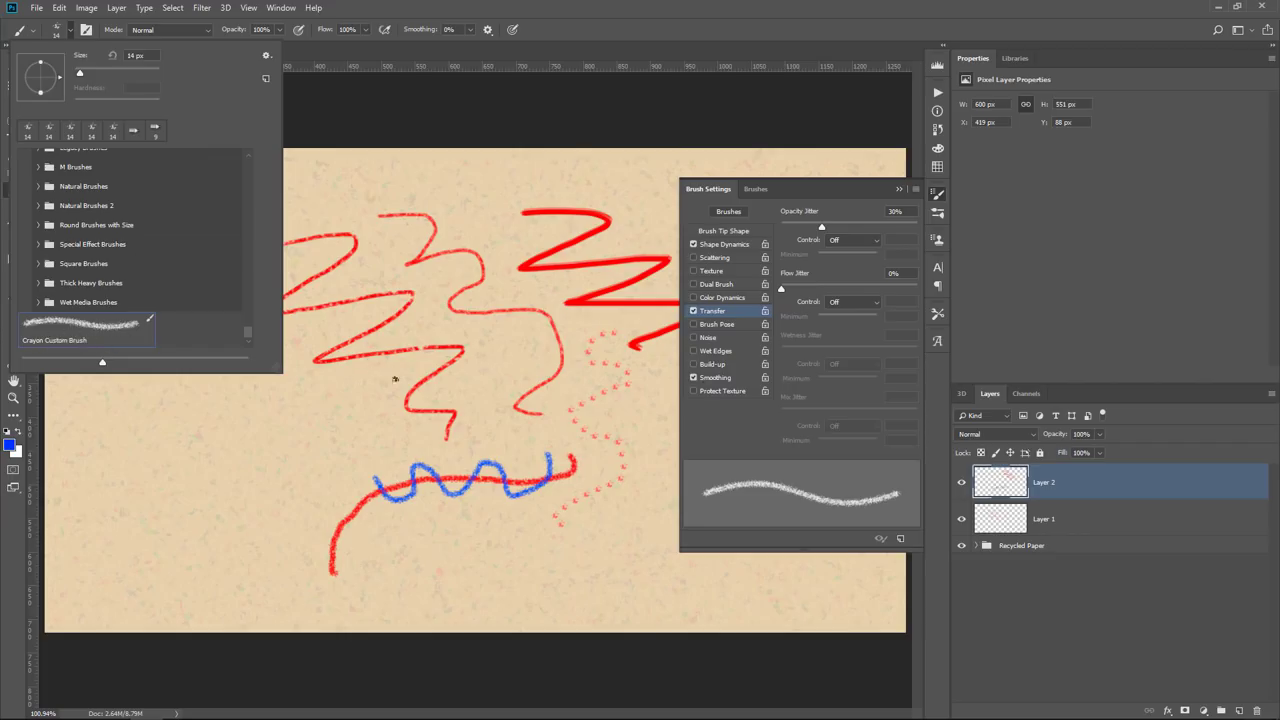
click(1094, 483)
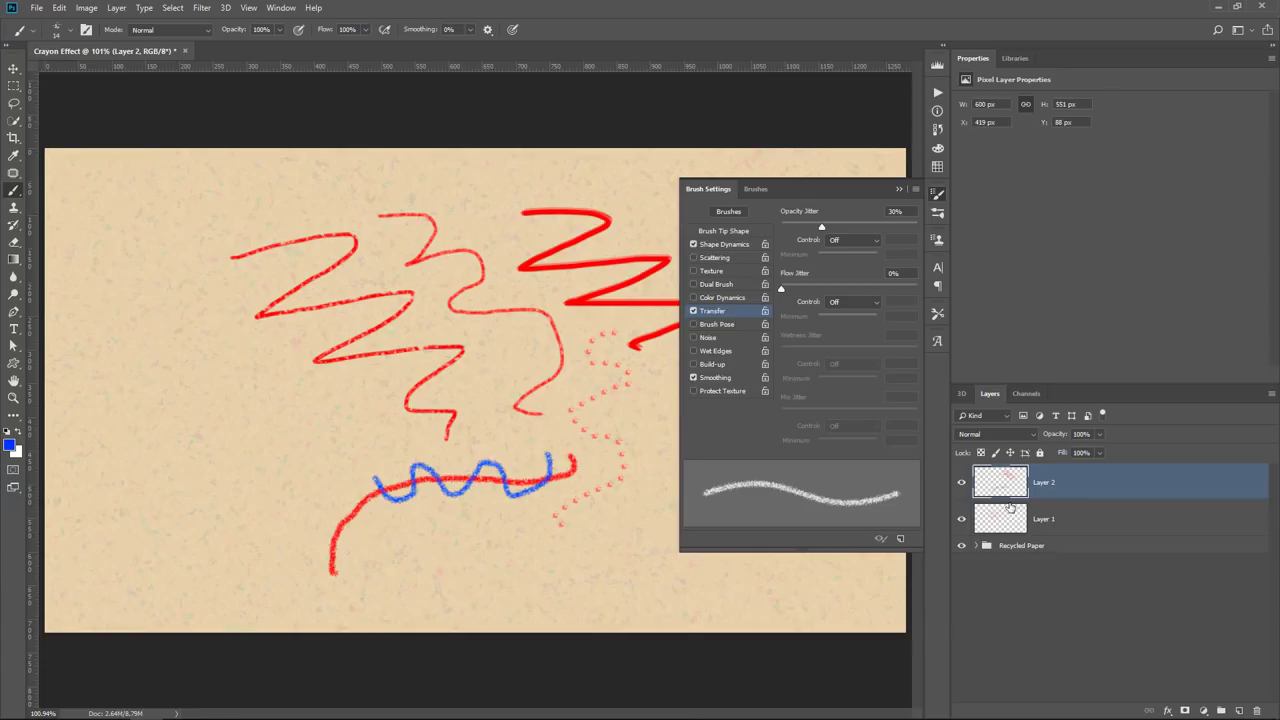
- Delete the test-stroke layers and add a new empty layer above the paper
key(Delete)
key(Delete)
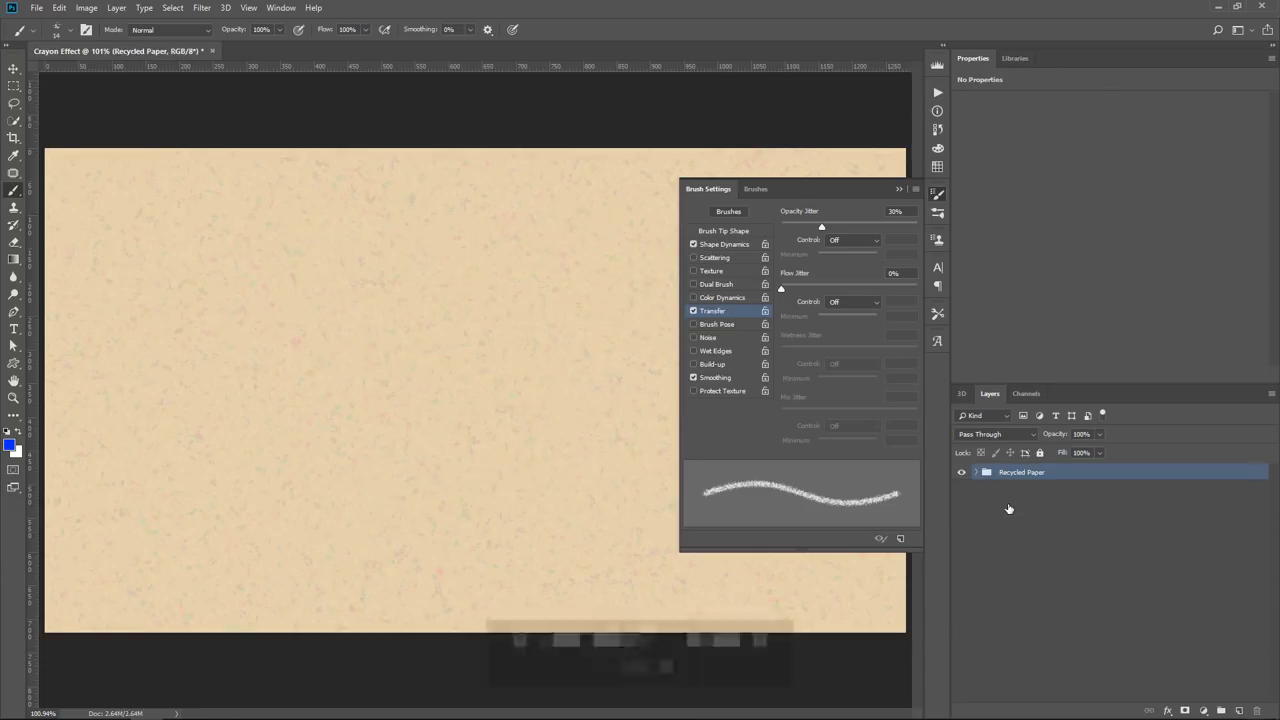
click(1238, 710)
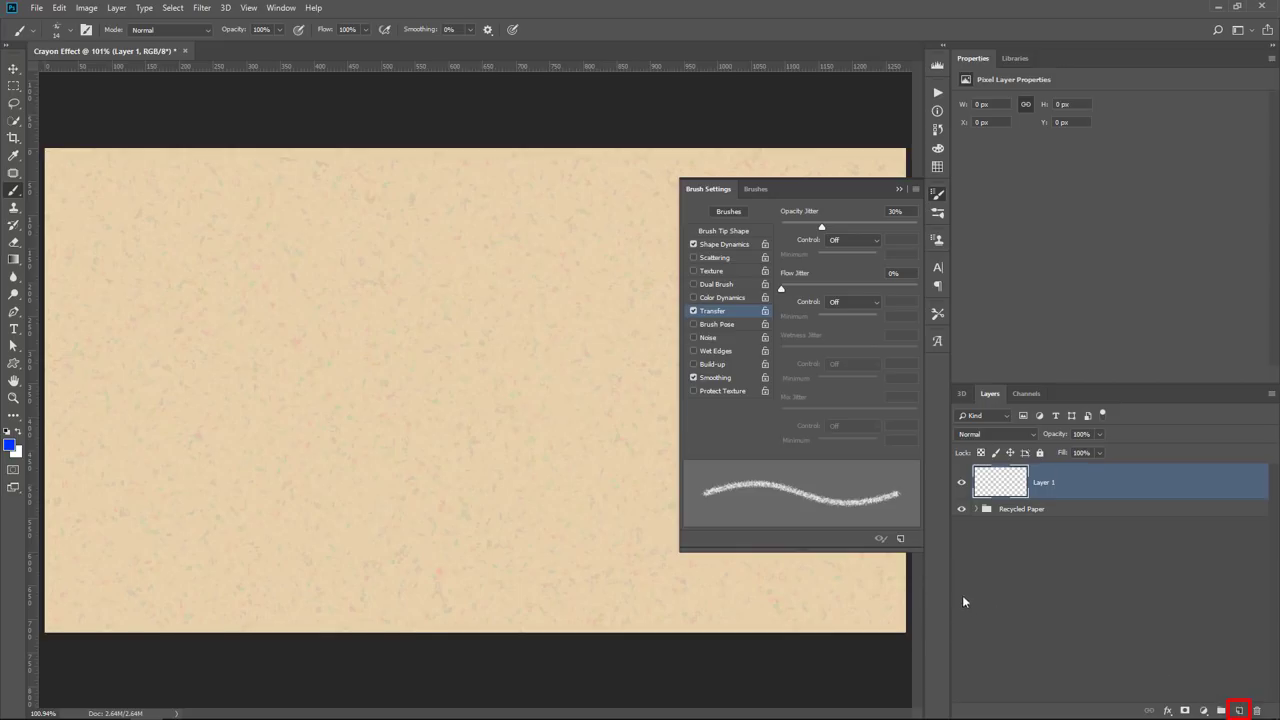
click(898, 190)
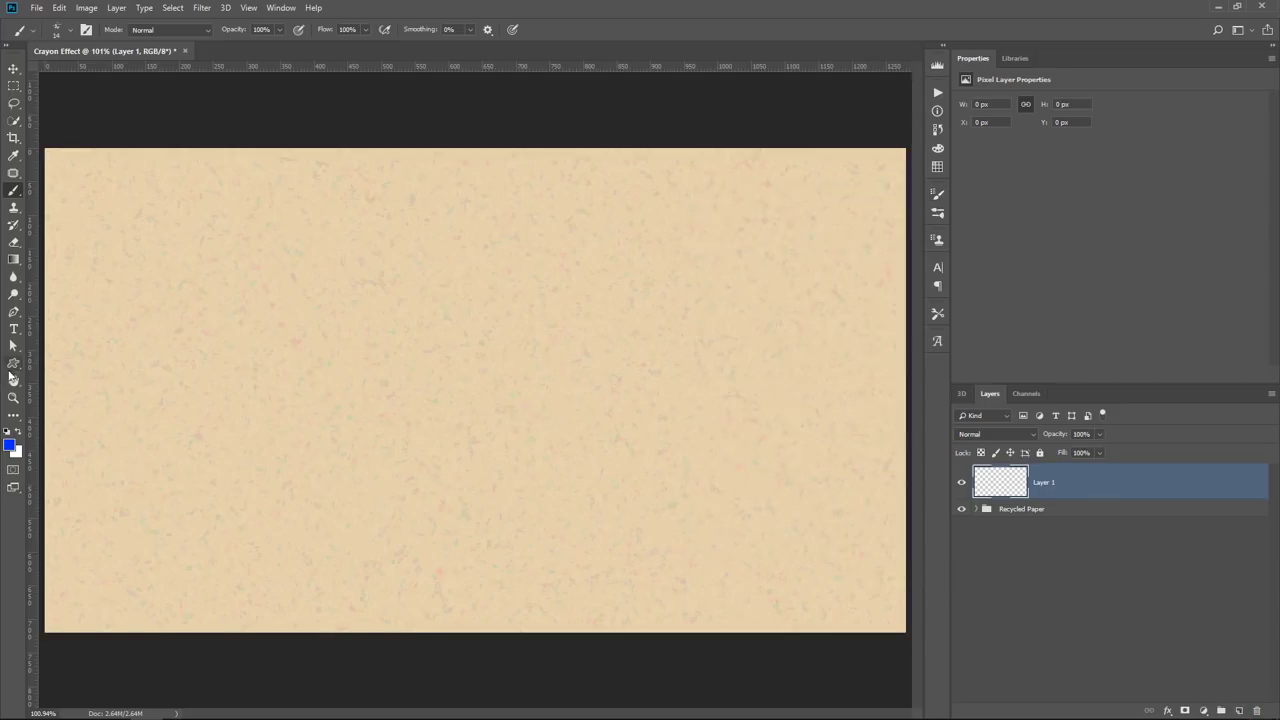
- Paint blue crayon zigzag and loop test strokes, then undo all three
mouse_move(106, 373)
mouse_down()
mouse_move(200, 379)
mouse_move(257, 257)
mouse_move(393, 320)
mouse_move(512, 316)
mouse_move(591, 270)
mouse_up()
drag(610, 318, 505, 432)
drag(615, 434, 541, 321)
mouse_move(723, 279)
mouse_down()
mouse_move(671, 391)
mouse_move(751, 406)
mouse_move(703, 274)
mouse_up()
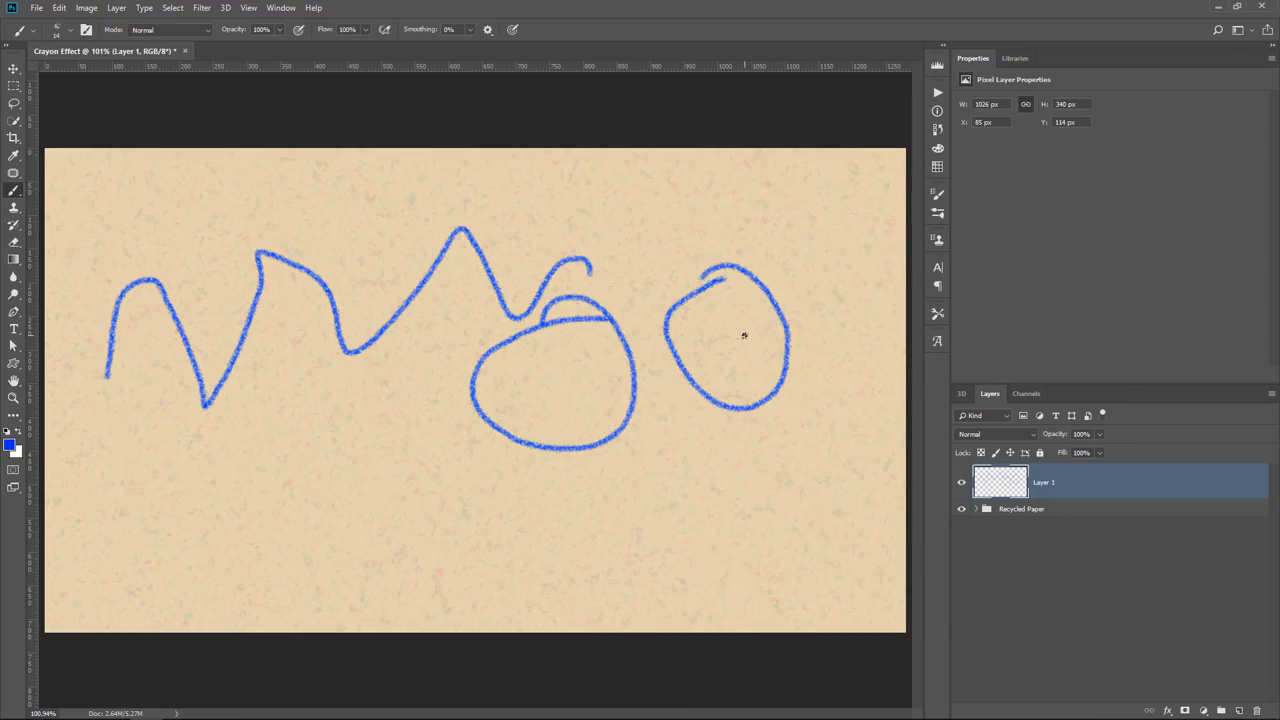
key(ctrl+z)
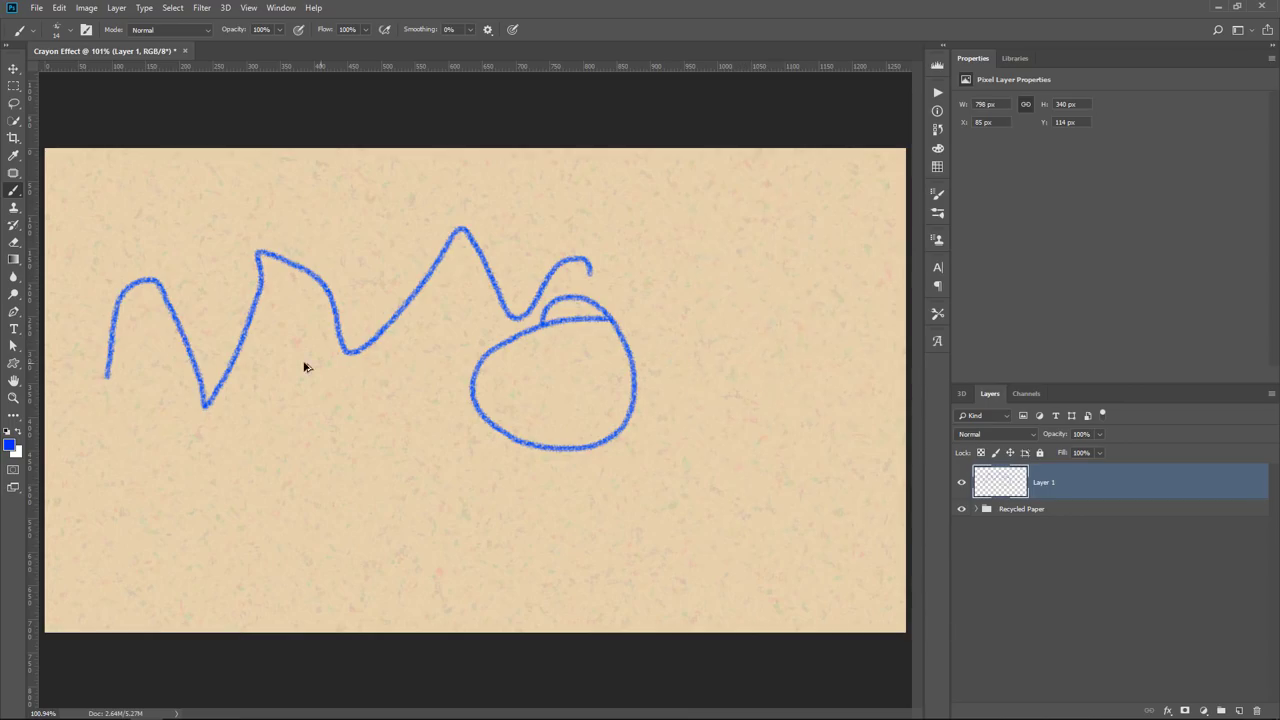
key(ctrl+z)
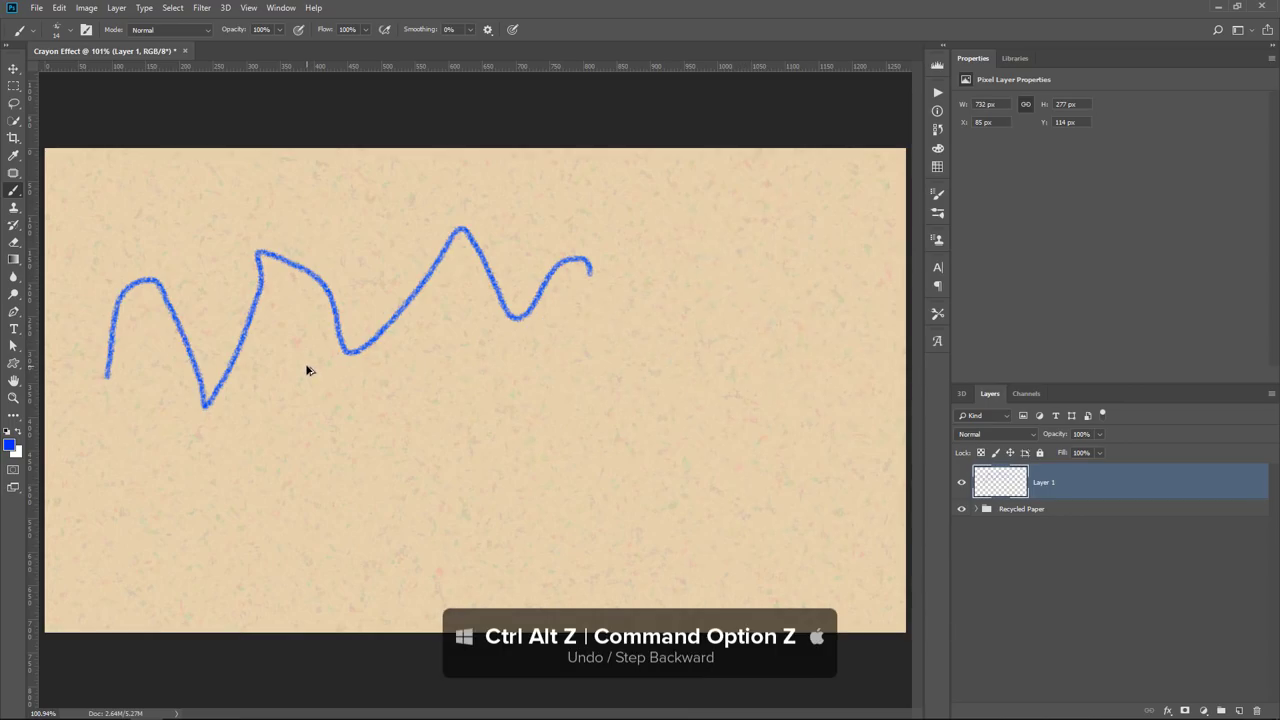
key(ctrl+alt+z)
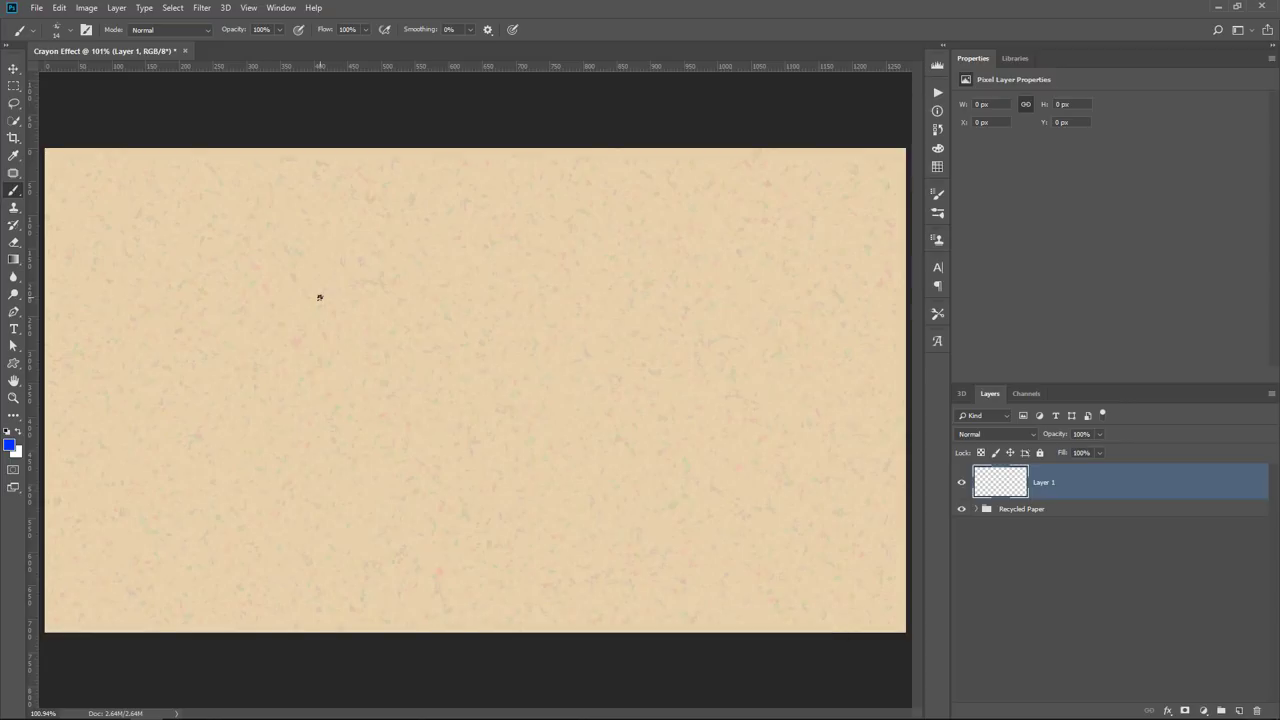
- Draw a dog custom shape as a path across the centre of the page
click(13, 364)
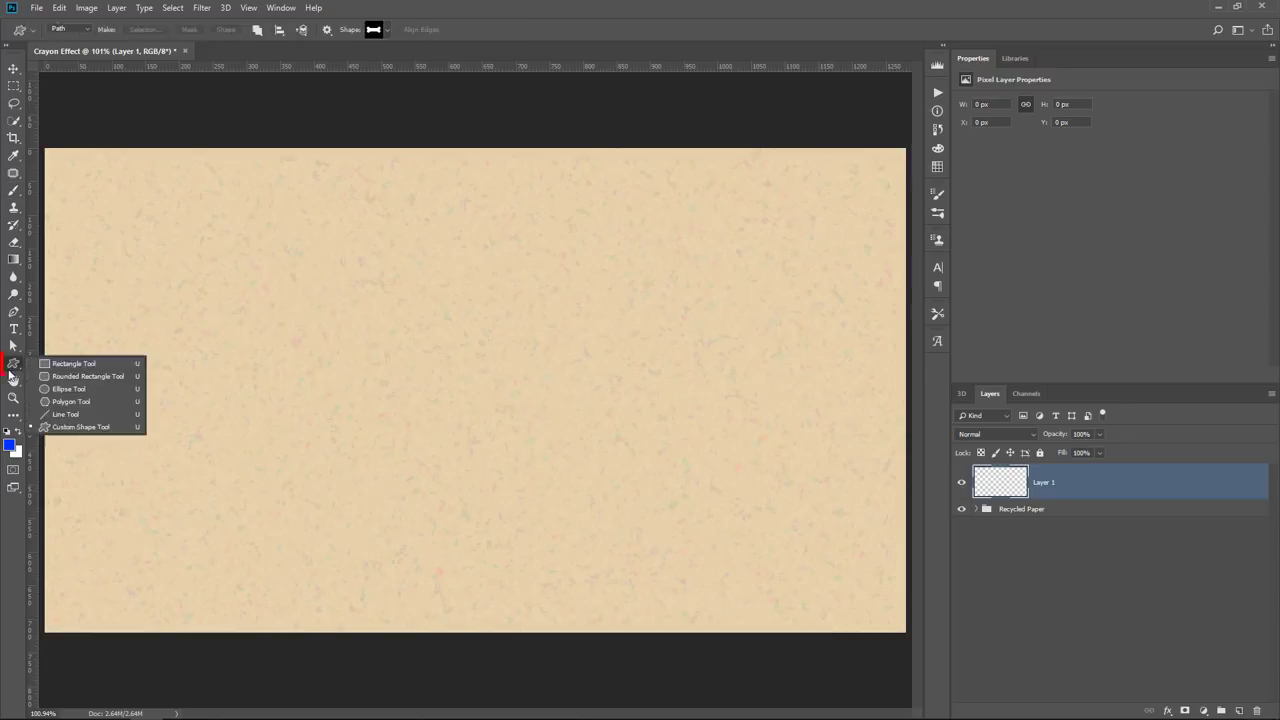
click(72, 427)
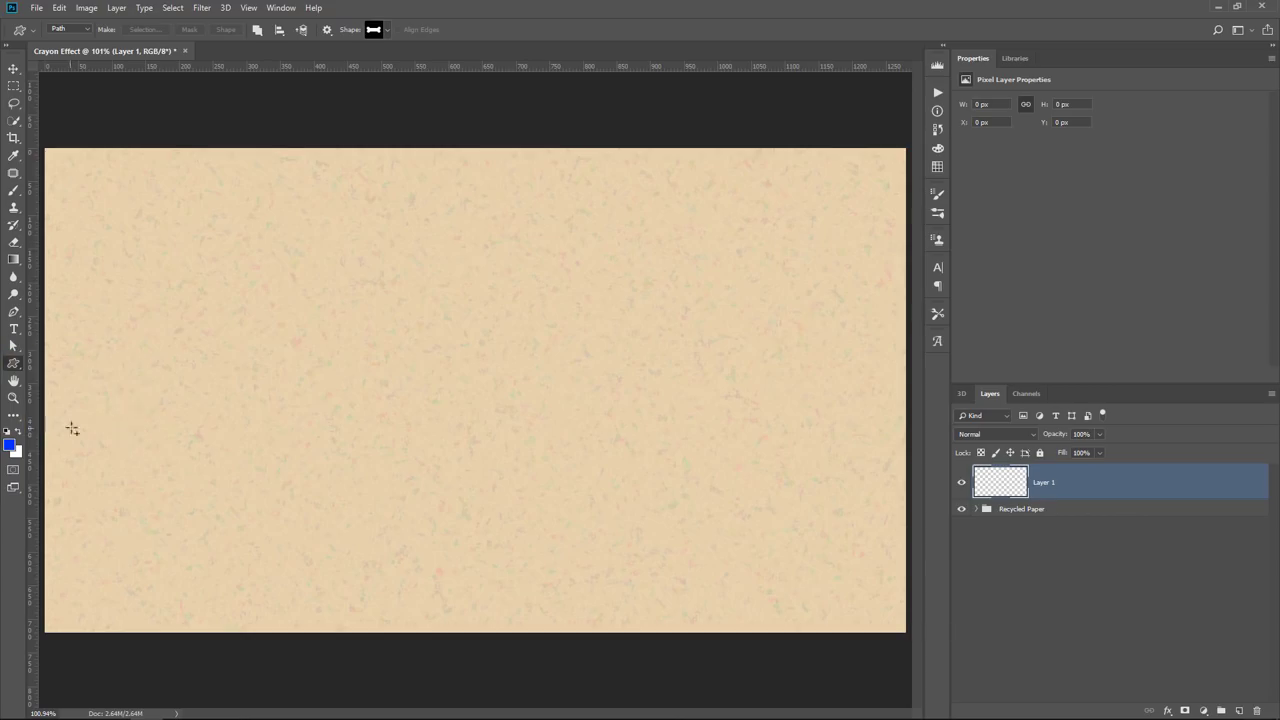
click(389, 33)
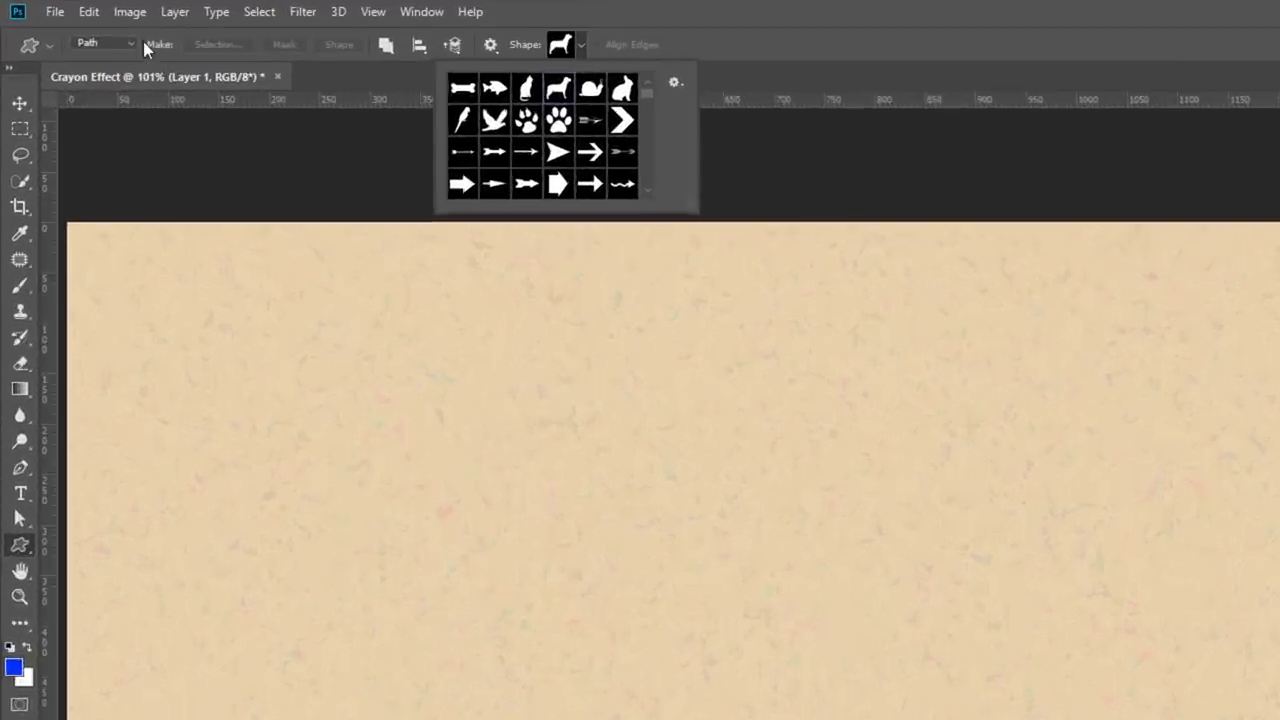
click(79, 30)
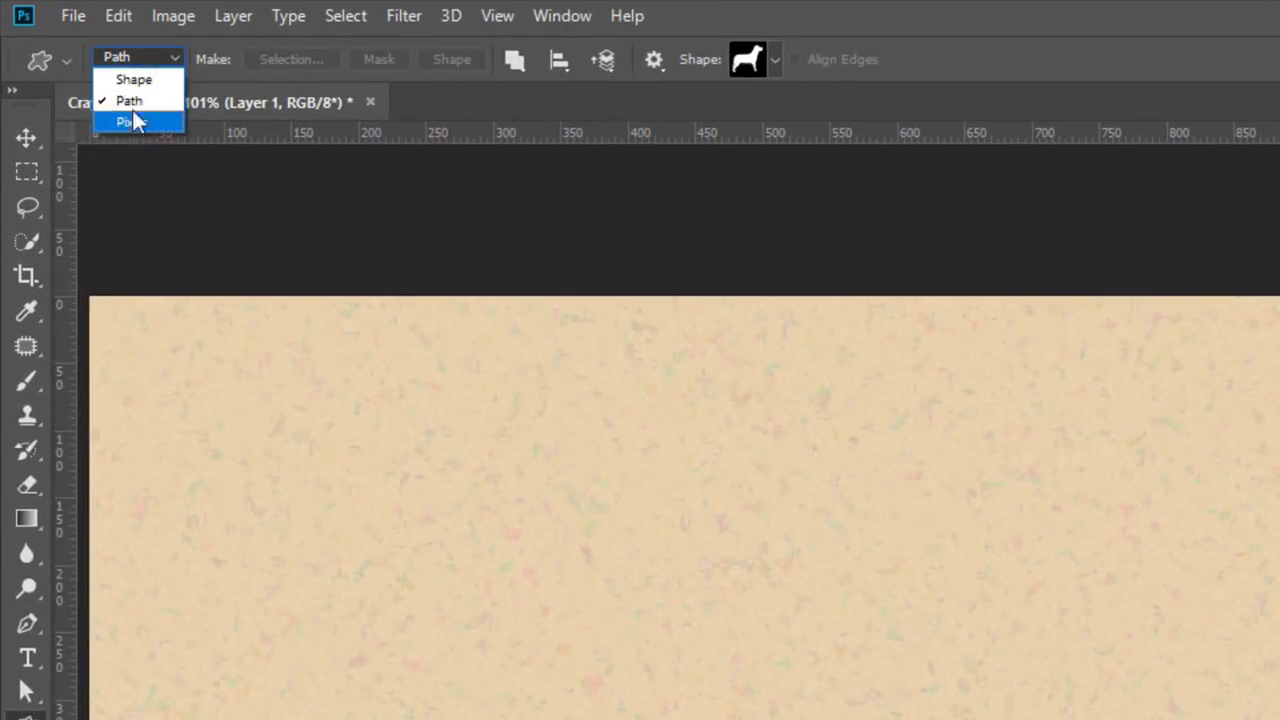
click(129, 100)
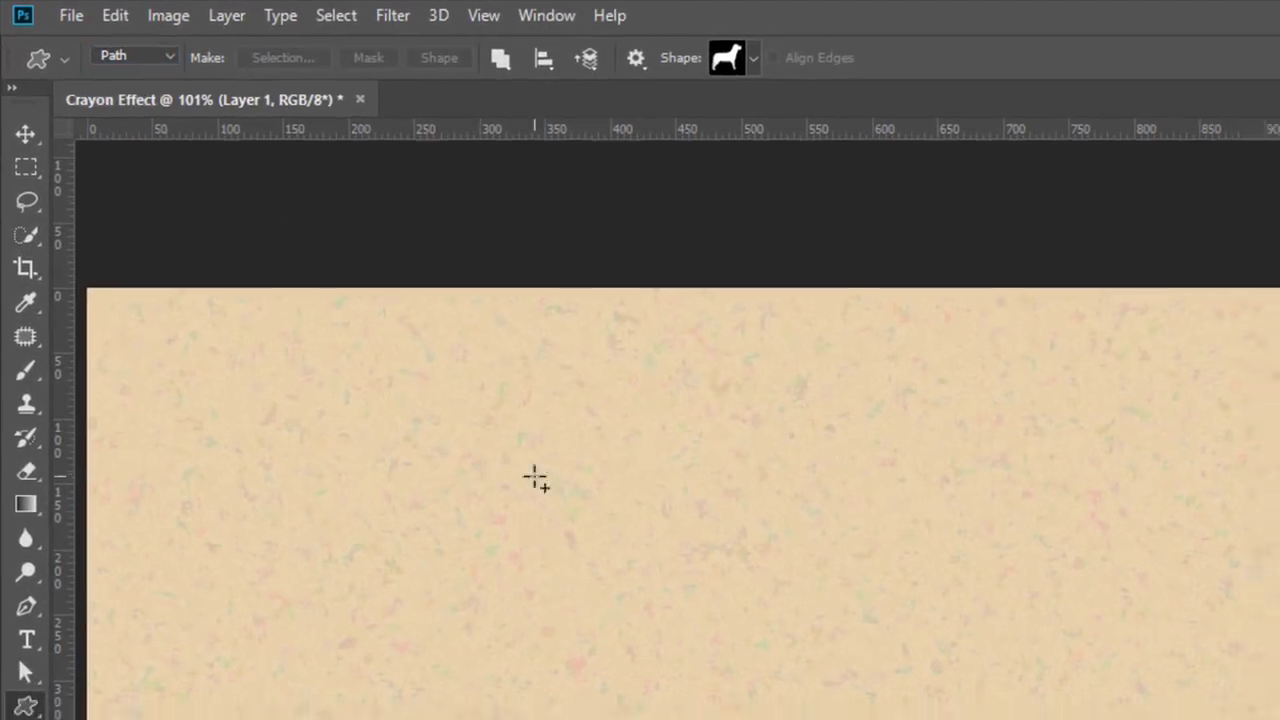
drag(449, 463, 1270, 719)
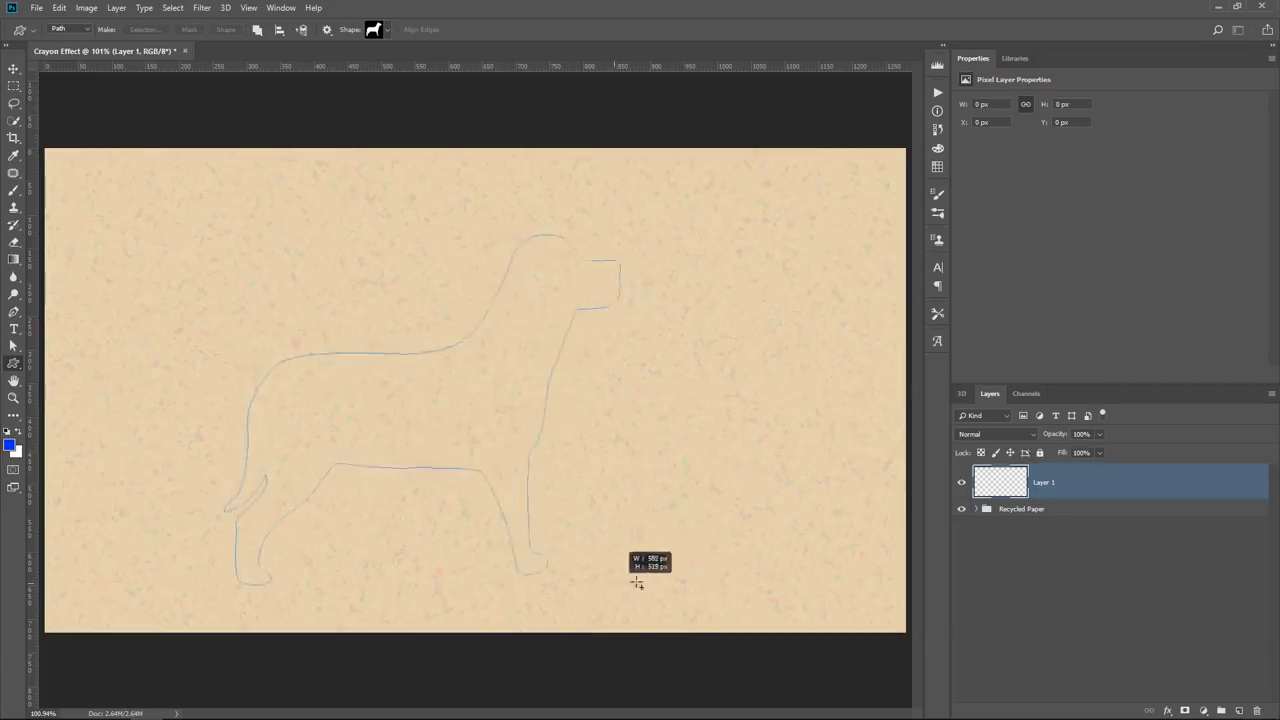
drag(637, 583, 648, 531)
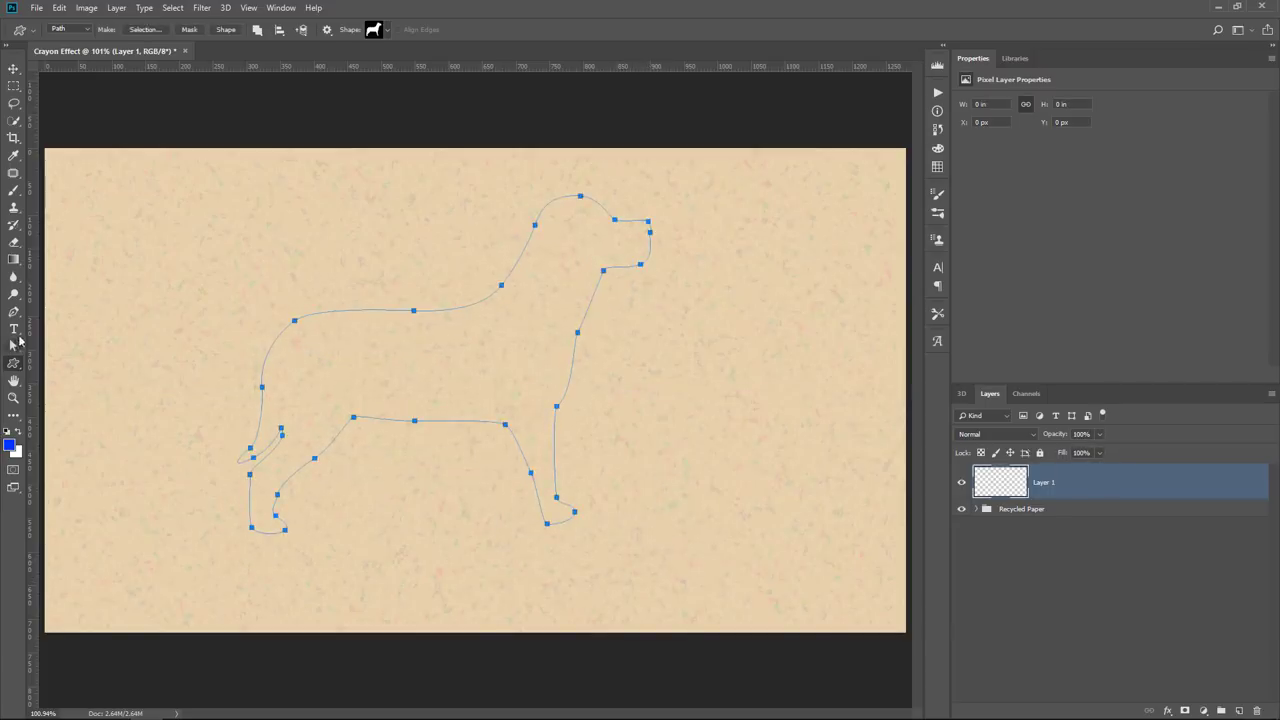
- Stroke the dog path with the Brush tool to trace it in blue crayon
drag(14, 346, 57, 361)
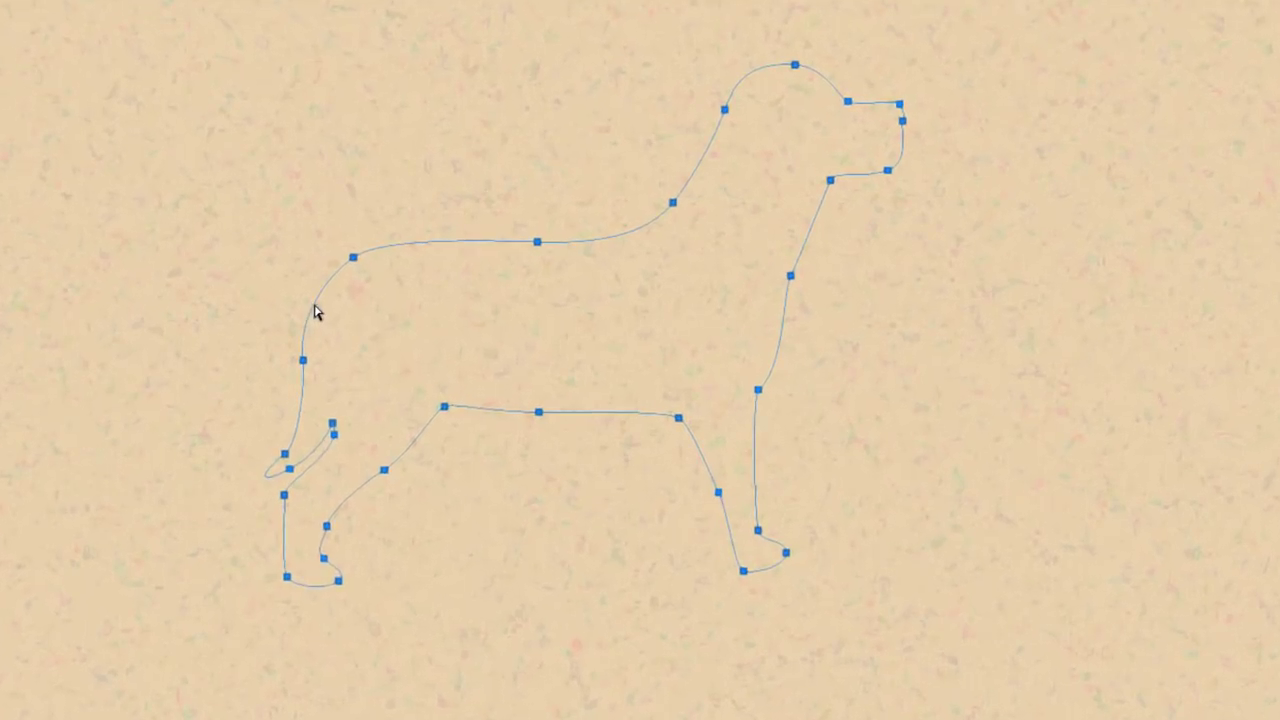
right_click(314, 312)
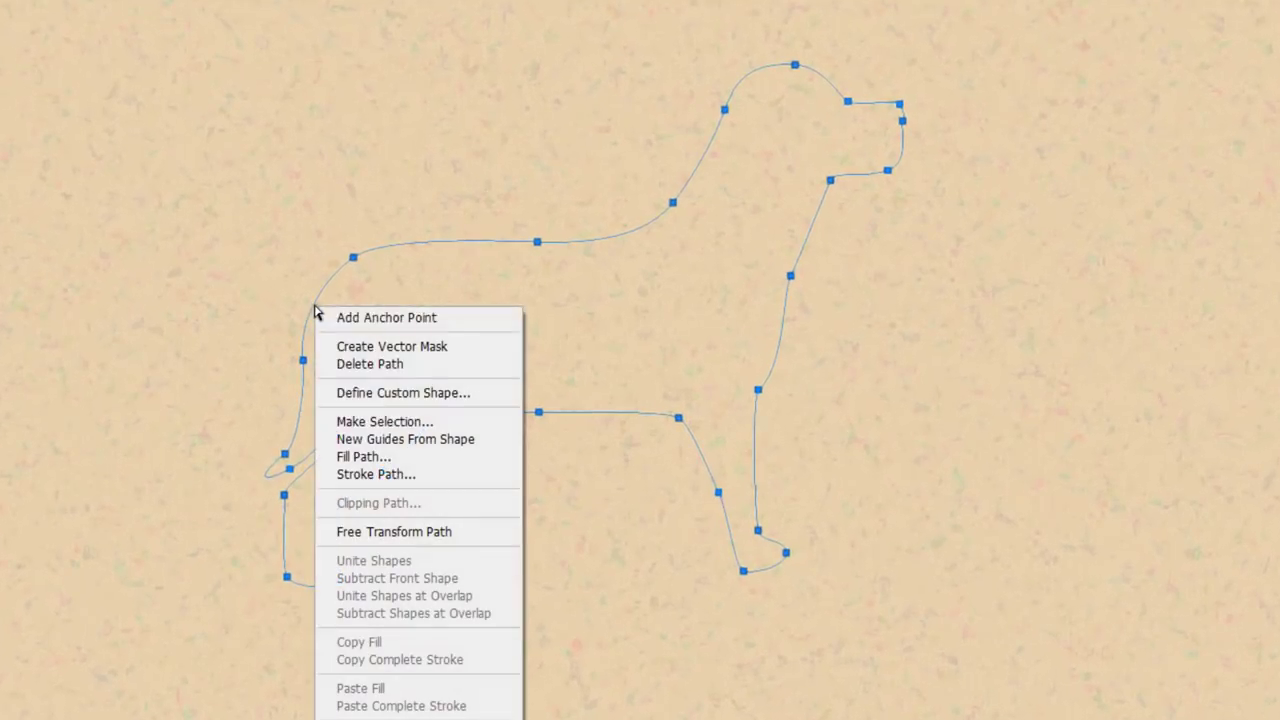
click(378, 476)
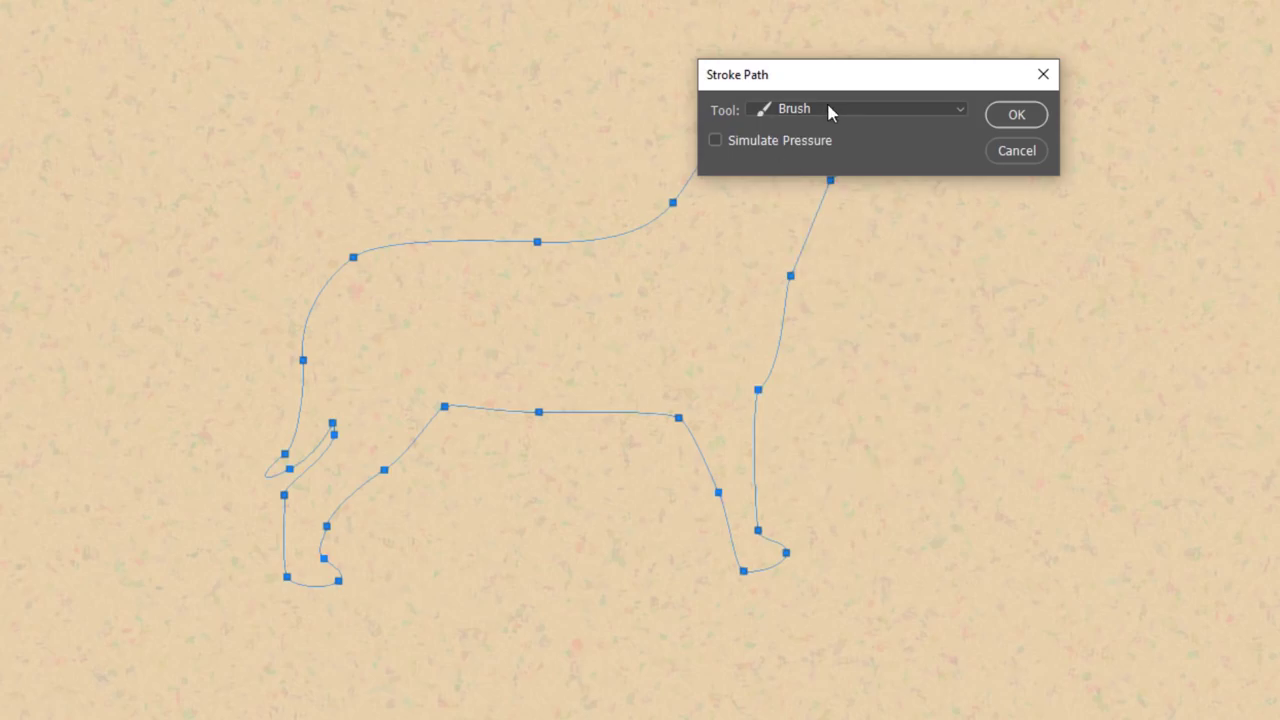
click(829, 109)
click(826, 152)
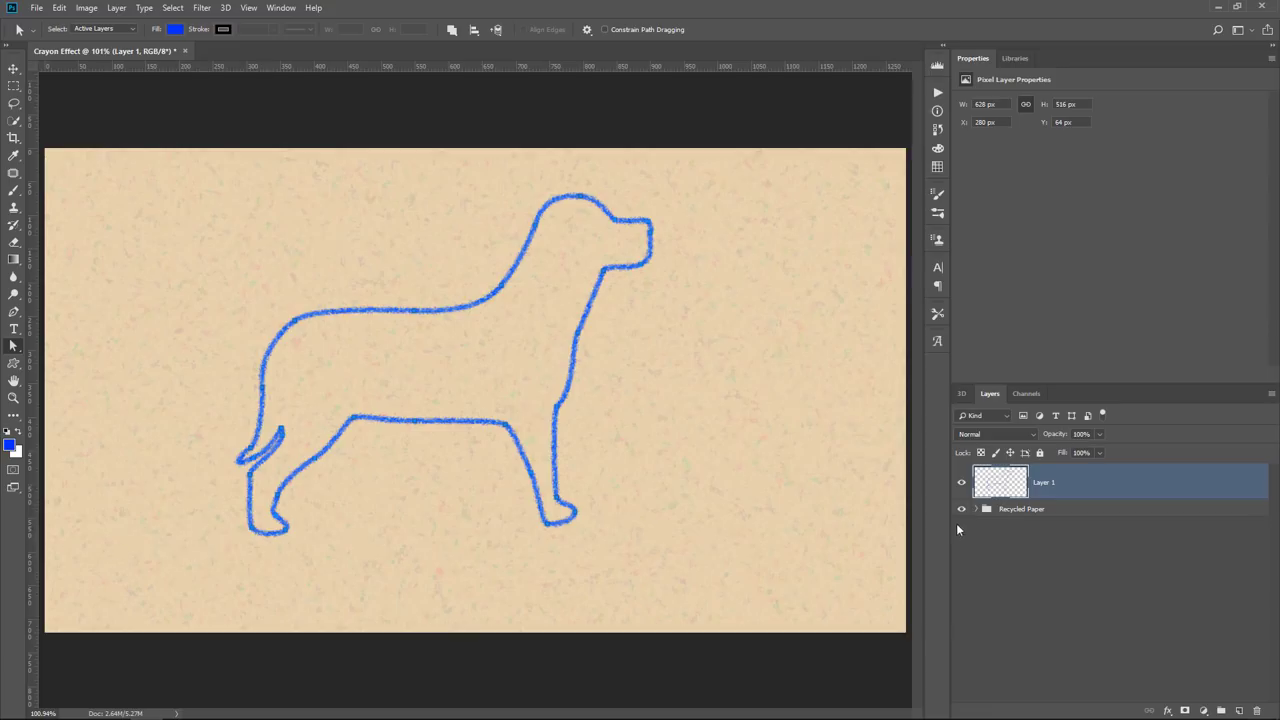
- Delete the dog layer and draw a closed freeform curved path with the Pen tool
drag(993, 490, 1252, 709)
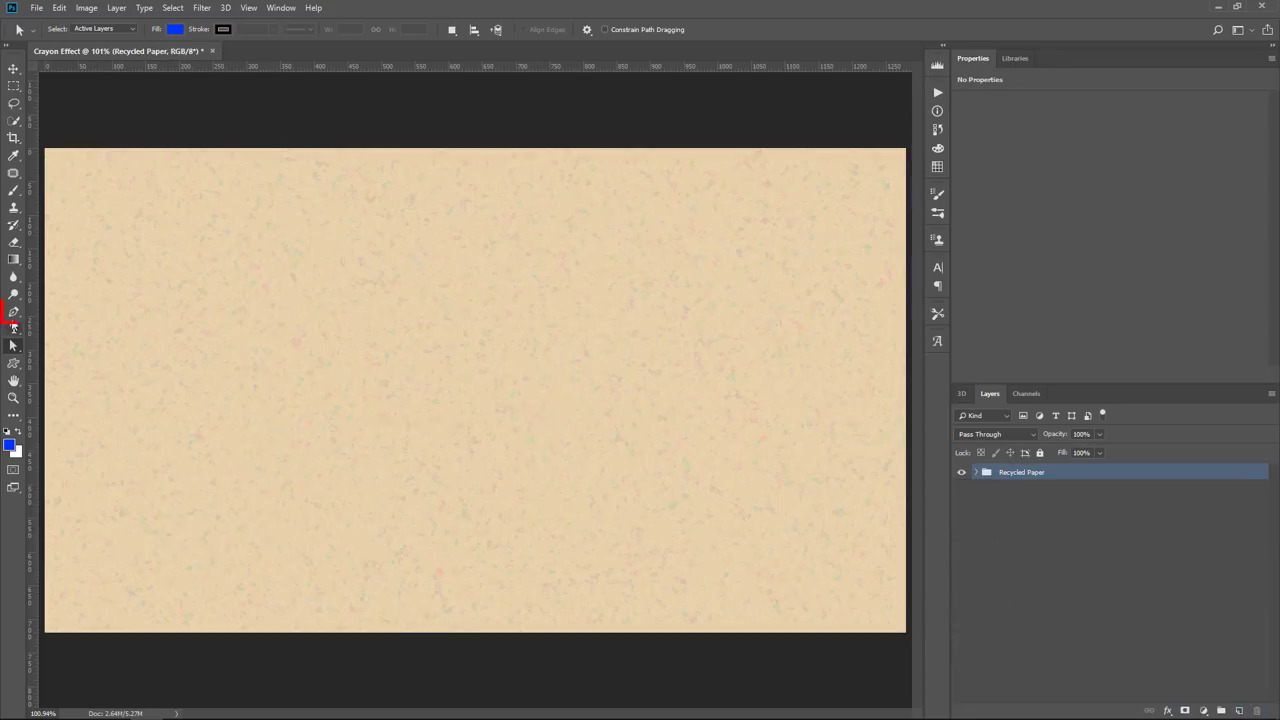
key(p)
drag(234, 259, 184, 274)
drag(171, 380, 209, 431)
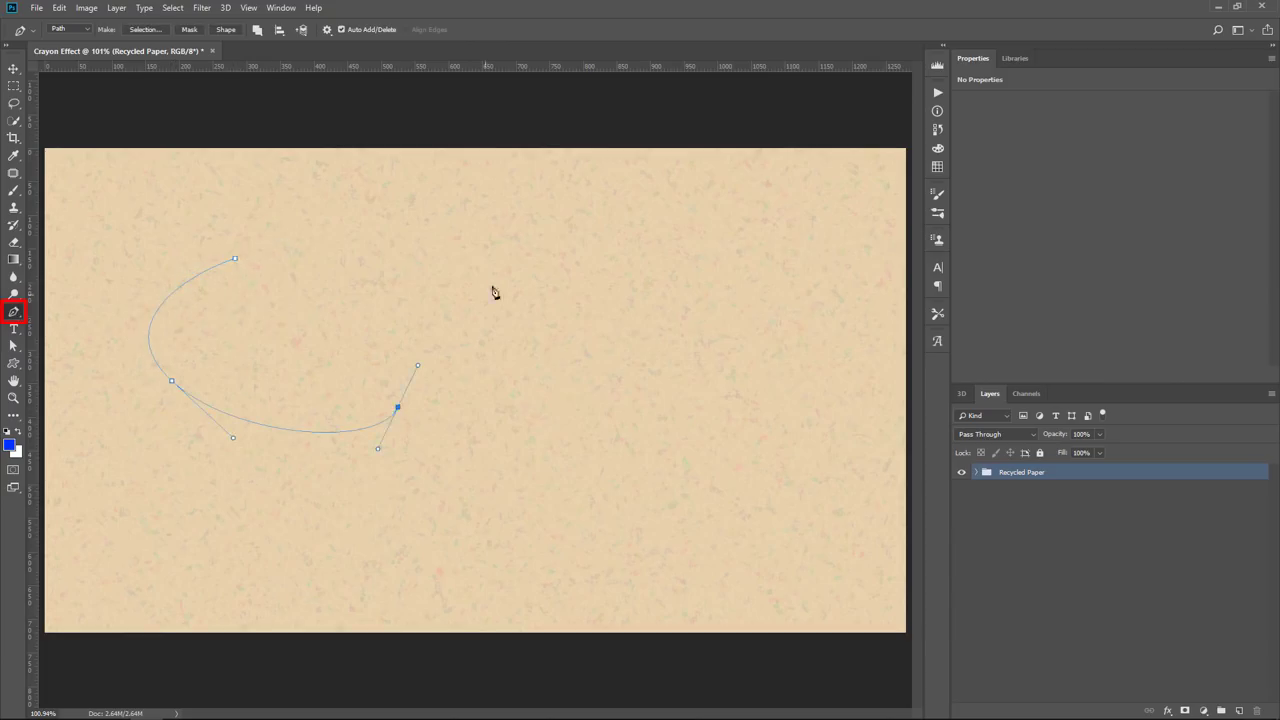
drag(574, 271, 630, 283)
drag(721, 387, 728, 330)
drag(713, 223, 605, 190)
drag(524, 214, 445, 261)
drag(379, 275, 290, 194)
click(254, 199)
click(235, 259)
- Stroke the closed path with the blue crayon brush on a new empty layer
click(1241, 707)
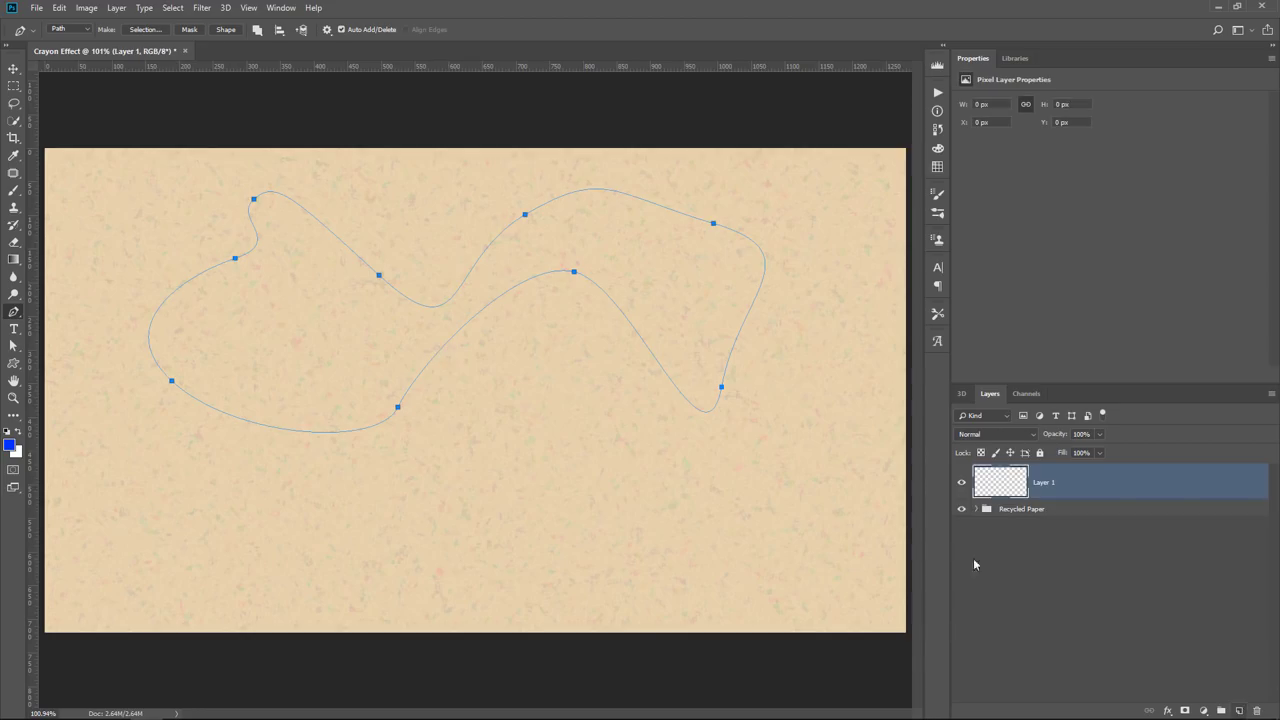
right_click(372, 270)
click(412, 375)
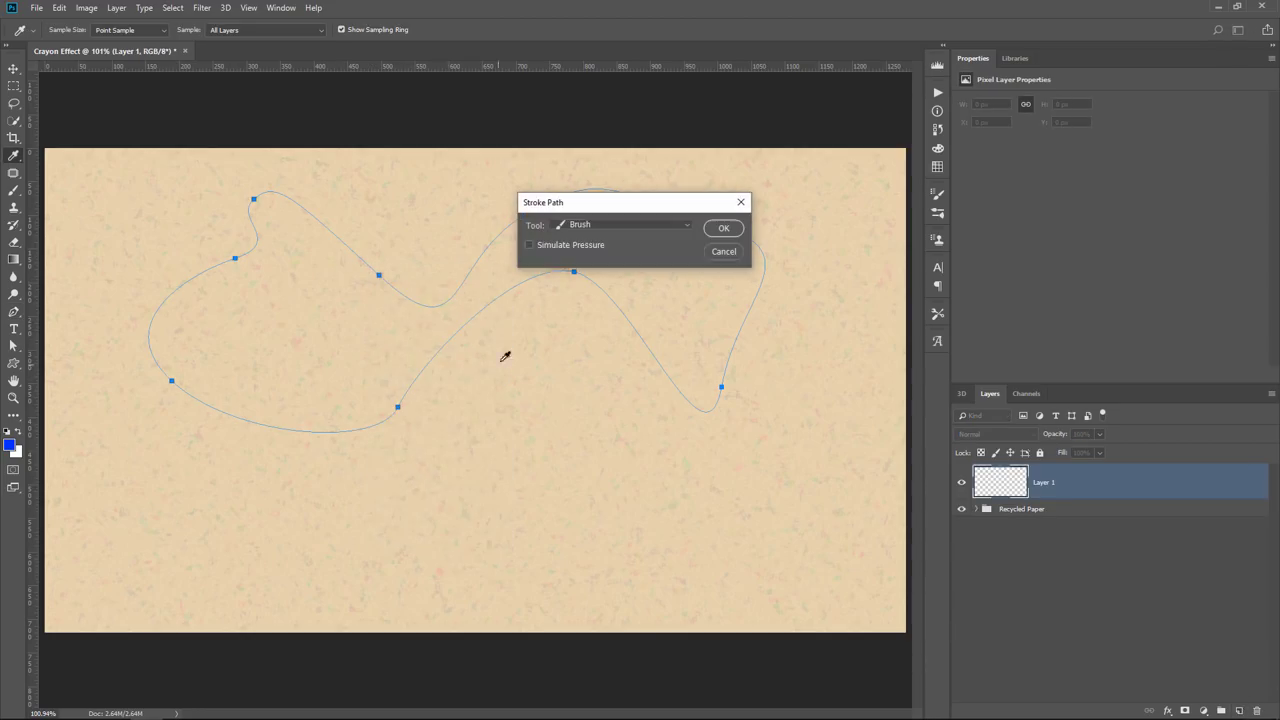
click(724, 229)
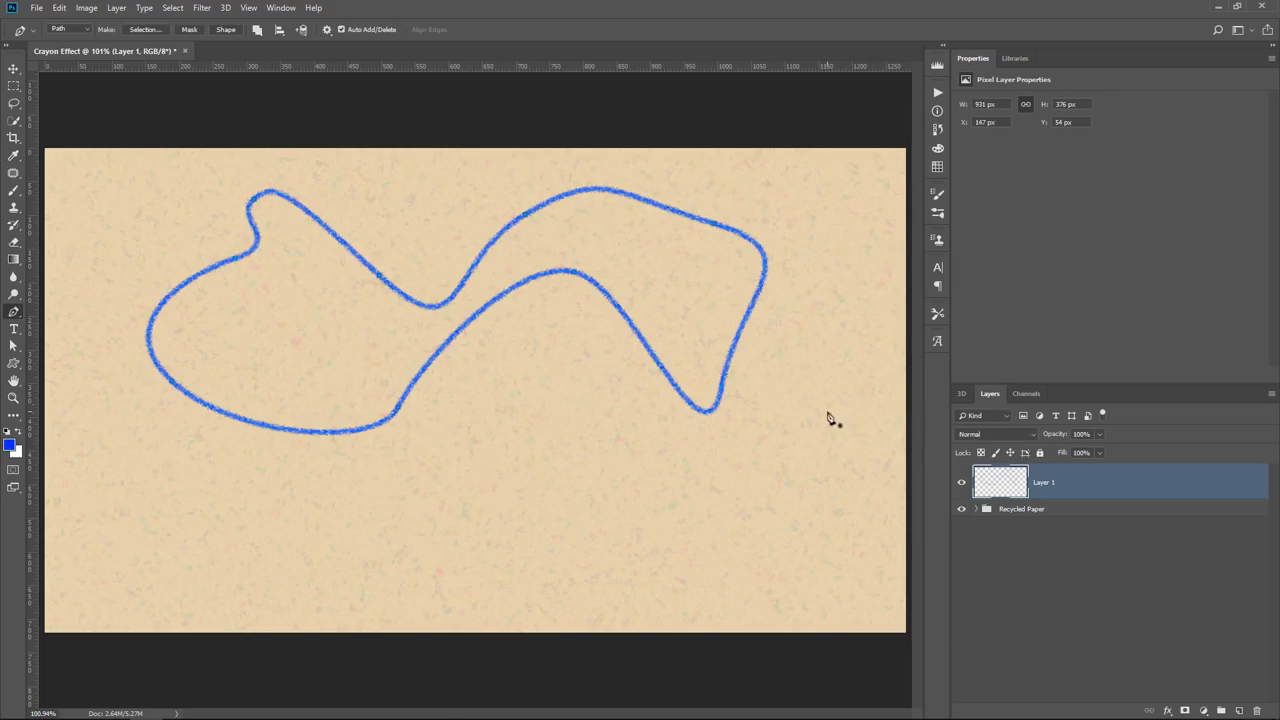
- Delete the blue loop layer and type 'PTCVIDS.Com' in Berlin Sans FB Demi on the left
key(BackSpace)
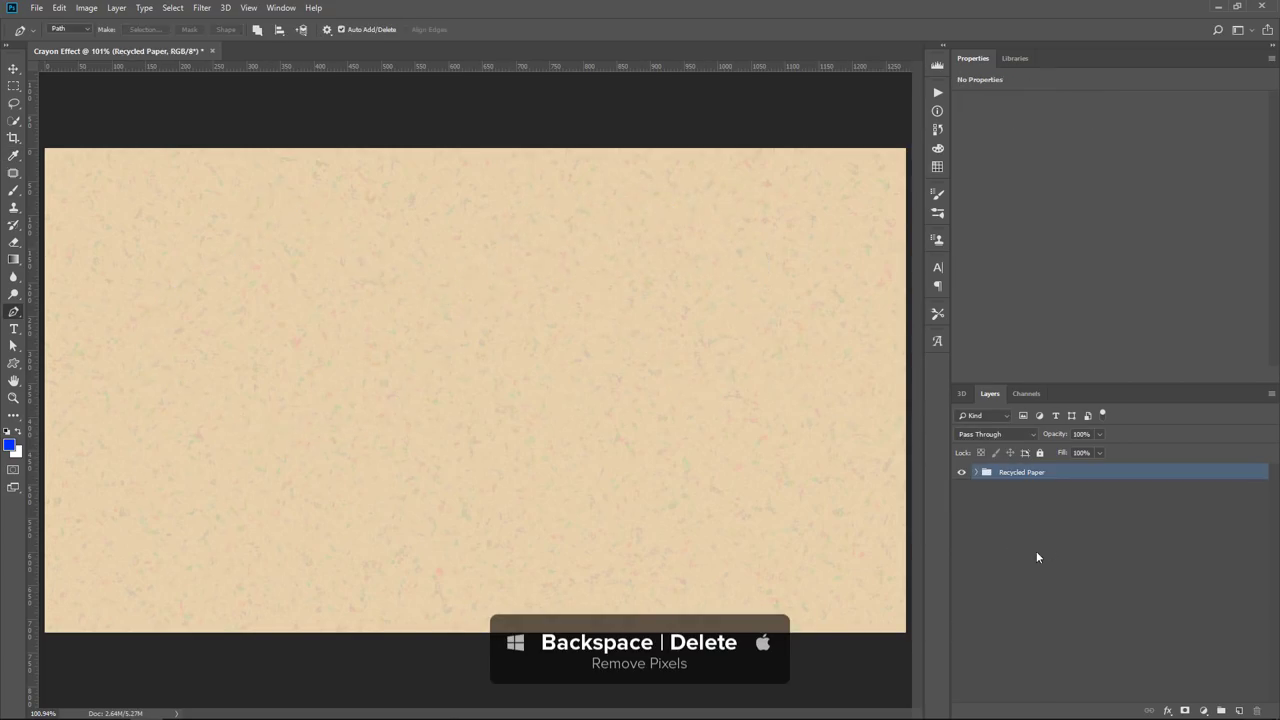
click(1239, 710)
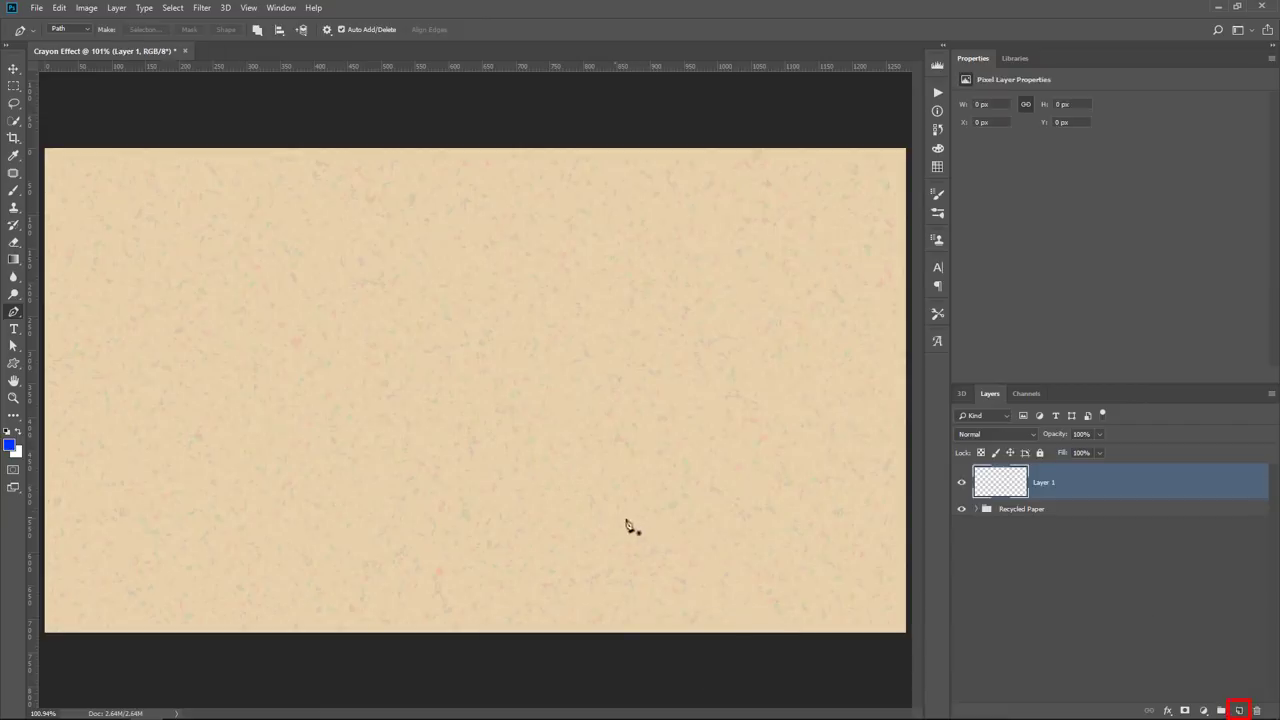
click(14, 330)
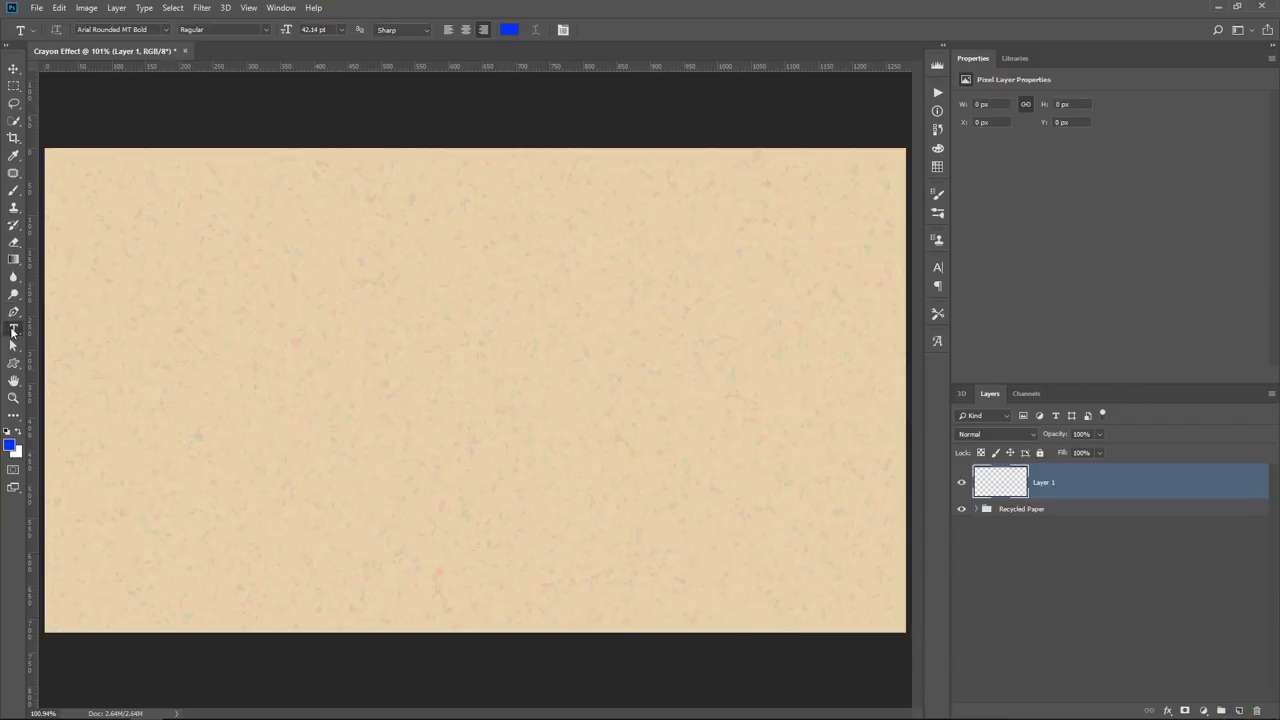
click(166, 29)
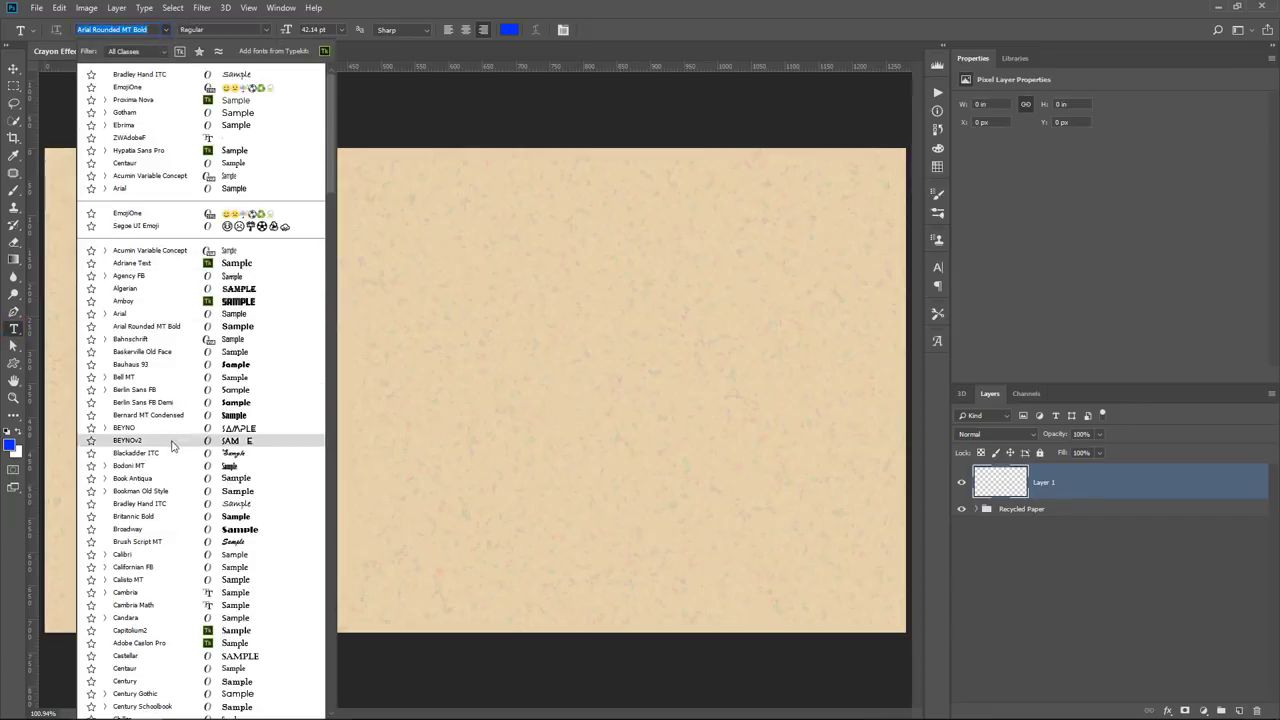
click(165, 403)
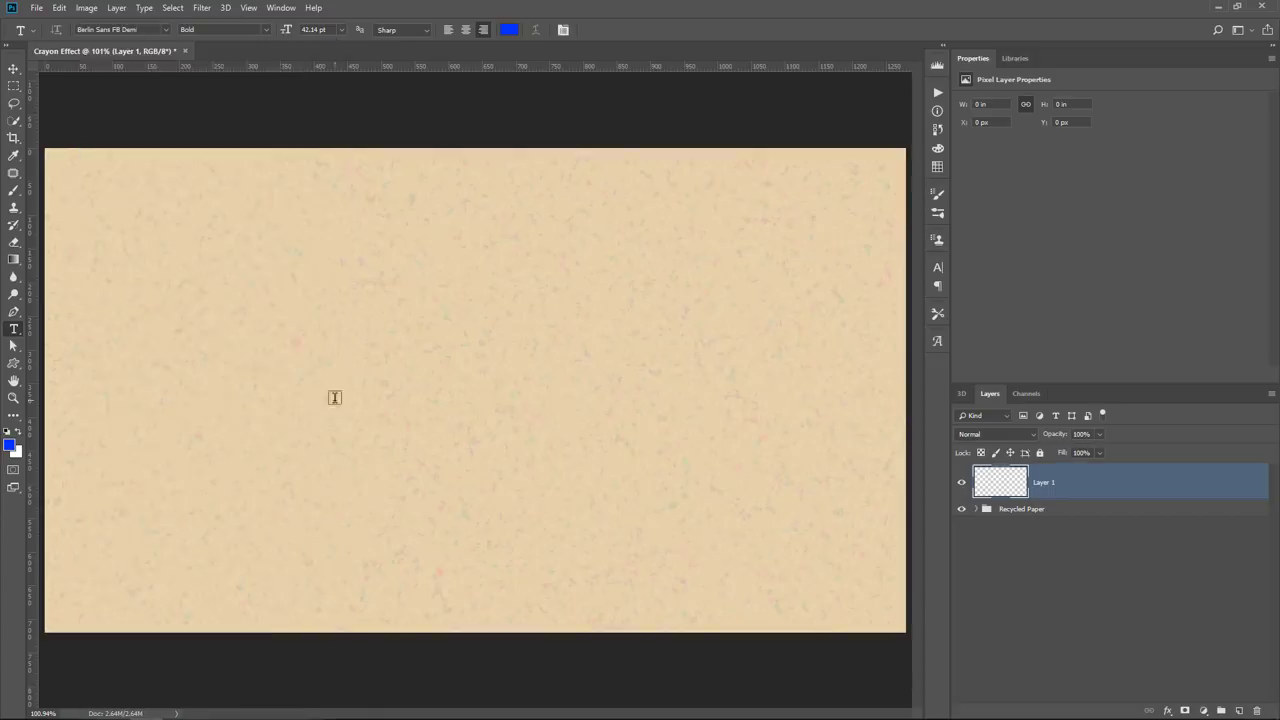
click(255, 370)
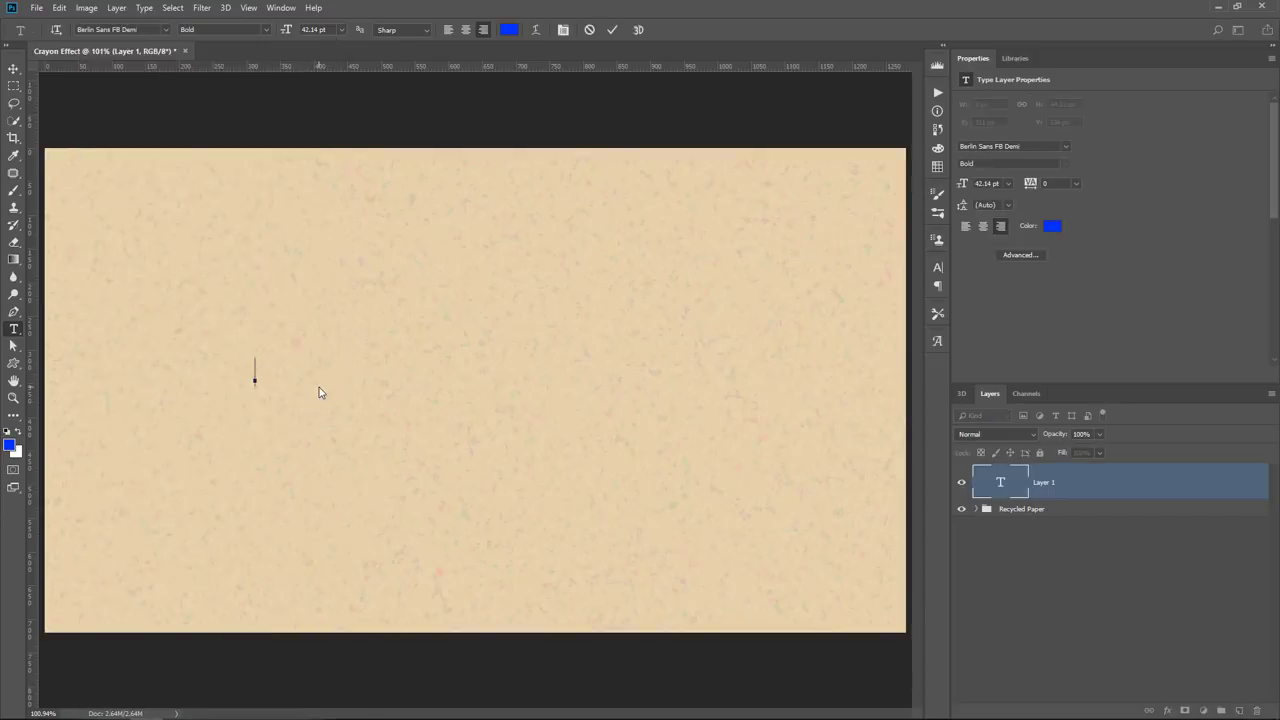
text(PTCVIDS.)
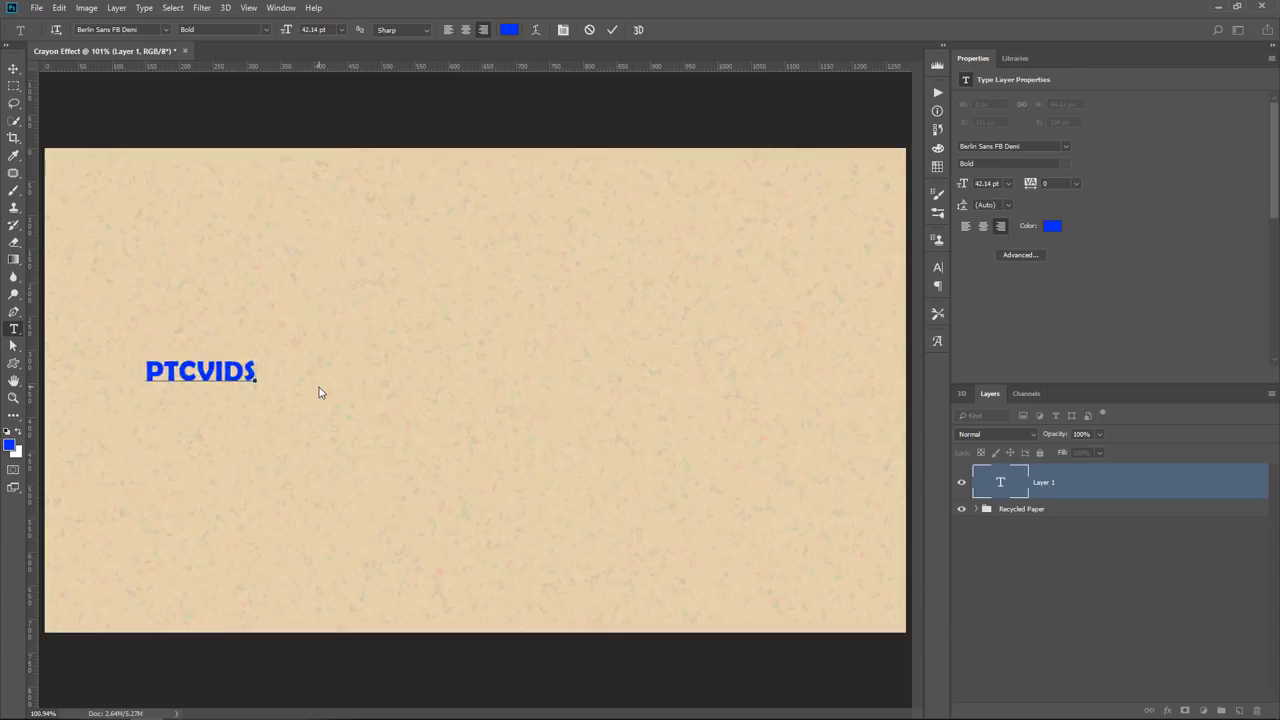
text(Com)
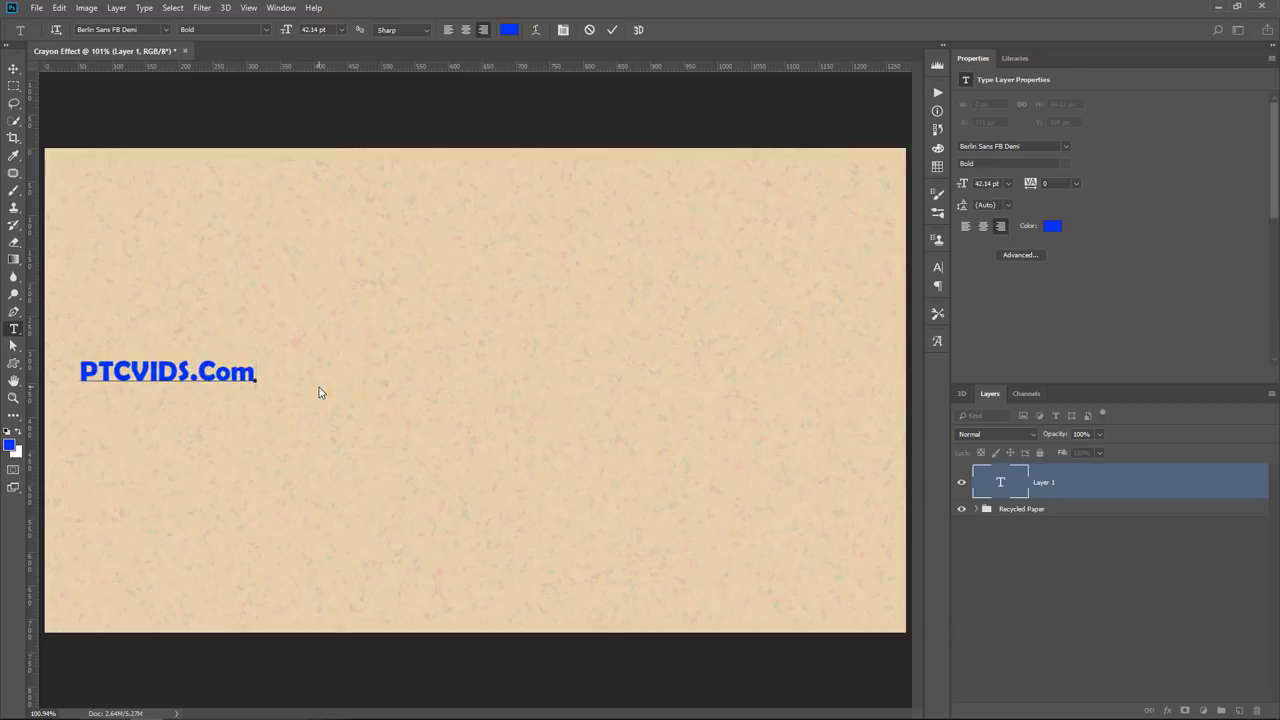
key(ctrl+Return)
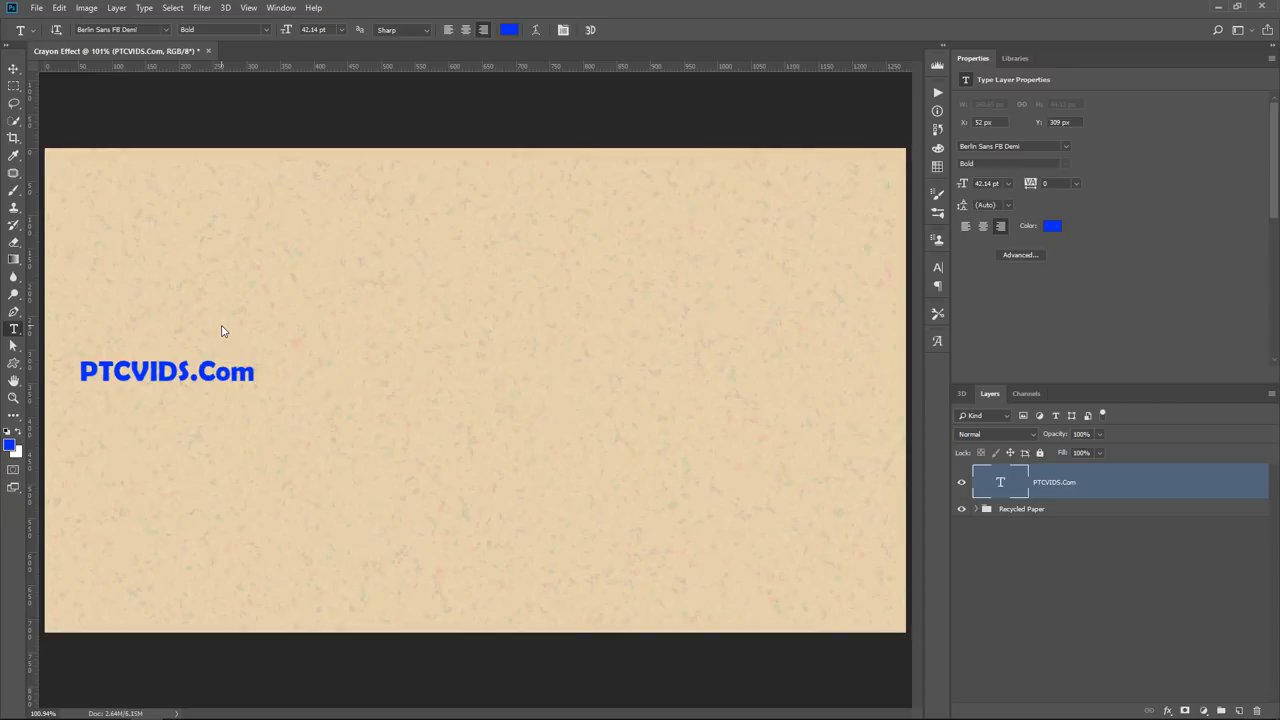
- Scale the text up to about 173 pt and centre it across the page
key(ctrl+t)
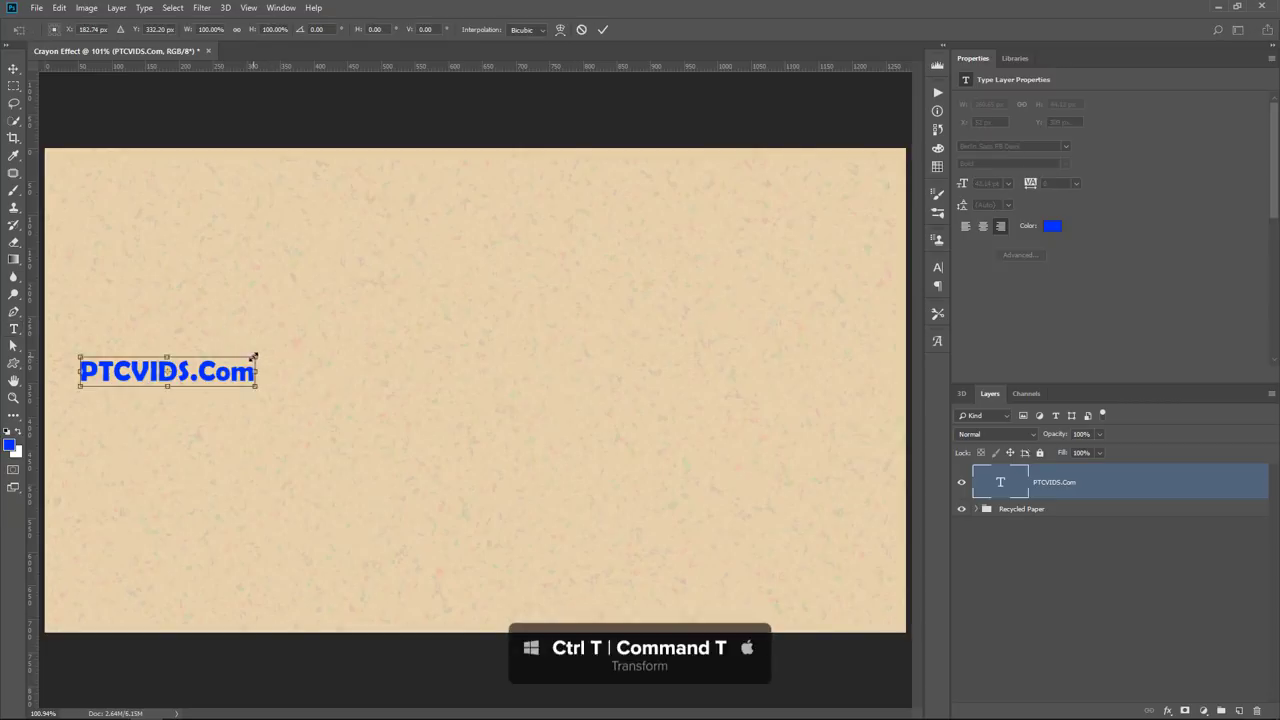
drag(254, 356, 800, 265)
drag(672, 328, 701, 363)
key(Return)
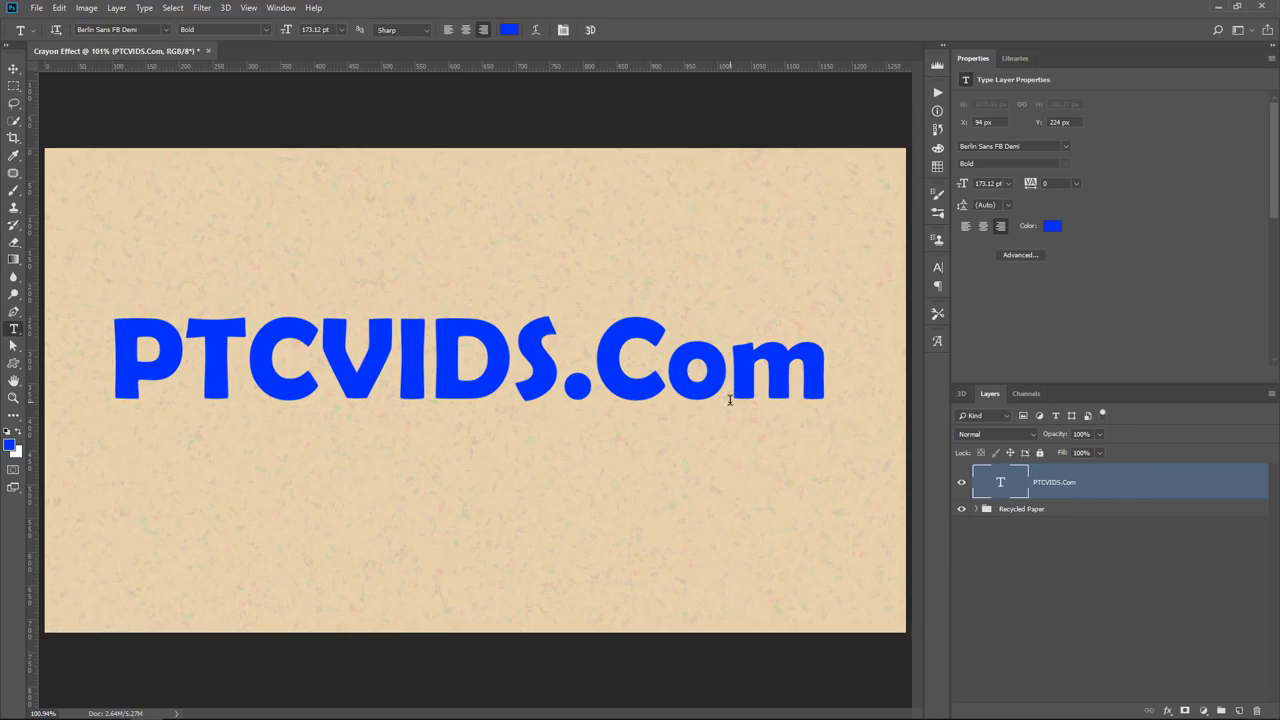
- Convert the PTCVIDS.Com text into a work path, hide the text layer, and add a new layer
right_click(1123, 484)
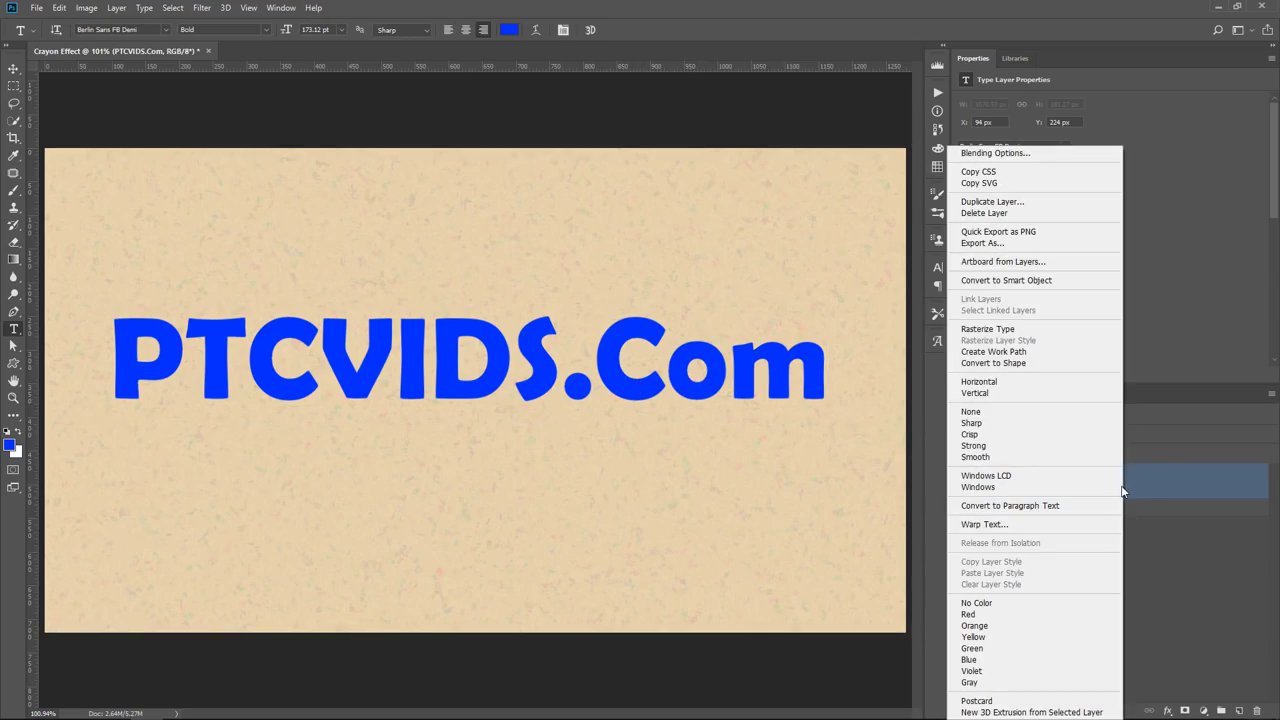
click(1012, 352)
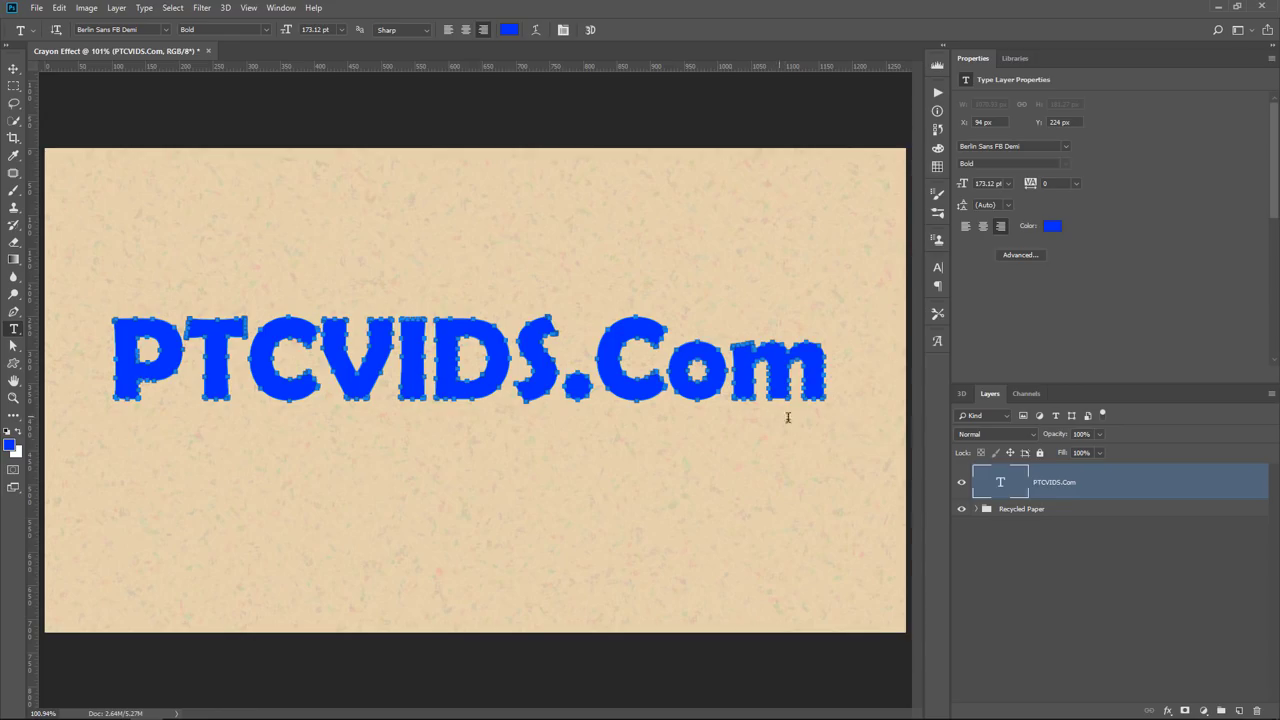
click(961, 484)
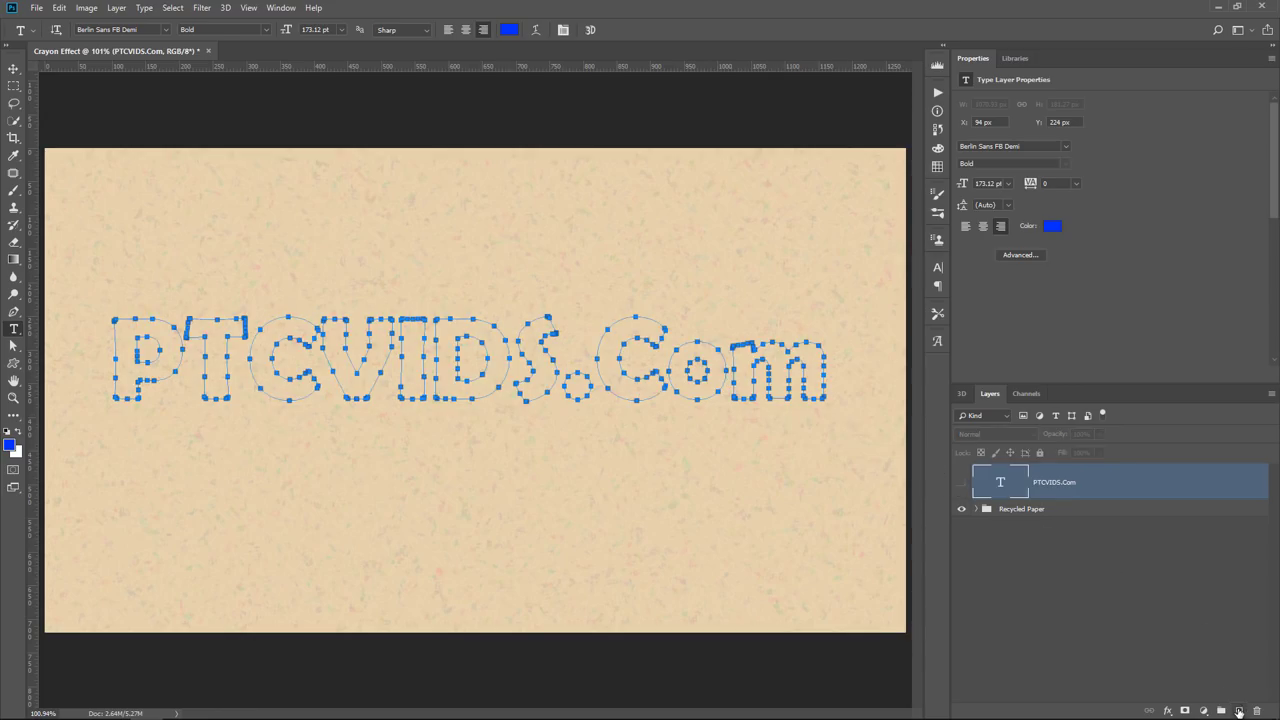
click(1239, 711)
- Stroke the letter path with the crayon brush, then hide the work path
click(13, 345)
click(13, 345)
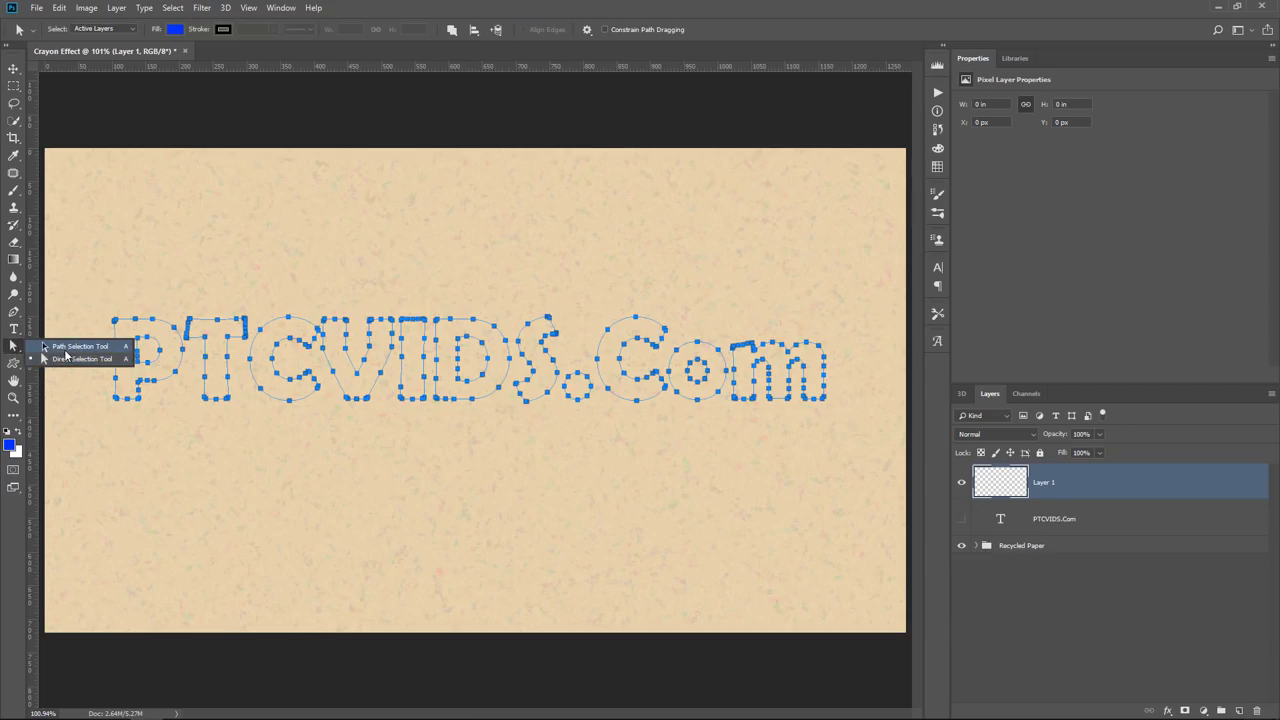
click(65, 350)
right_click(181, 352)
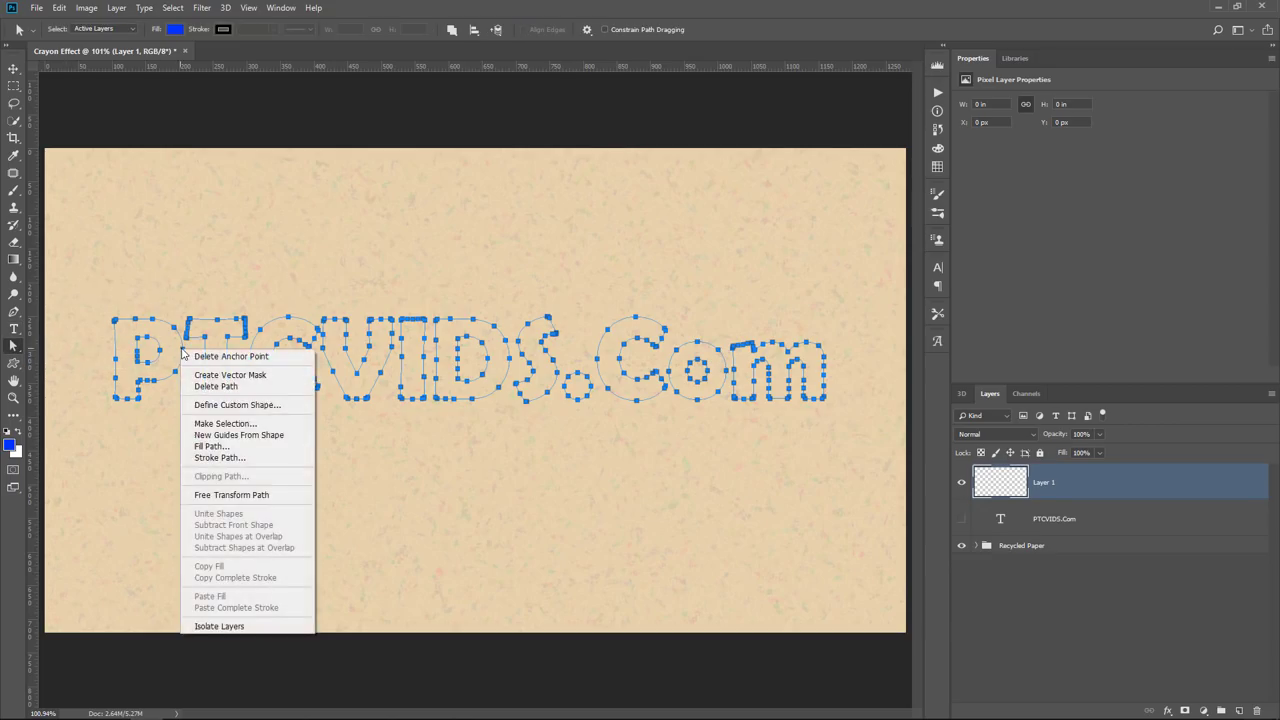
click(226, 458)
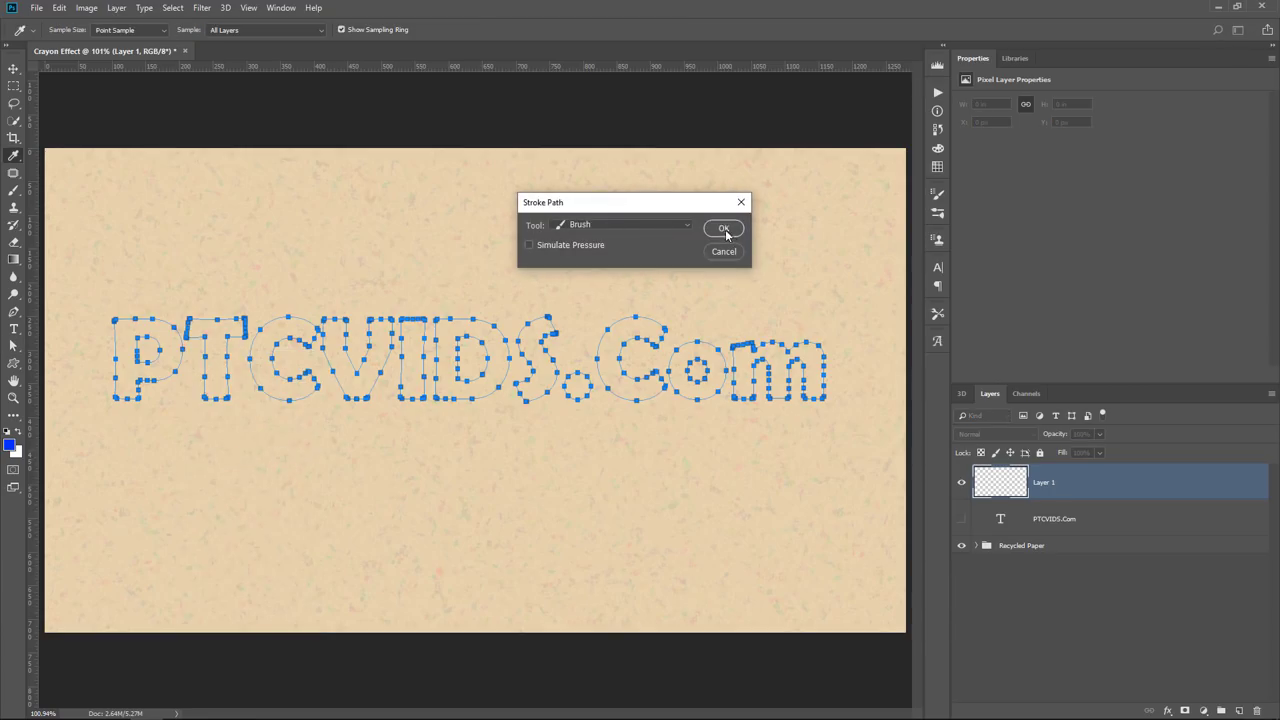
click(724, 229)
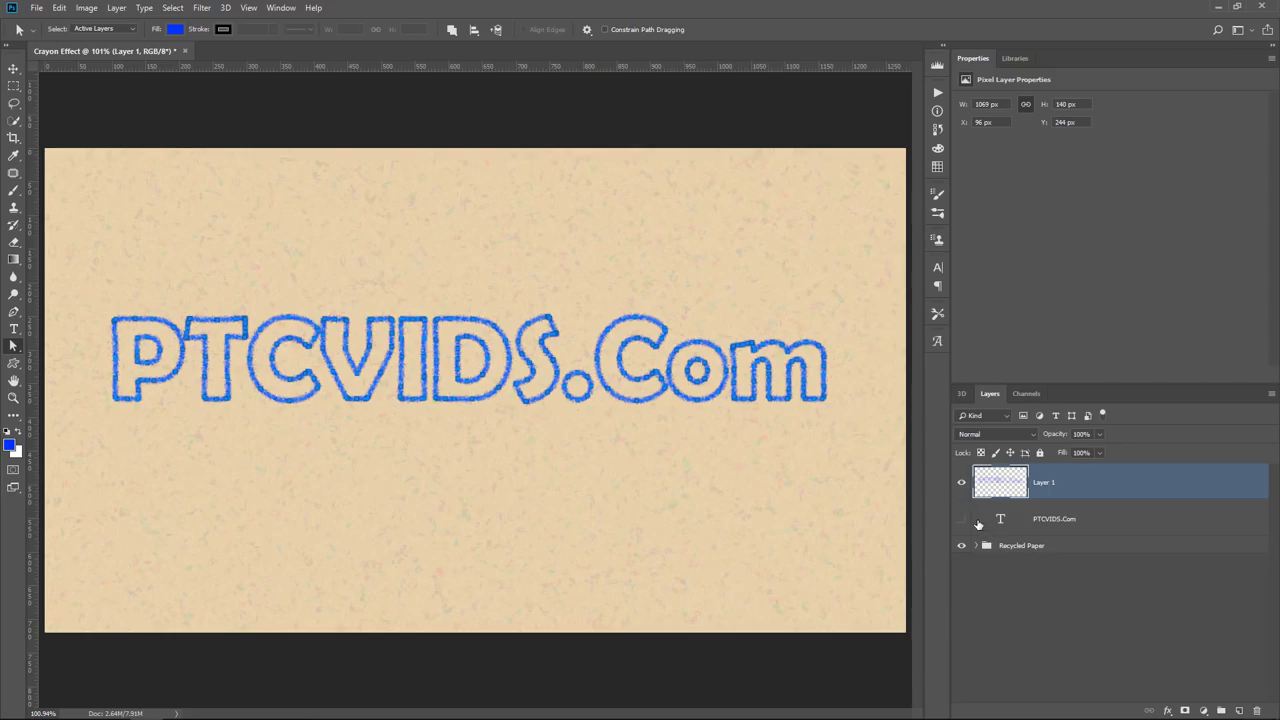
key(Return)
- Hide Layer 1 and select the Brush tool with red chosen from the Swatches panel
click(961, 484)
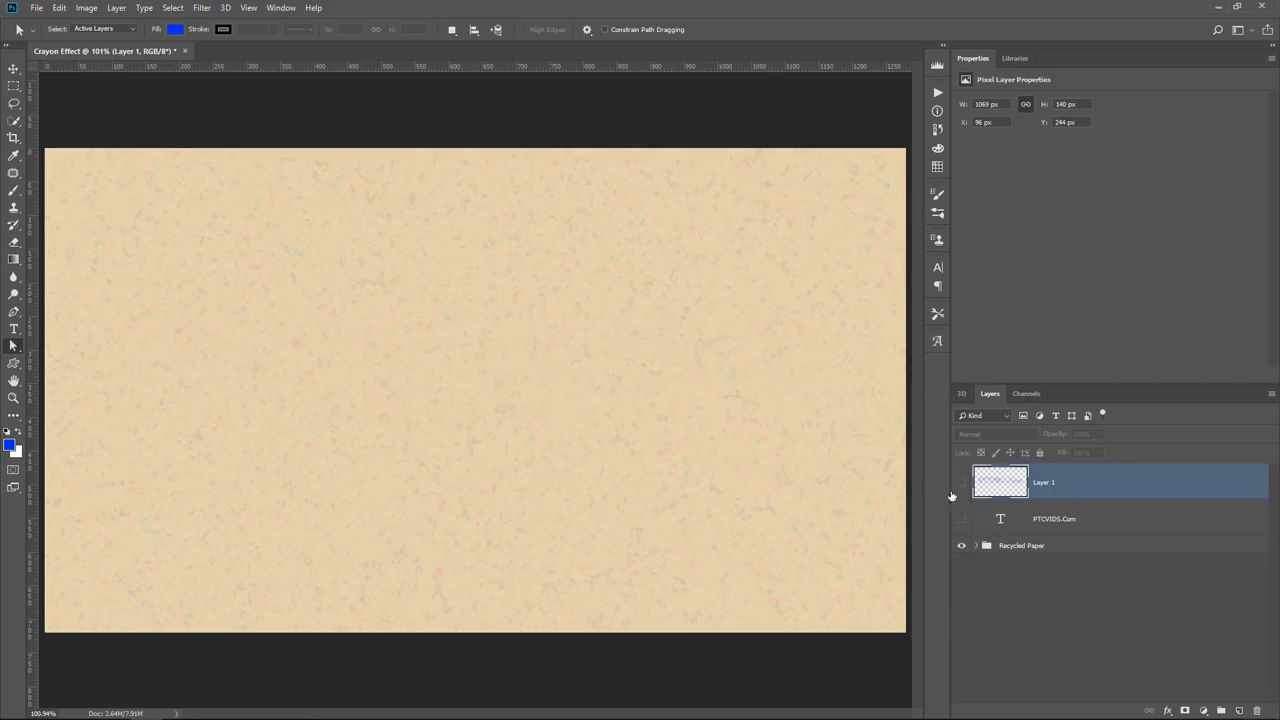
click(13, 191)
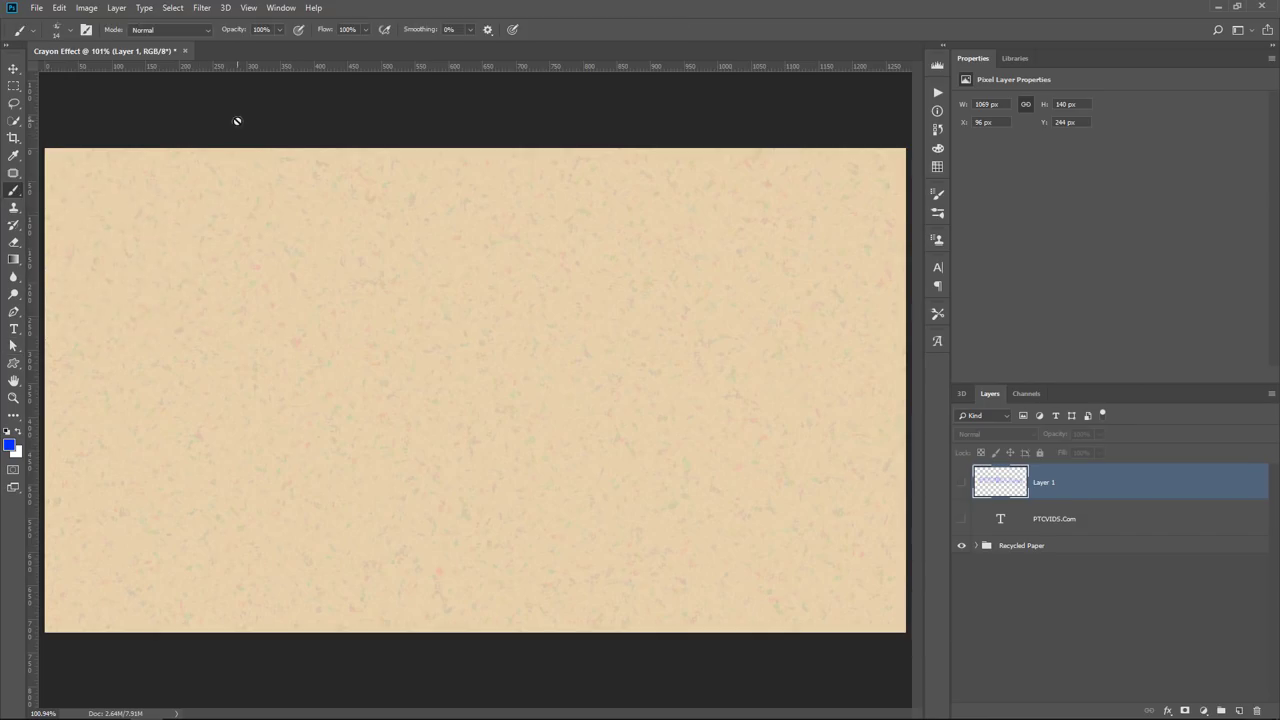
click(280, 8)
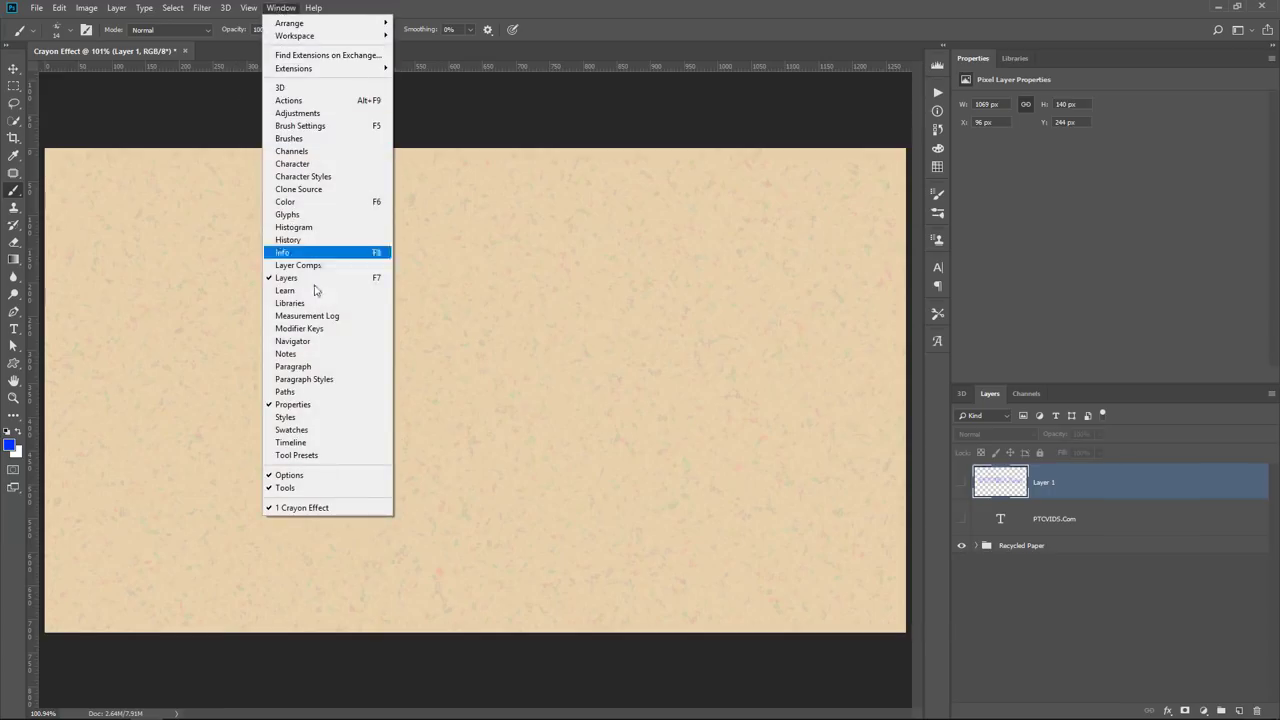
click(292, 430)
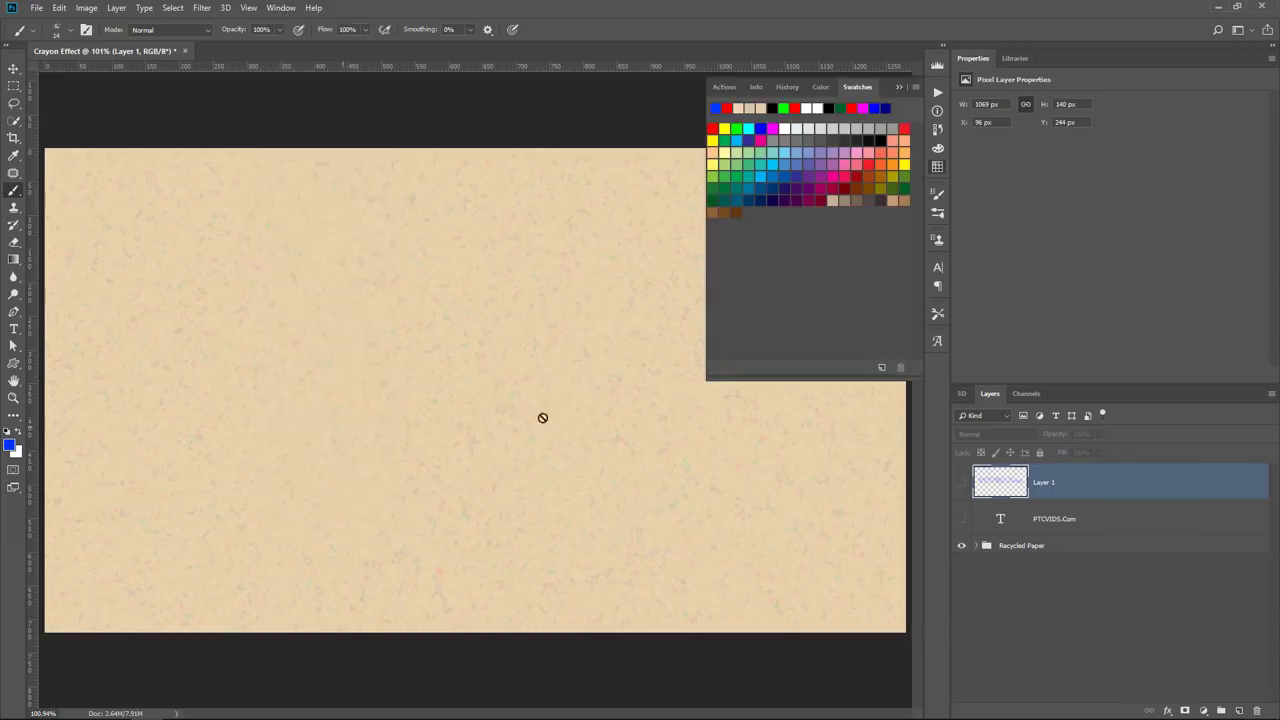
click(857, 173)
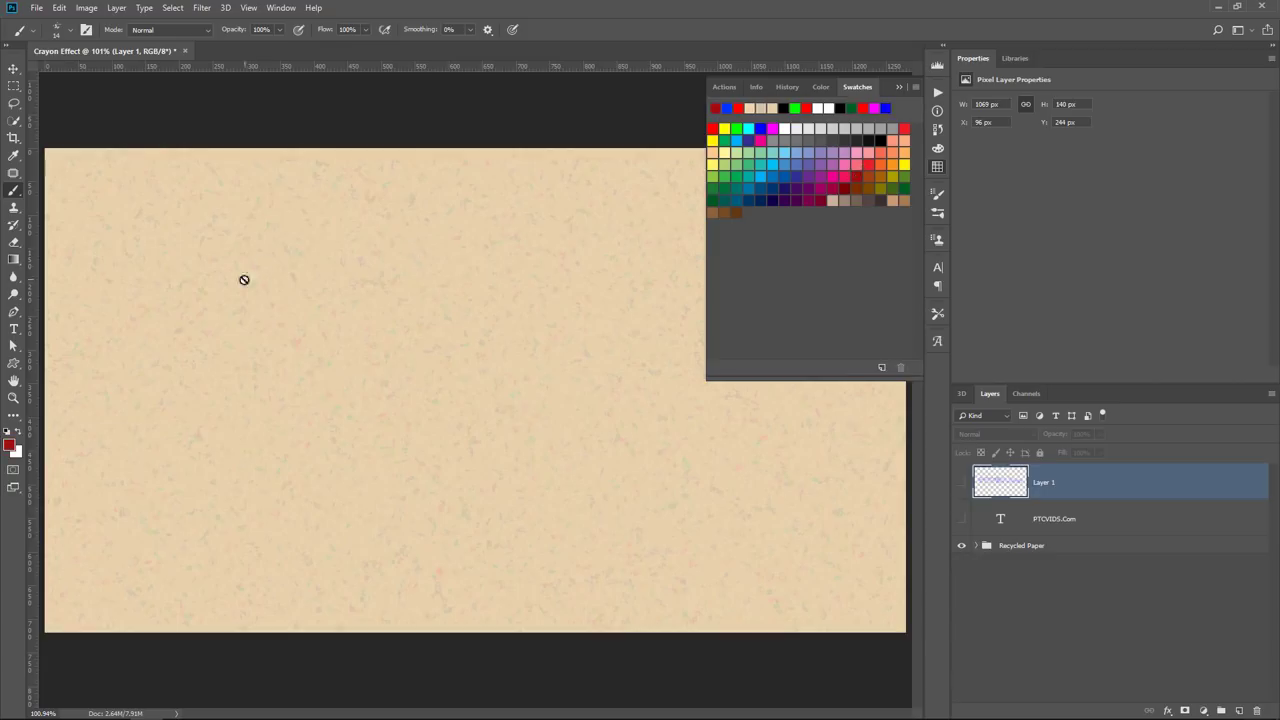
- Paint red and green crayon zigzags on a new Layer 2, then hide it and add Layer 3
click(1239, 710)
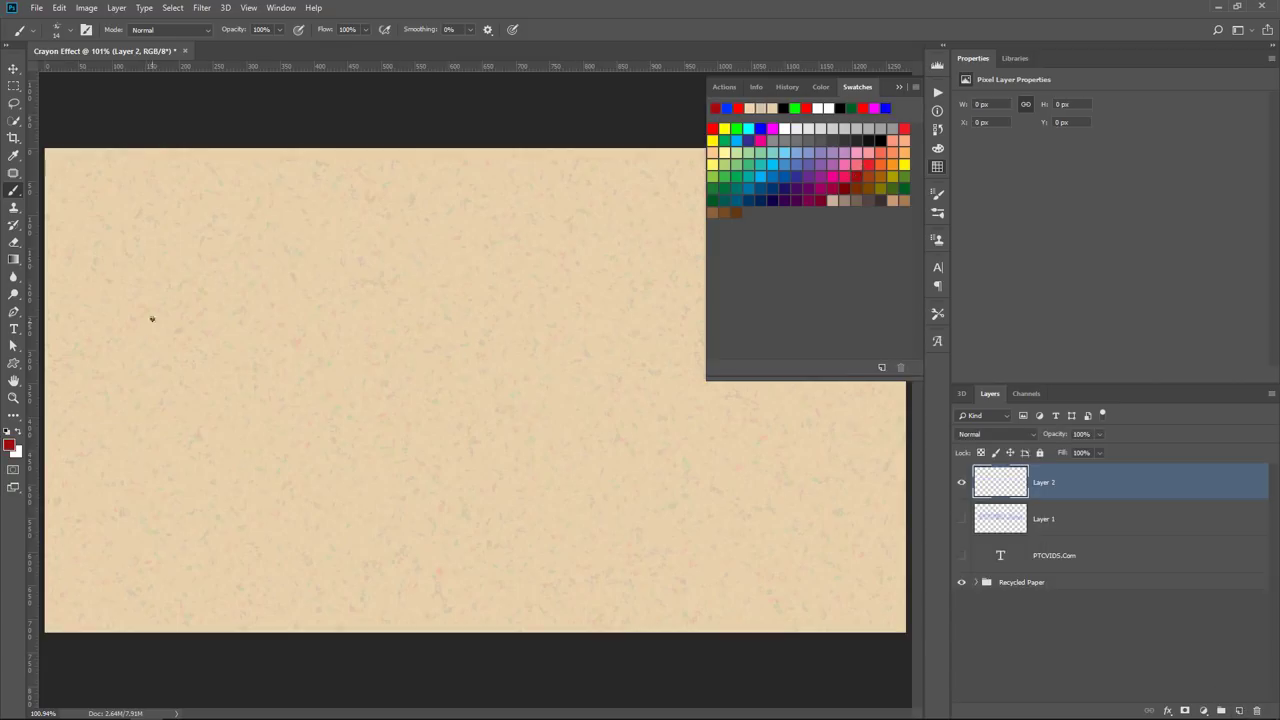
mouse_move(131, 308)
mouse_down()
mouse_move(164, 258)
mouse_move(180, 292)
mouse_move(235, 249)
mouse_move(258, 282)
mouse_up()
click(876, 190)
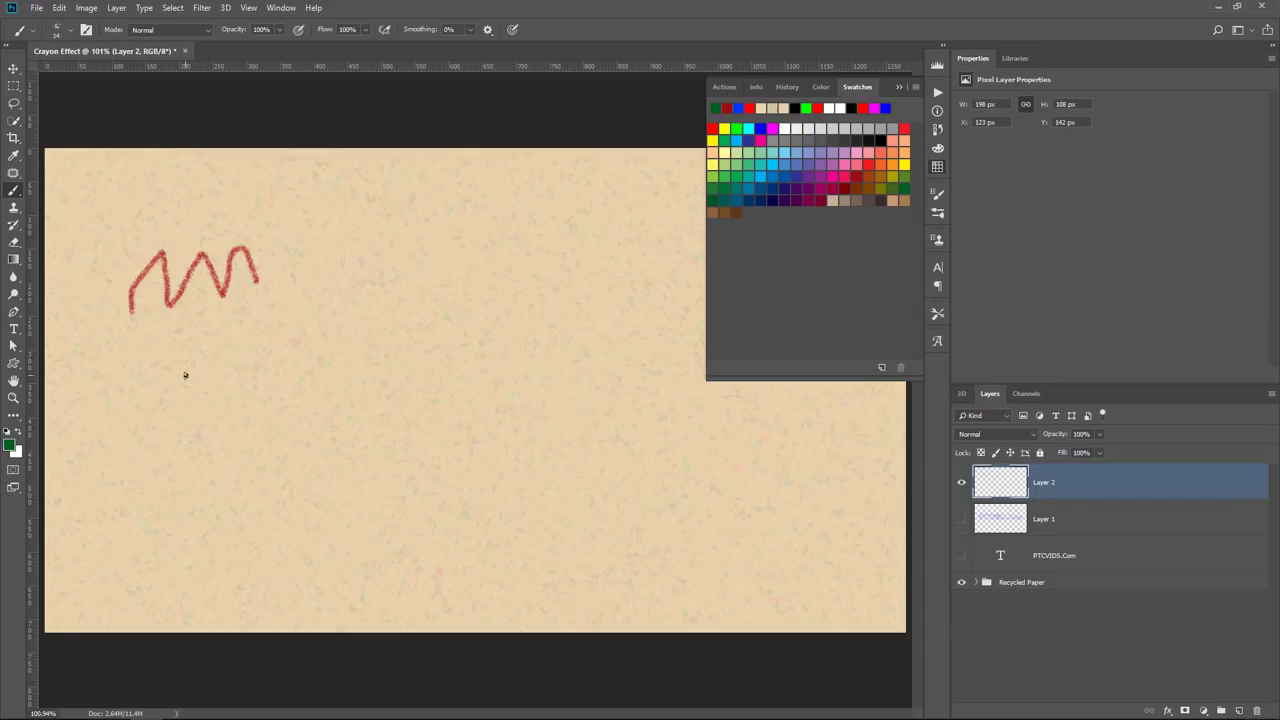
mouse_move(185, 376)
mouse_down()
mouse_move(242, 385)
mouse_move(324, 362)
mouse_up()
click(962, 483)
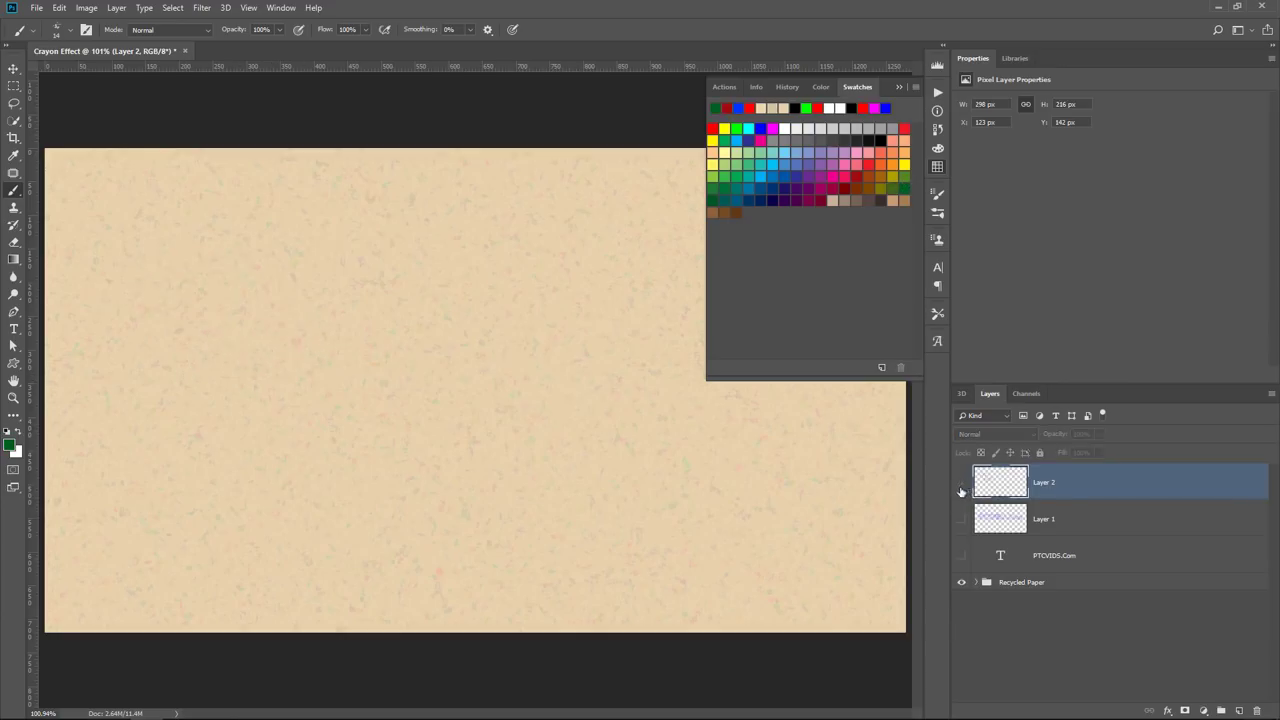
click(1239, 710)
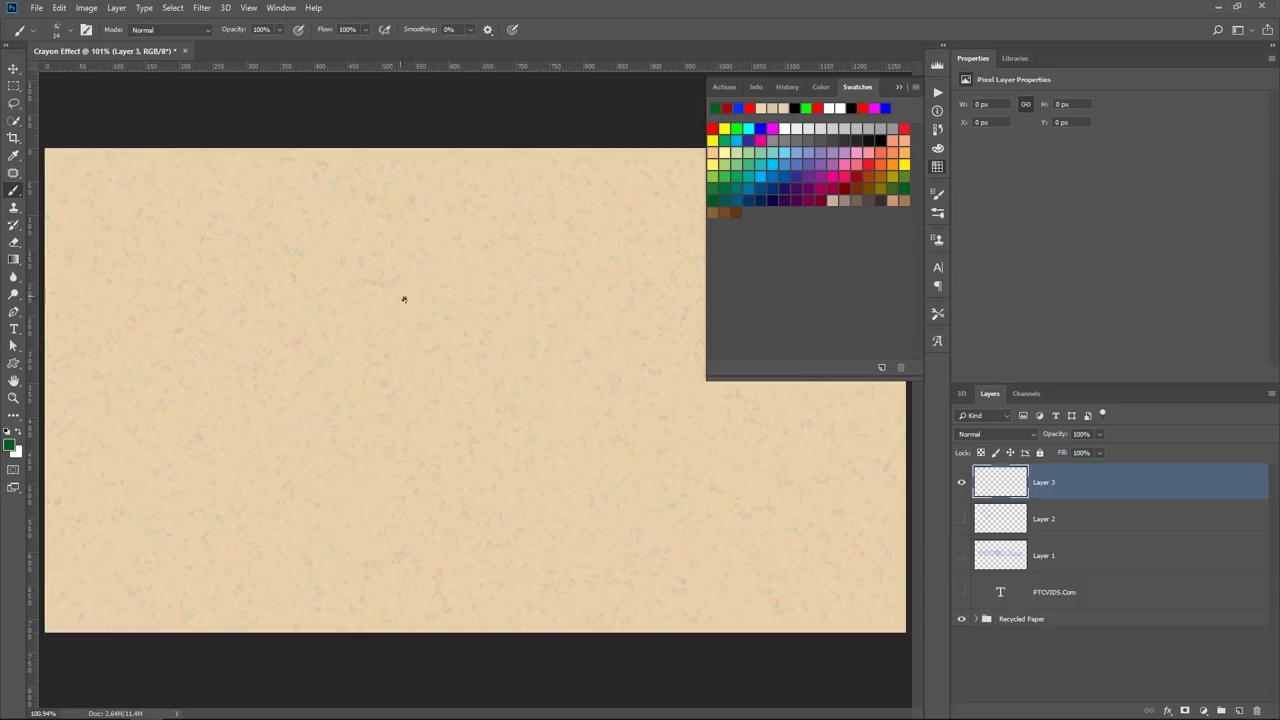
- Draw a rough crayon circle on Layer 3 and add a Gradient Overlay layer style
mouse_move(405, 300)
mouse_down()
mouse_move(378, 280)
mouse_move(290, 284)
mouse_move(261, 362)
mouse_move(289, 449)
mouse_move(383, 475)
mouse_move(458, 449)
mouse_move(478, 363)
mouse_move(398, 294)
mouse_up()
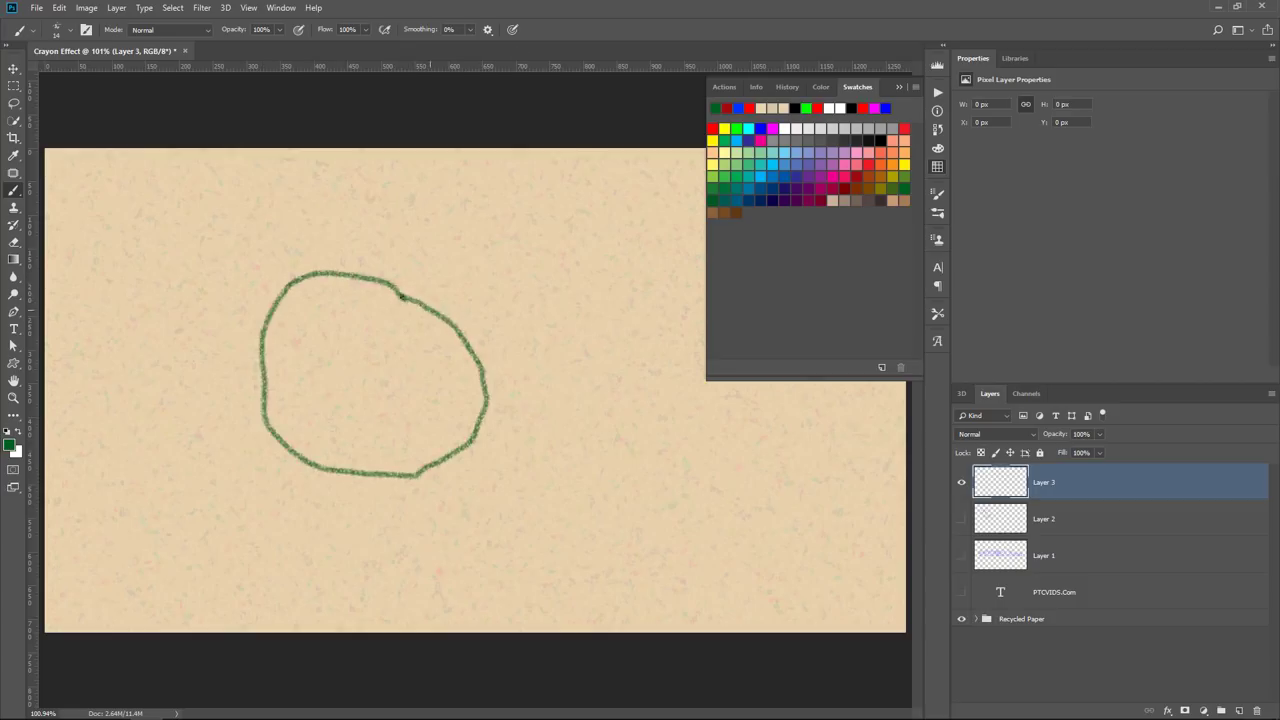
double_click(1141, 491)
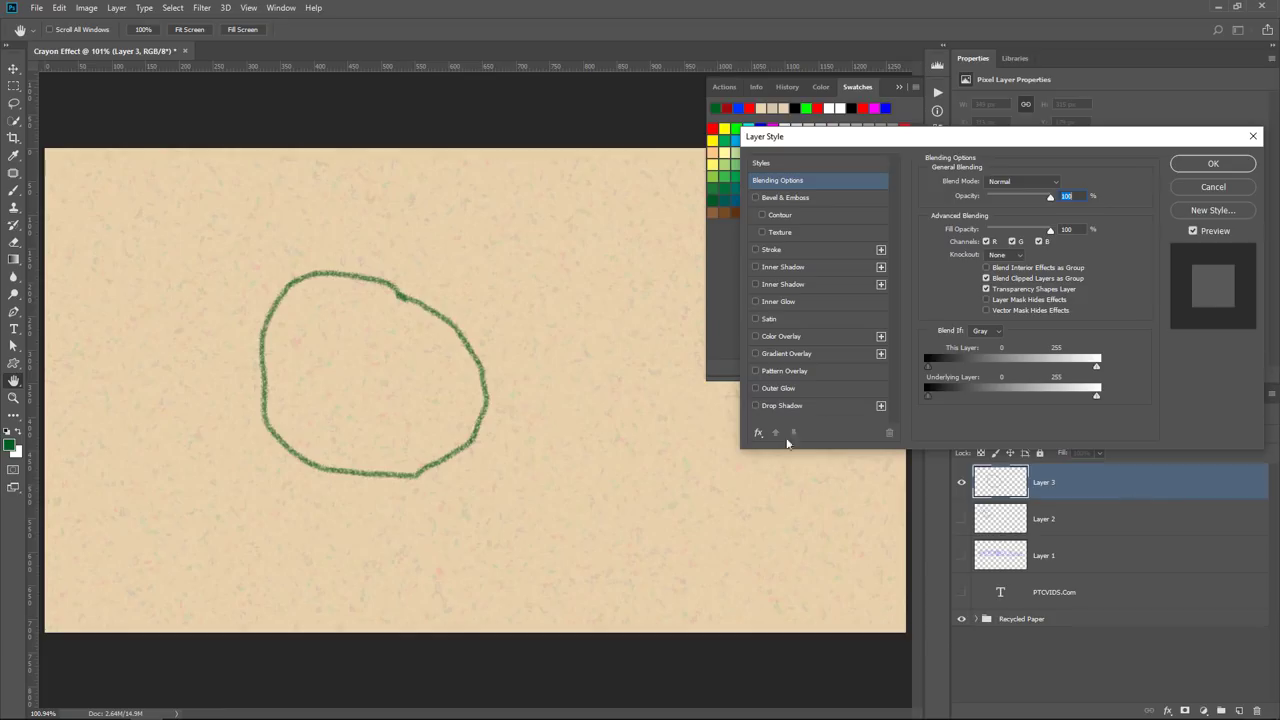
click(788, 353)
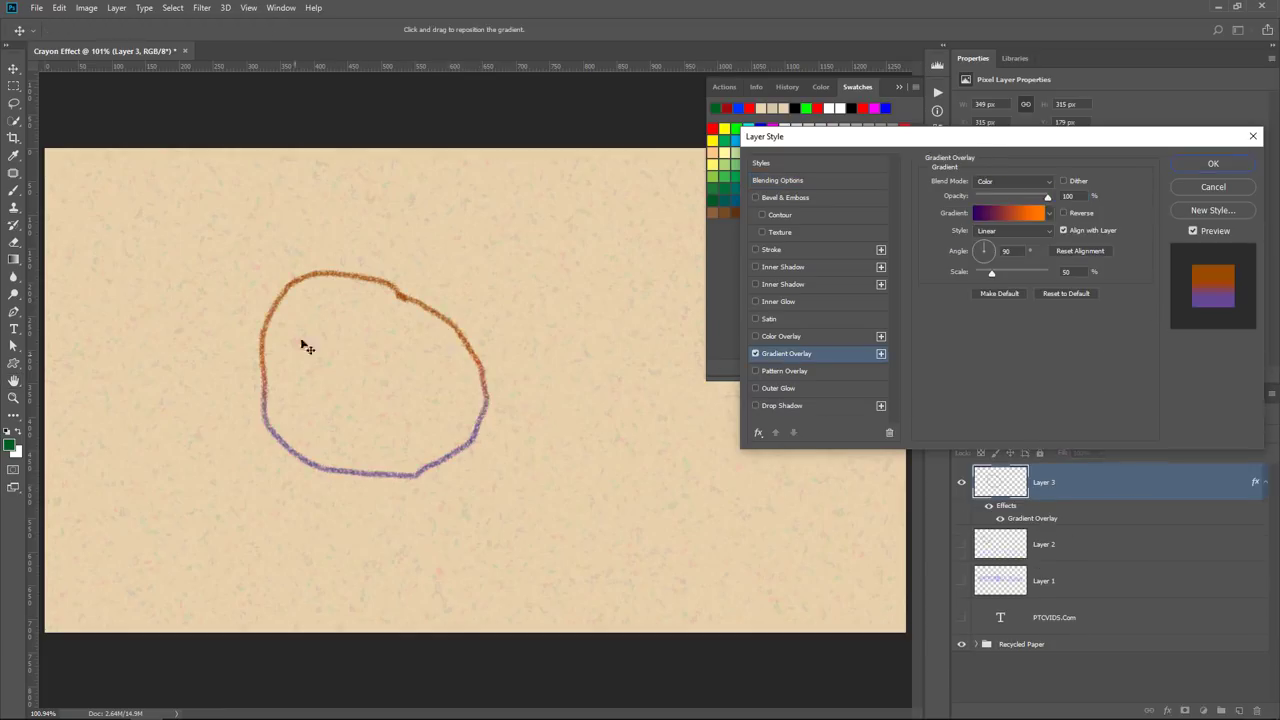
- Try several gradient presets and apply the rainbow Spectrum gradient to the circle
click(1050, 215)
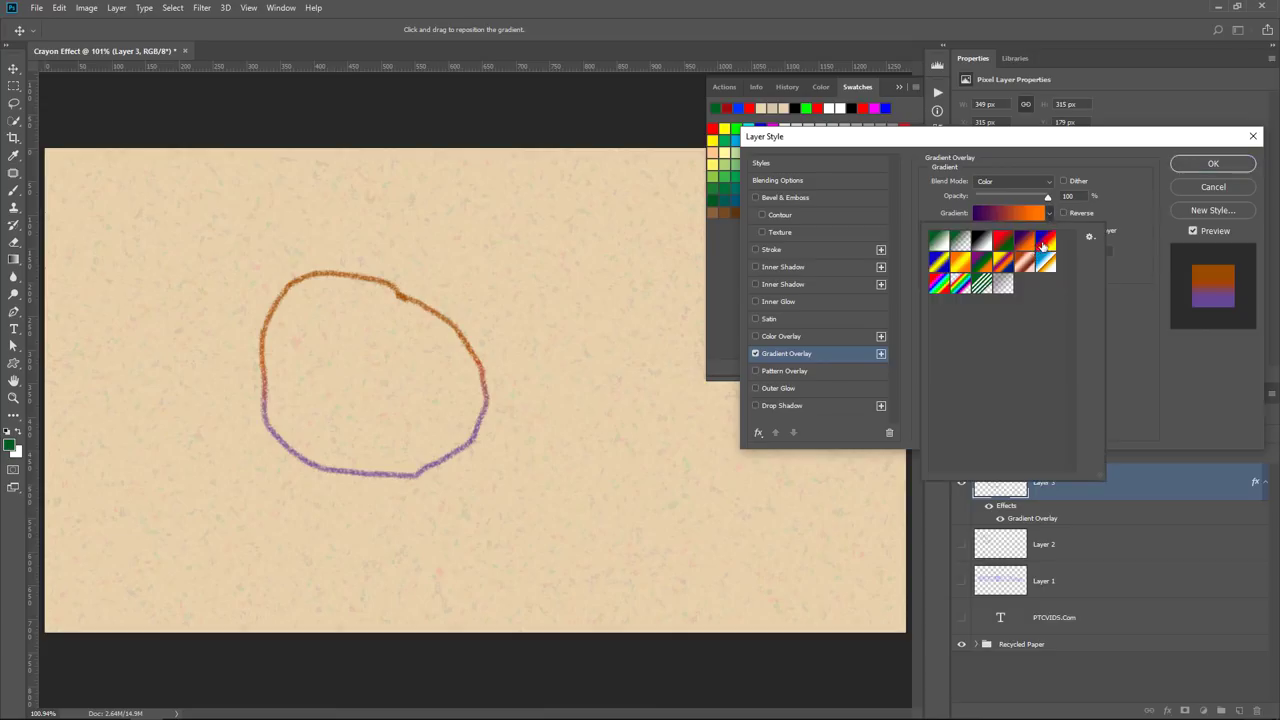
click(1045, 239)
click(1024, 239)
click(987, 244)
click(940, 268)
click(938, 288)
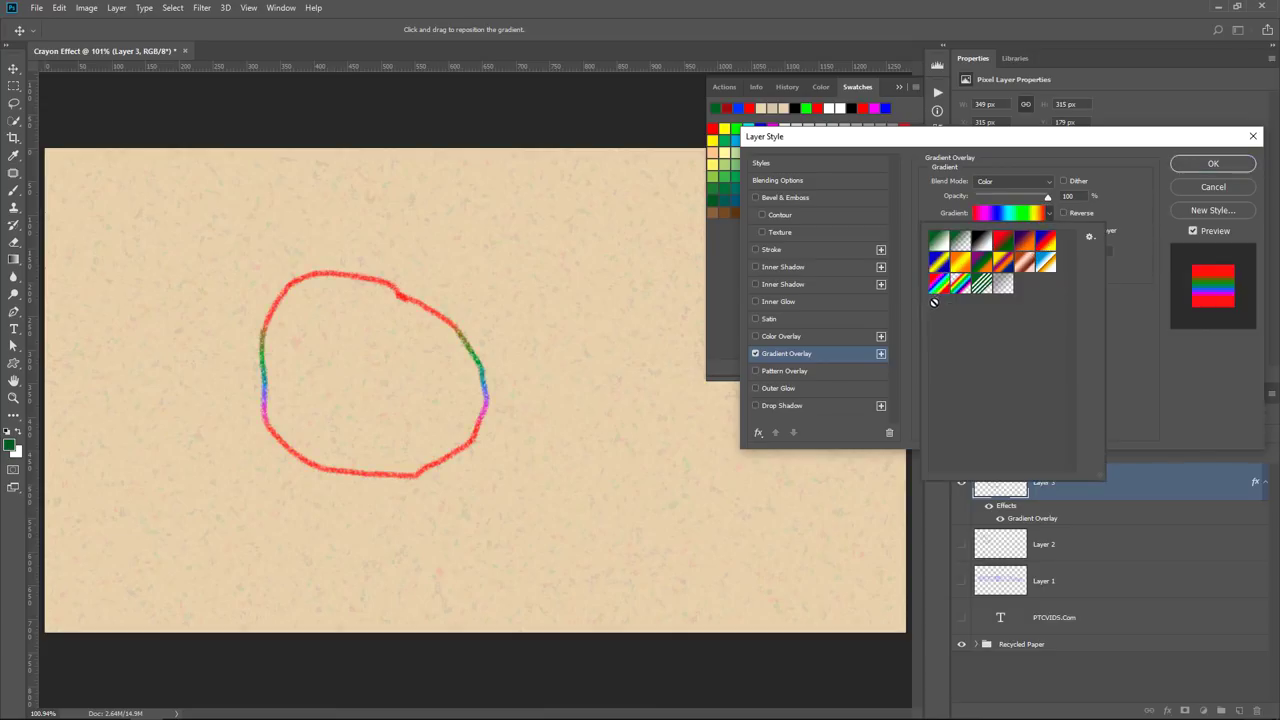
click(1143, 316)
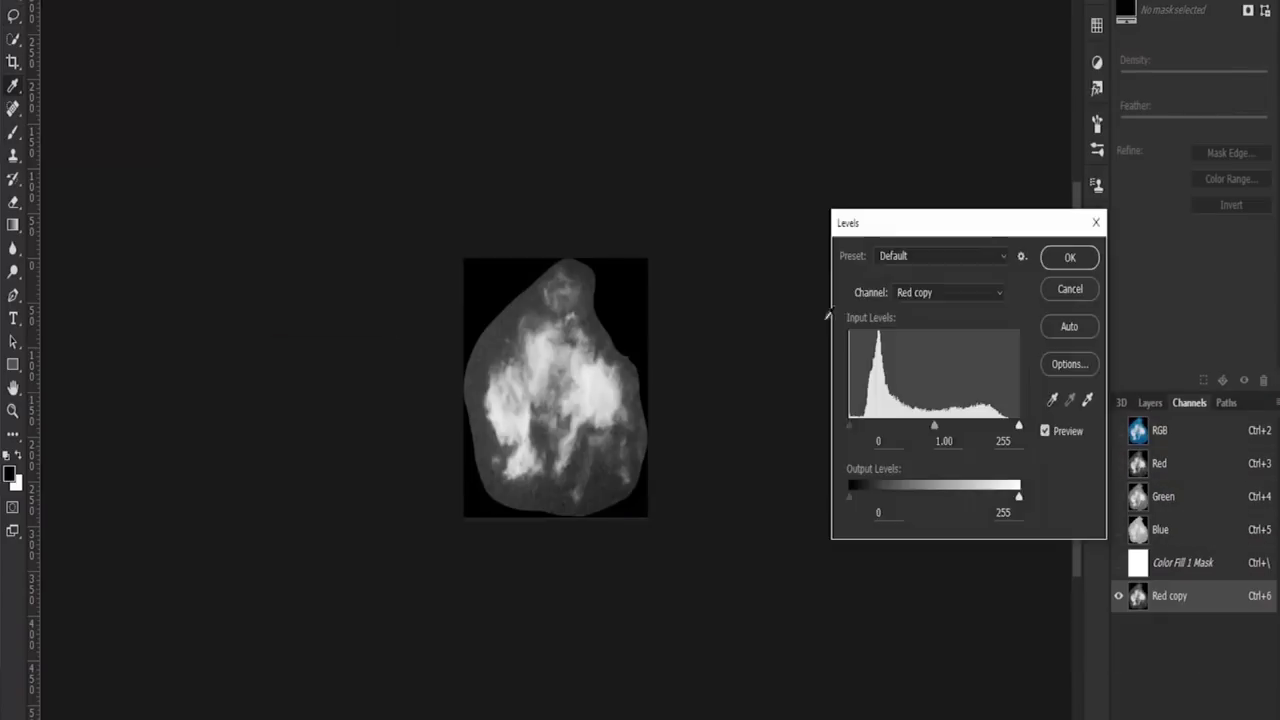
- Boost the Red copy channel's smoke contrast with Levels and confirm
drag(882, 441, 945, 441)
click(1063, 257)
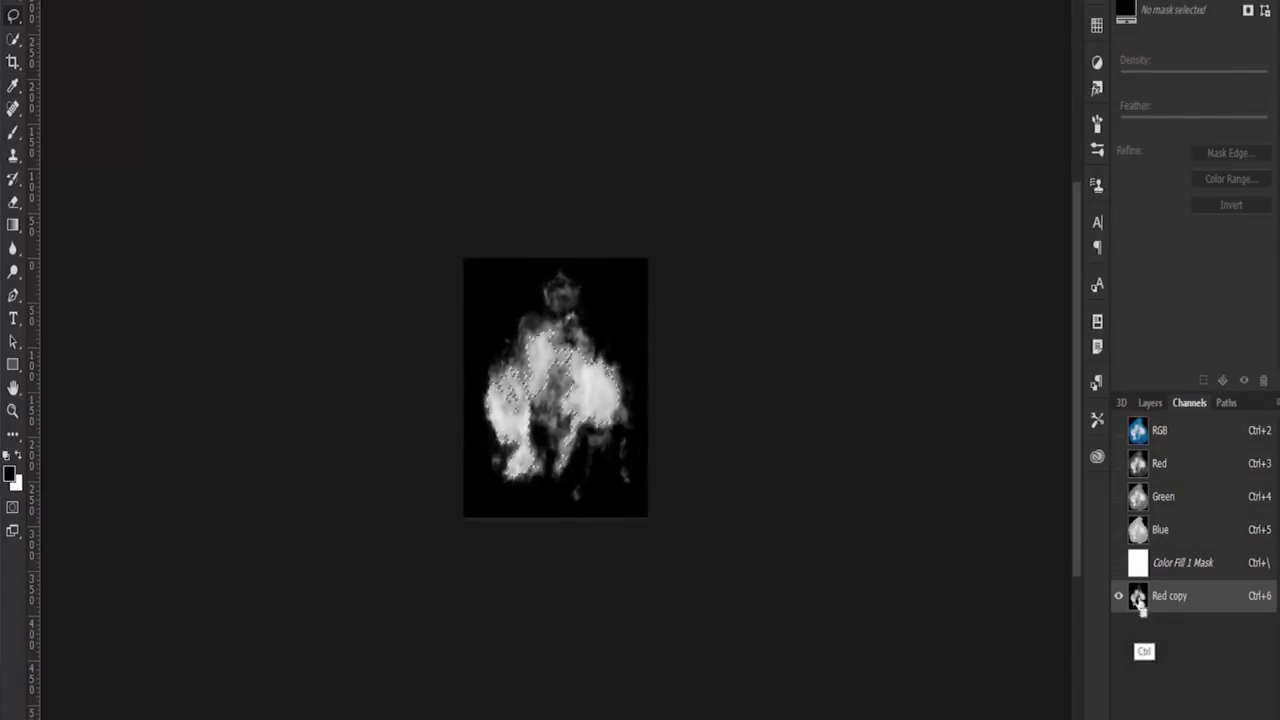